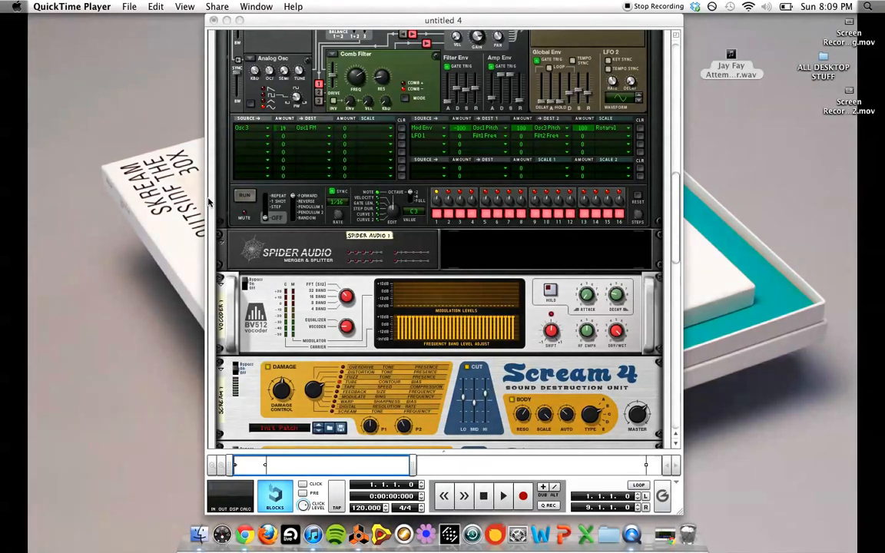
# Switch to Reason and audition the existing bass patch with notes across octaves C0 to C4, ending on octave C3.
pyautogui.click(407, 23)
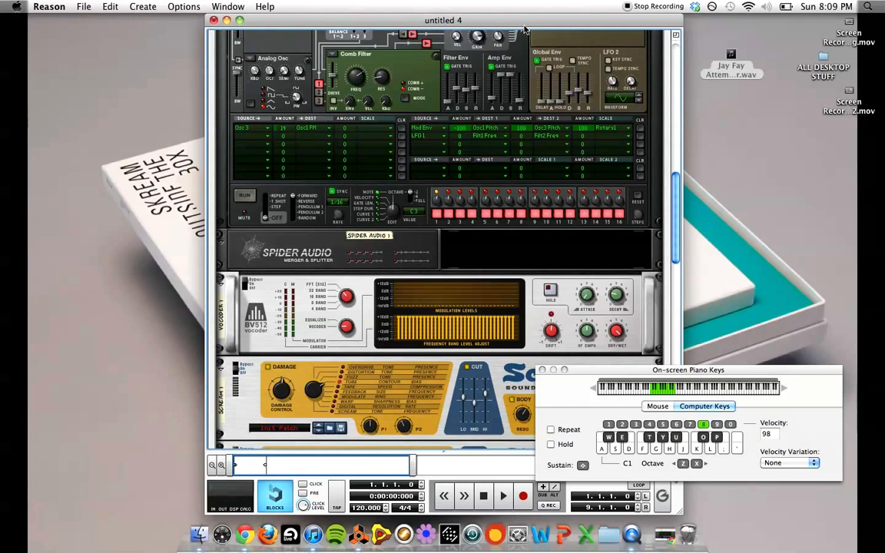
pyautogui.press('g')
pyautogui.press('z')
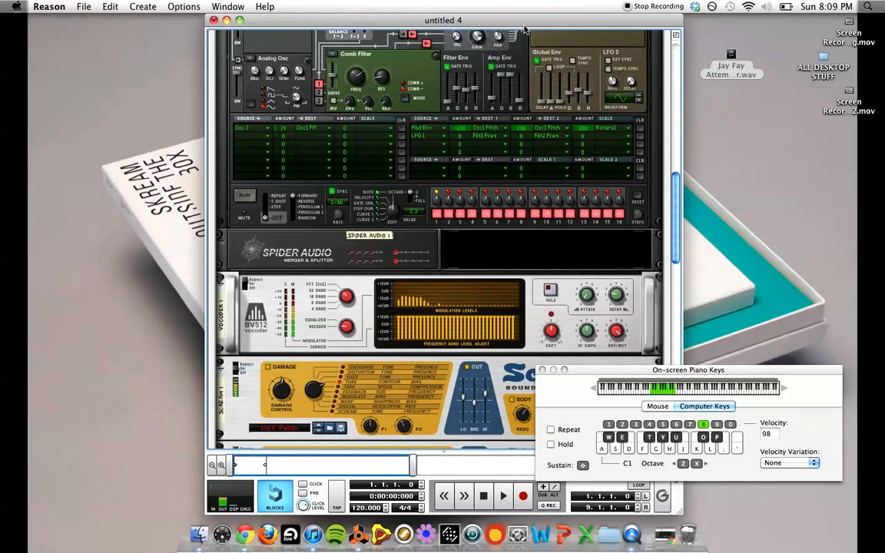
pyautogui.press('f')
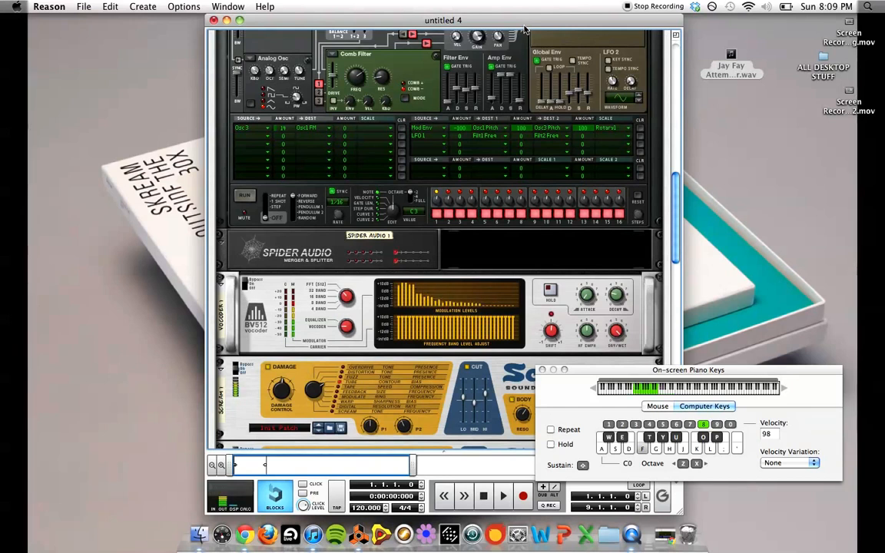
pyautogui.press('x')
pyautogui.press('x')
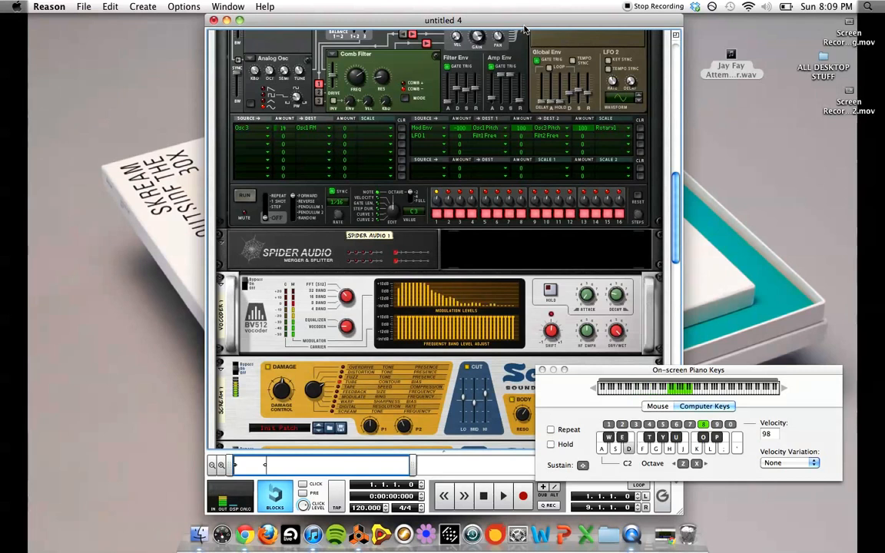
pyautogui.press('h')
pyautogui.press('x')
pyautogui.press('x')
pyautogui.press('d')
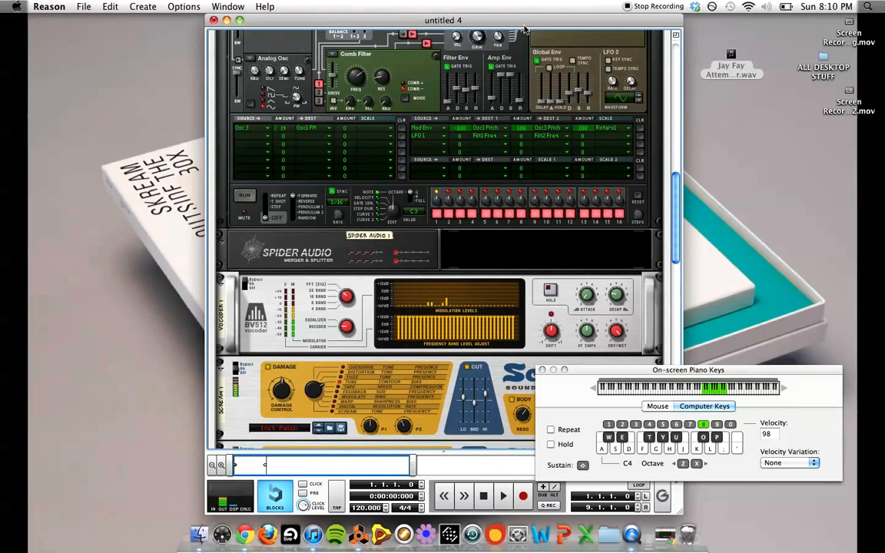
pyautogui.press('z')
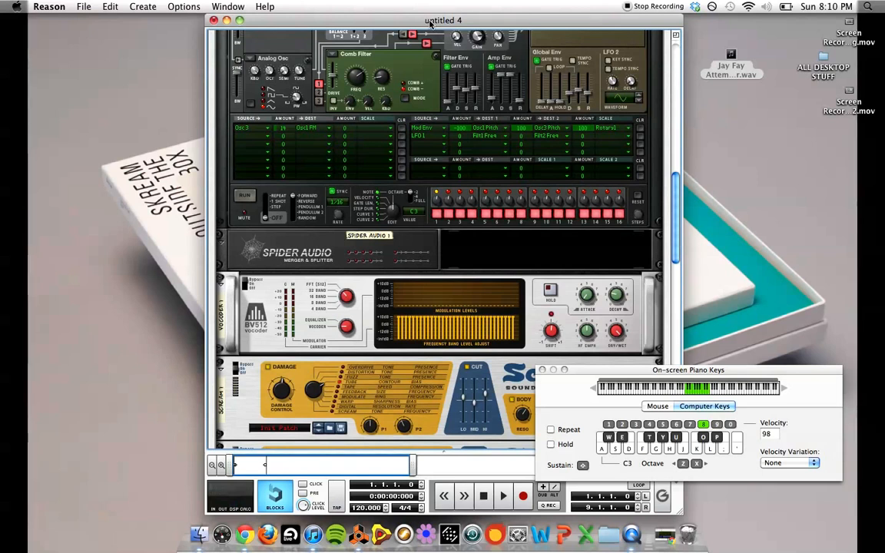
# Examine the devices in the existing bass patch's rack, from the Thor synthesizer down to the effects and back to the Combinator.
pyautogui.scroll(-3, 332, 66)
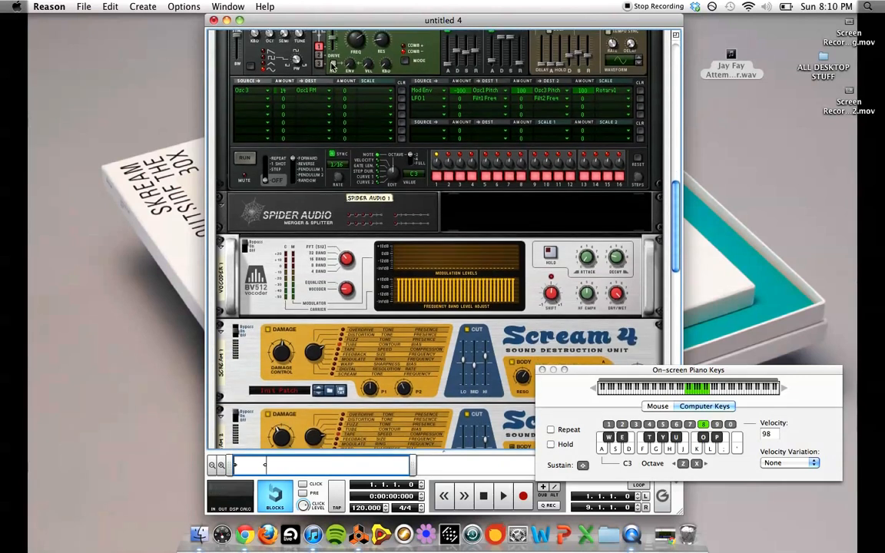
pyautogui.scroll(5, 332, 67)
pyautogui.scroll(-3, 333, 66)
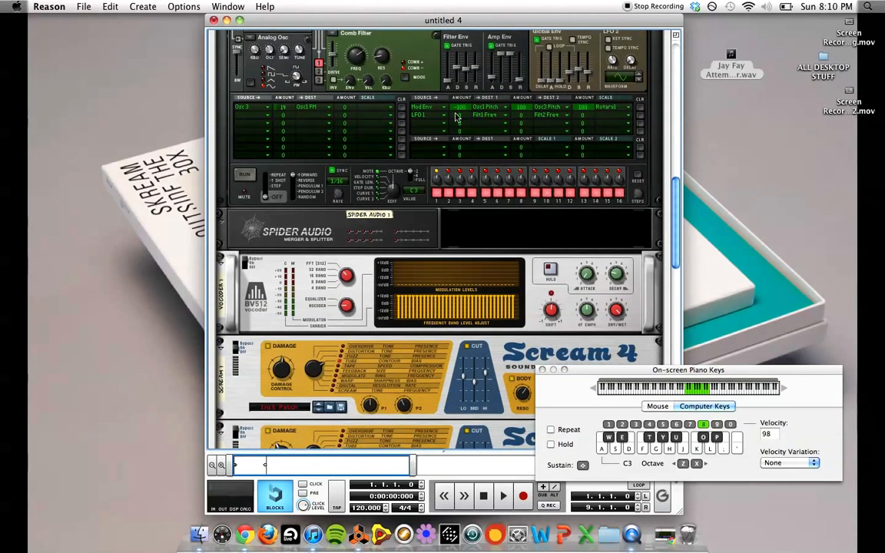
pyautogui.scroll(-6, 455, 117)
pyautogui.scroll(-6, 455, 117)
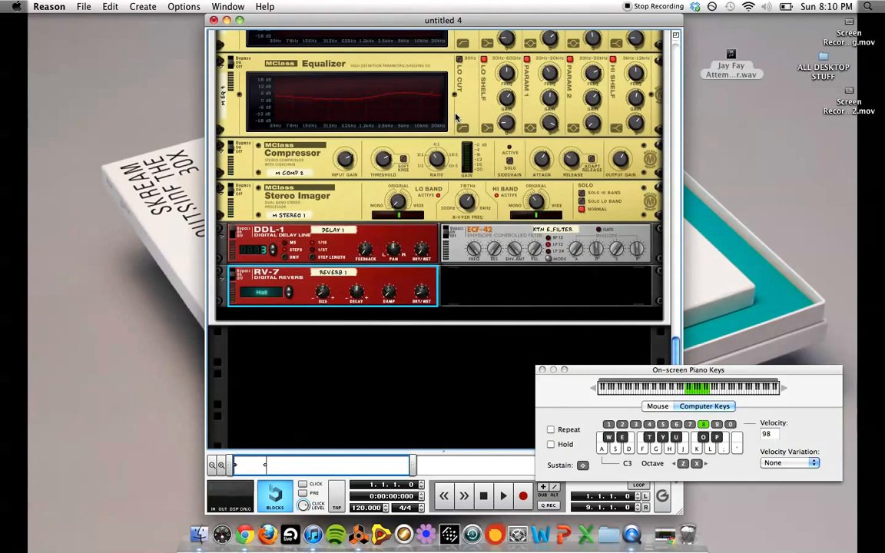
pyautogui.scroll(10, 456, 117)
pyautogui.scroll(8, 455, 116)
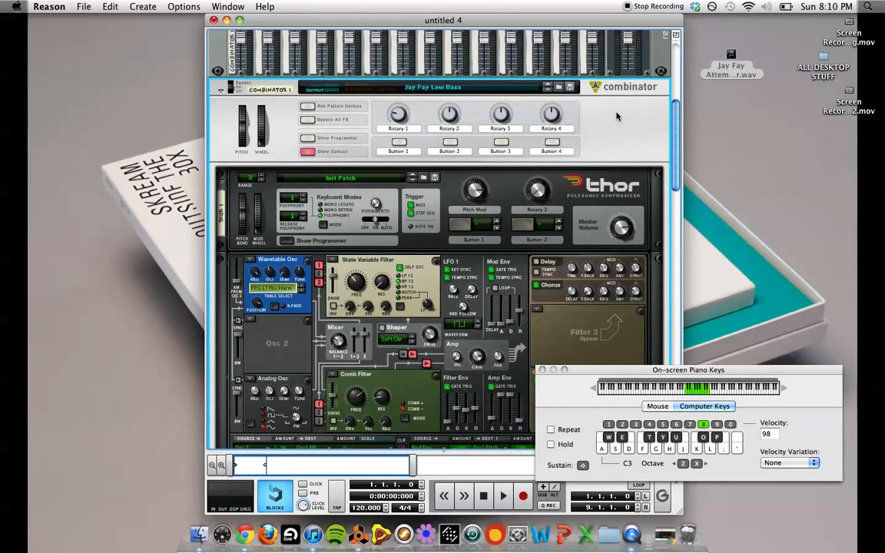
# Delete the existing bass Combinator with its devices and create an empty Combinator in the rack.
pyautogui.press('Delete')
pyautogui.press('Return')
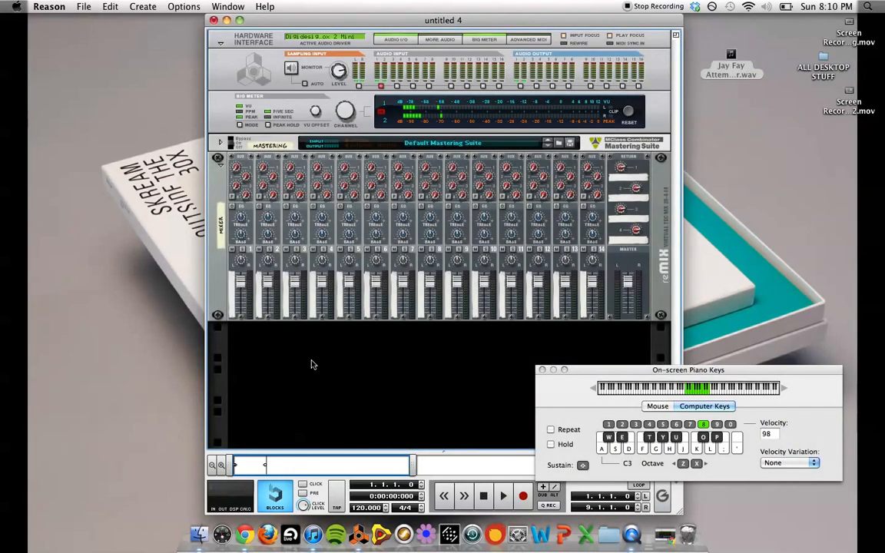
pyautogui.click(143, 6)
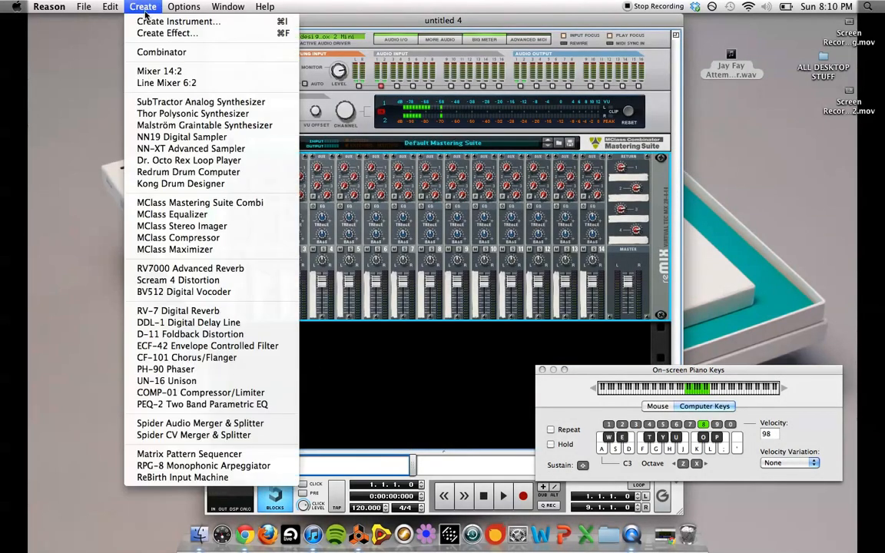
pyautogui.click(194, 51)
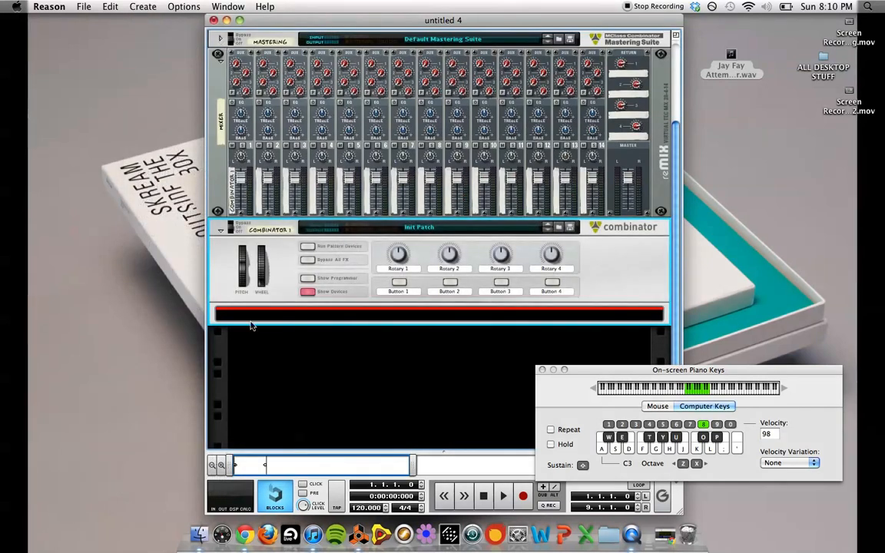
# Add a Thor Polysonic Synthesizer inside the new Combinator and show its programmer.
pyautogui.rightClick(269, 317)
pyautogui.moveTo(361, 325)
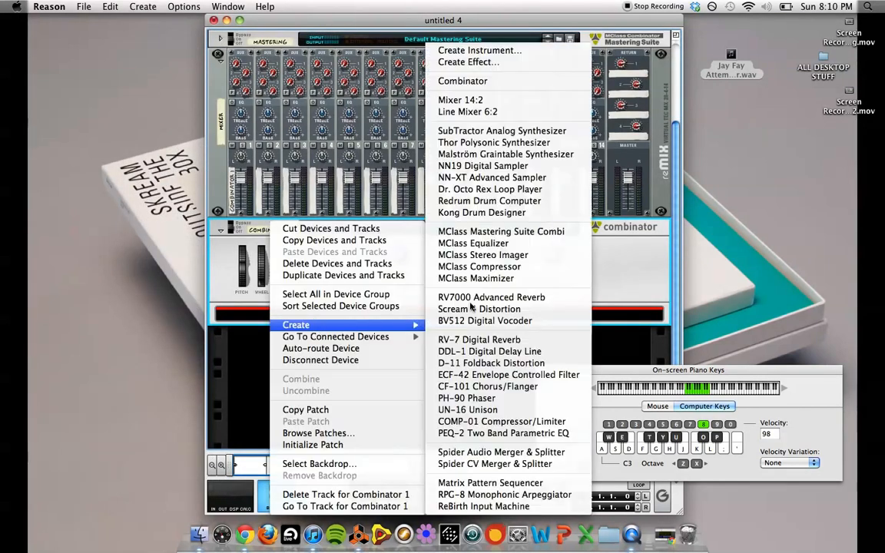
pyautogui.click(521, 142)
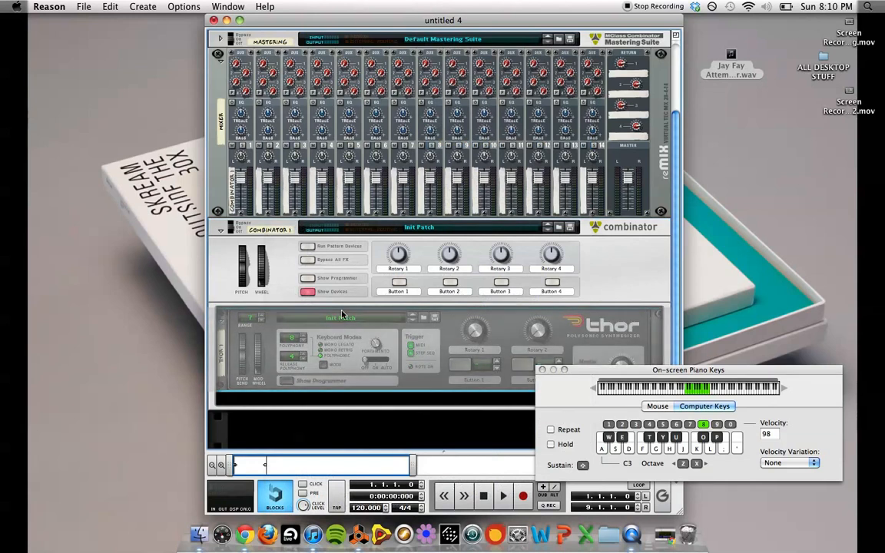
pyautogui.click(283, 298)
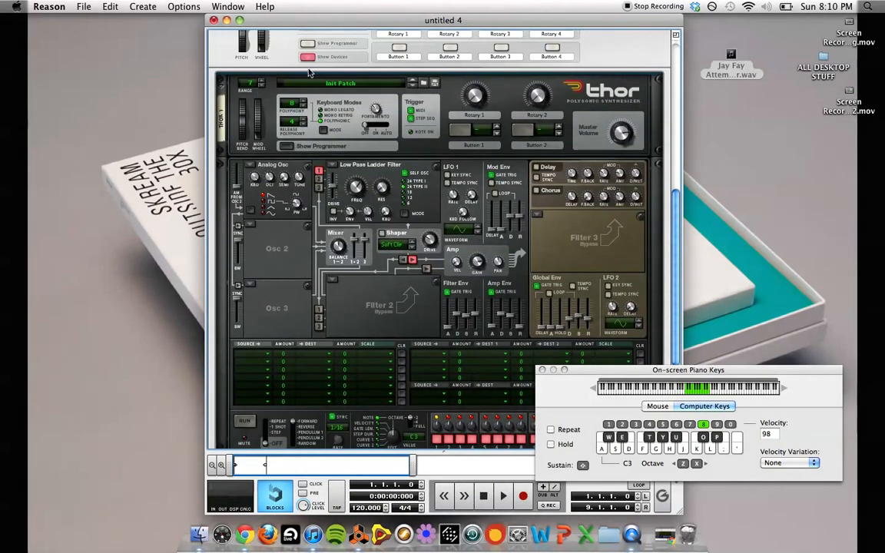
# Set Thor's pitch bend range to 3, polyphony to 1 and release polyphony to 3, and switch portamento on.
pyautogui.click(261, 86)
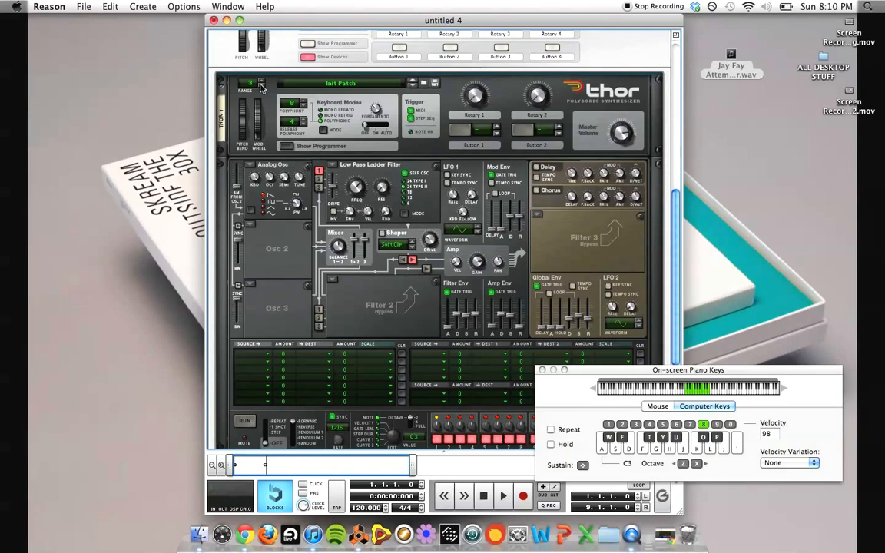
pyautogui.click(305, 107)
pyautogui.click(304, 107)
pyautogui.click(304, 107)
pyautogui.click(322, 116)
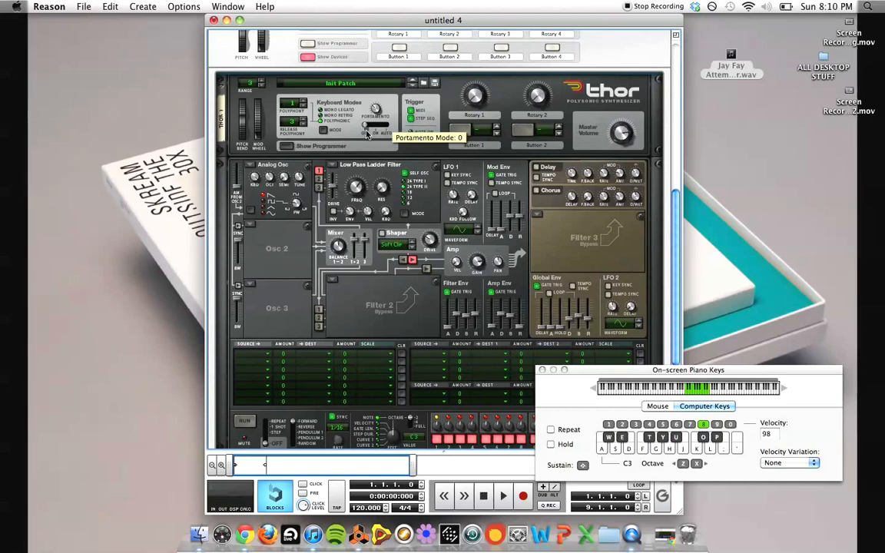
pyautogui.moveTo(367, 134); pyautogui.dragTo(382, 130)
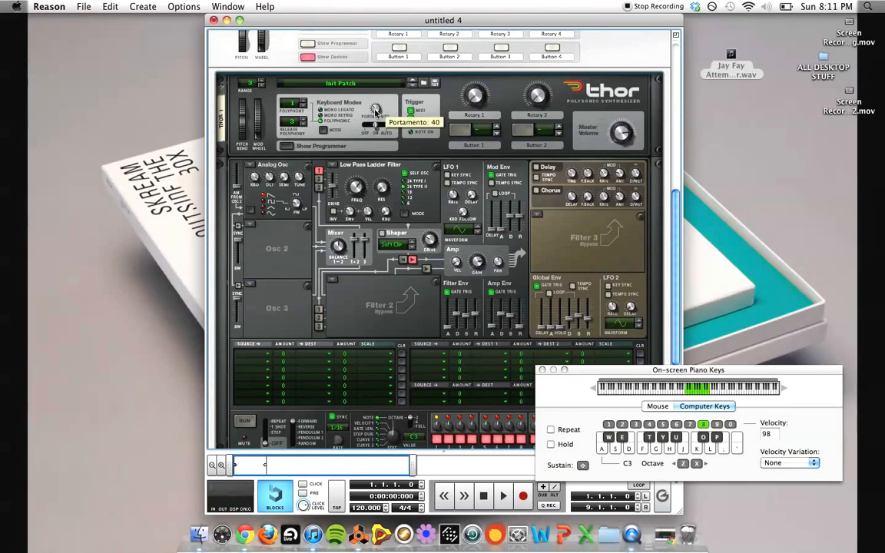
# Change Thor's oscillator 1 to a Wavetable oscillator using the PPG 17 Mix Harm table with its position at 117.
pyautogui.scroll(-3, 261, 192)
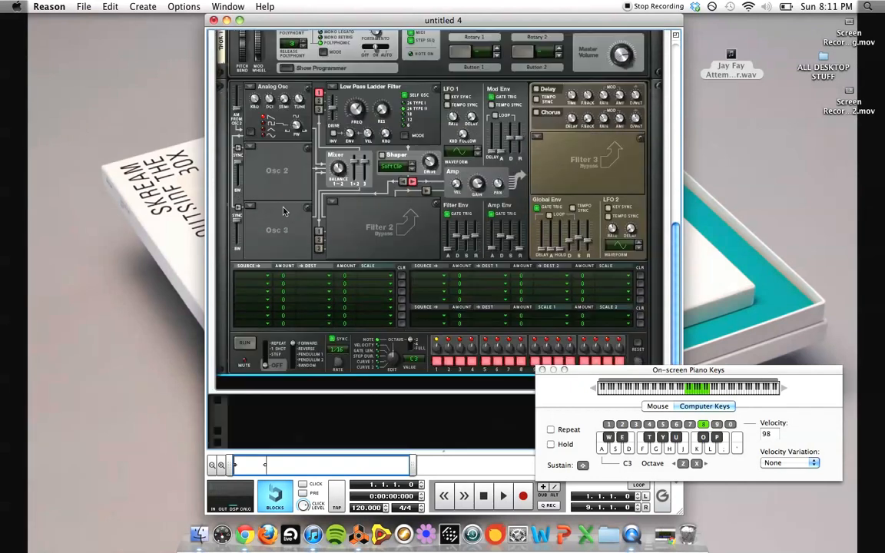
pyautogui.click(248, 87)
pyautogui.click(281, 100)
pyautogui.click(282, 116)
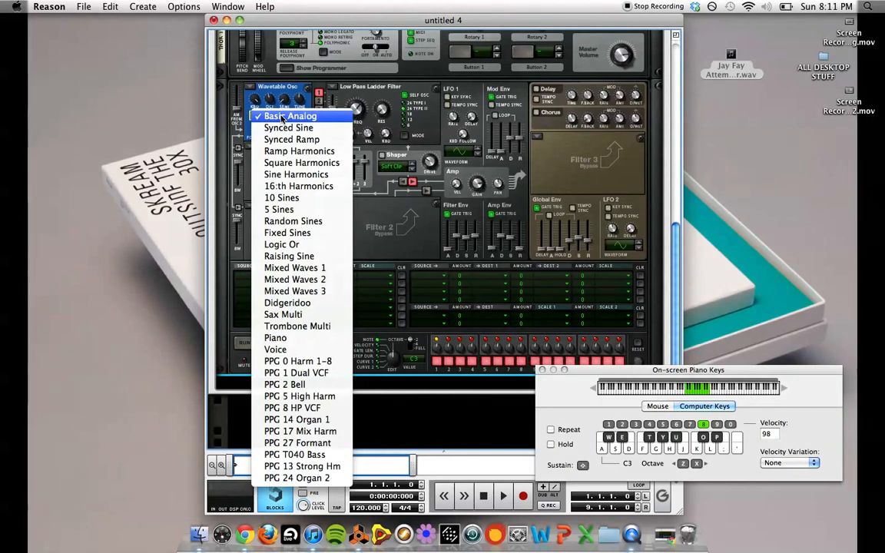
pyautogui.click(291, 432)
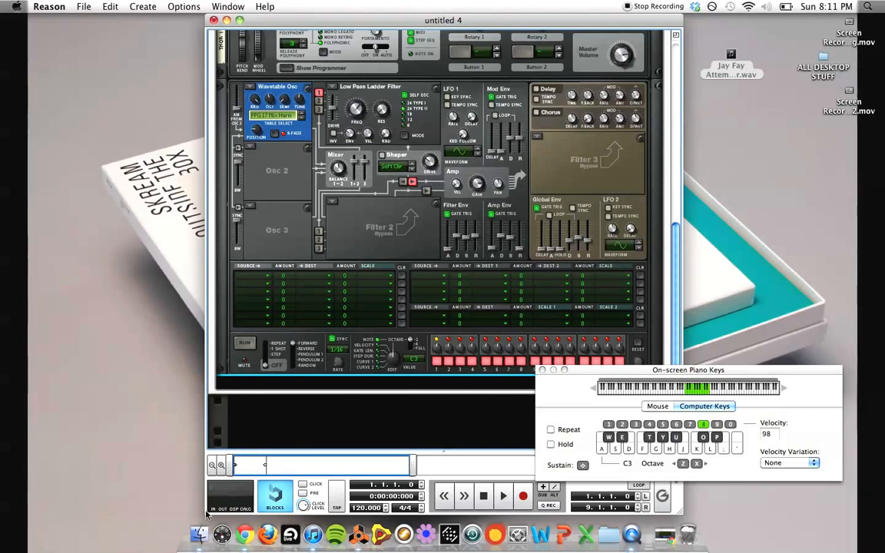
pyautogui.moveTo(258, 130); pyautogui.dragTo(252, 104)
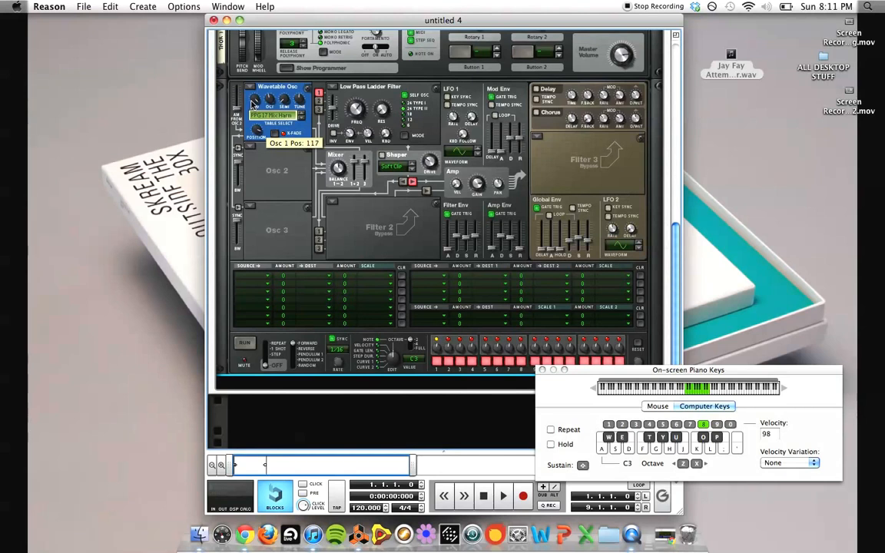
# Load an Analog oscillator into Thor's oscillator 3 slot and route it to filter 1.
pyautogui.click(248, 207)
pyautogui.click(265, 137)
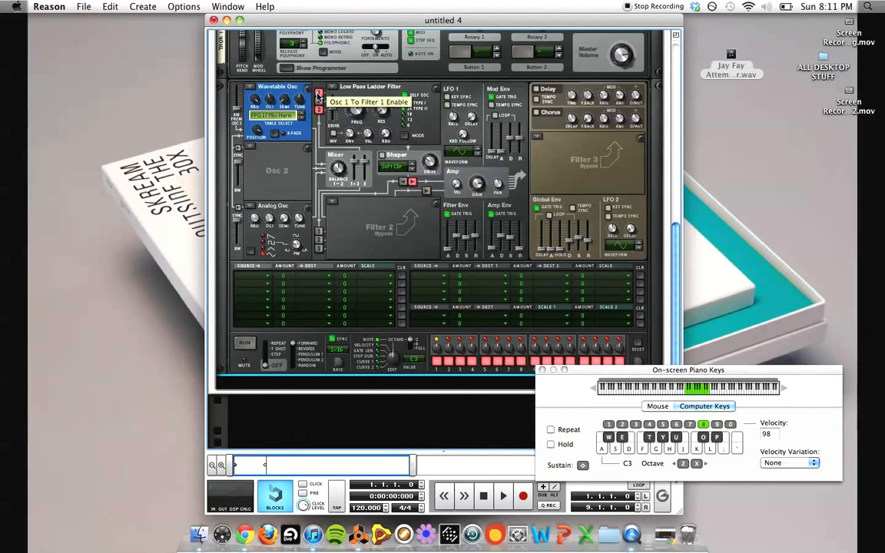
pyautogui.scroll(-2, 316, 115)
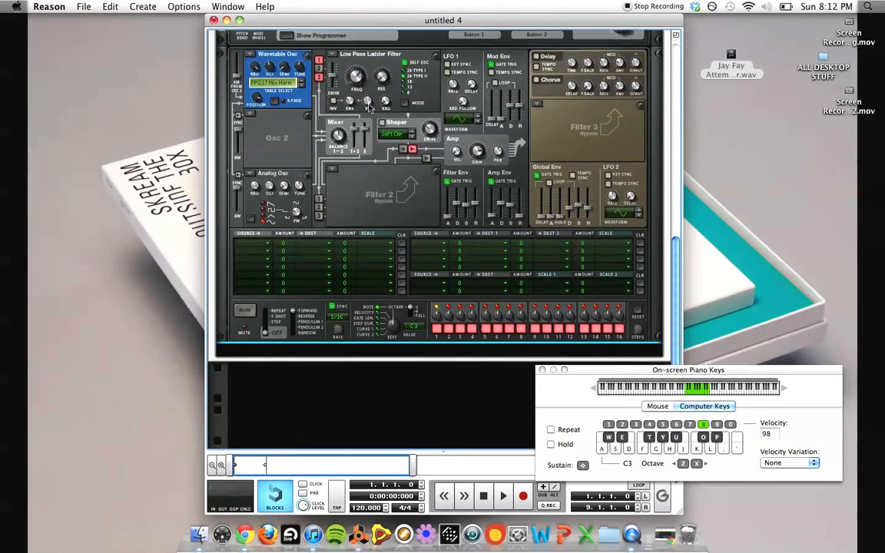
pyautogui.moveTo(334, 144)
pyautogui.moveTo(333, 145); pyautogui.dragTo(334, 151)
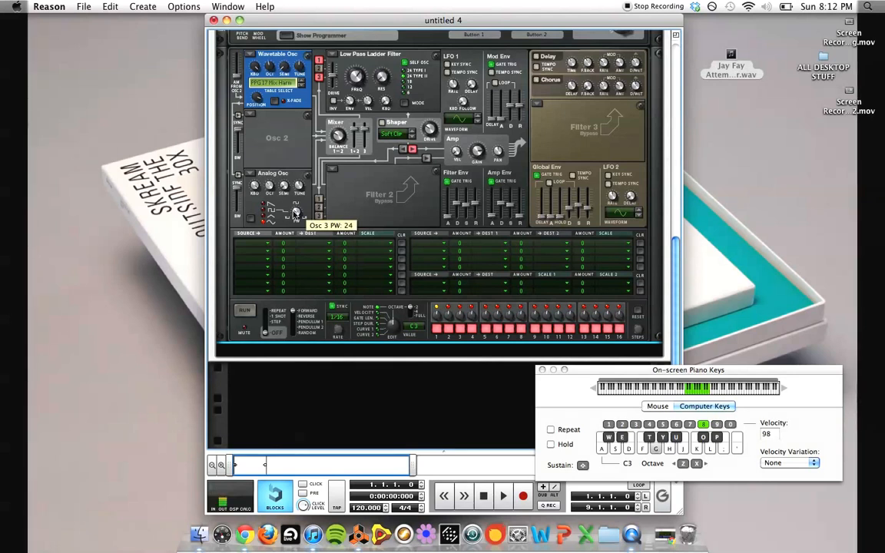
# Lower the on-screen piano keys to octave C1 and play a few notes to audition the oscillators.
pyautogui.press('z')
pyautogui.press('z')
pyautogui.press('g')
pyautogui.press('h')
pyautogui.press('j')
pyautogui.press('h')
pyautogui.press('g')
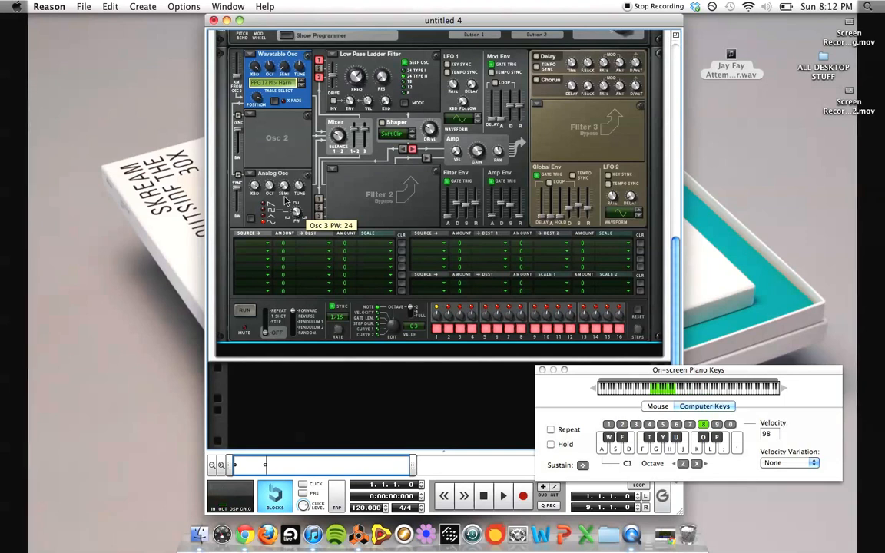
# Change Thor's filter 1 to a State Variable filter, raise its drive and lower its frequency.
pyautogui.click(333, 54)
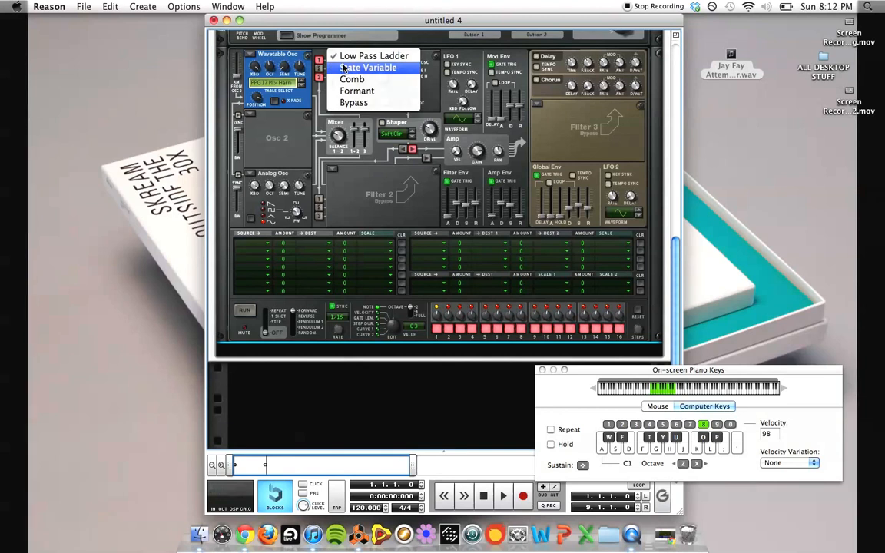
pyautogui.click(337, 67)
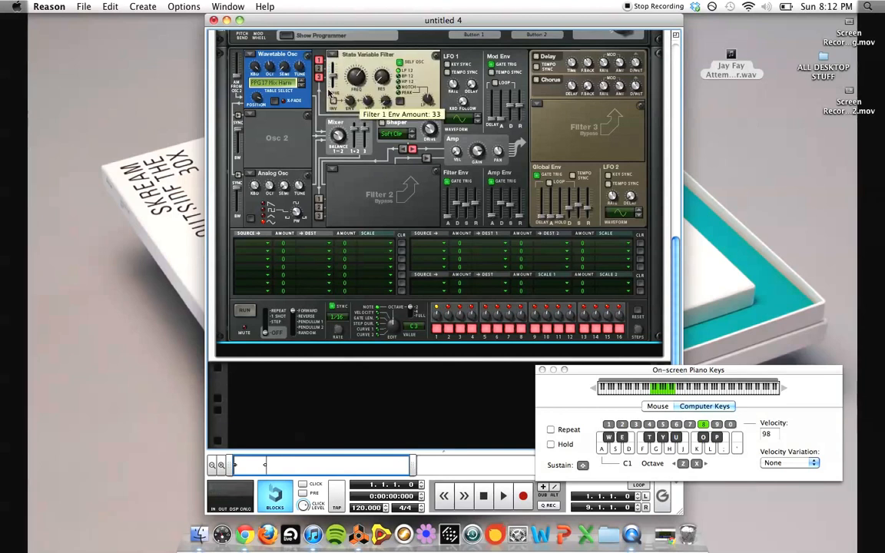
pyautogui.moveTo(332, 81); pyautogui.dragTo(333, 74)
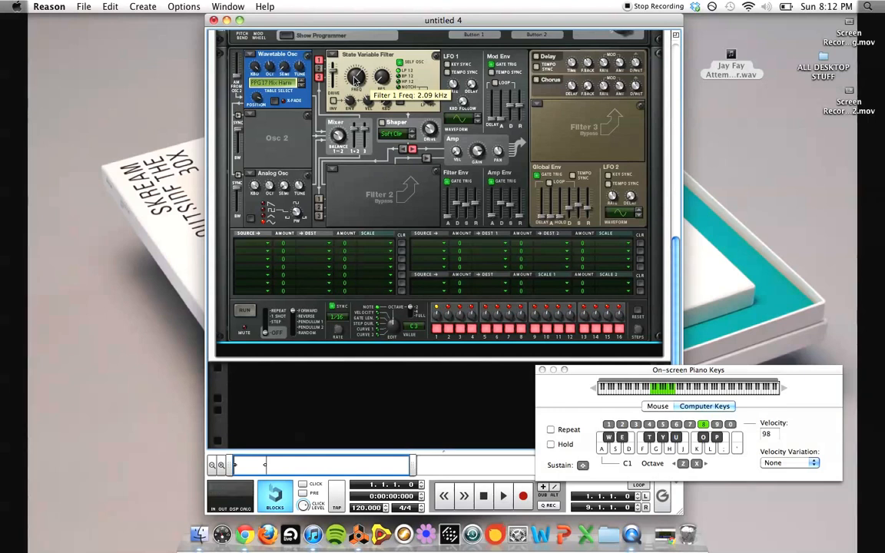
pyautogui.moveTo(355, 80); pyautogui.dragTo(358, 91)
pyautogui.moveTo(359, 86); pyautogui.dragTo(359, 89)
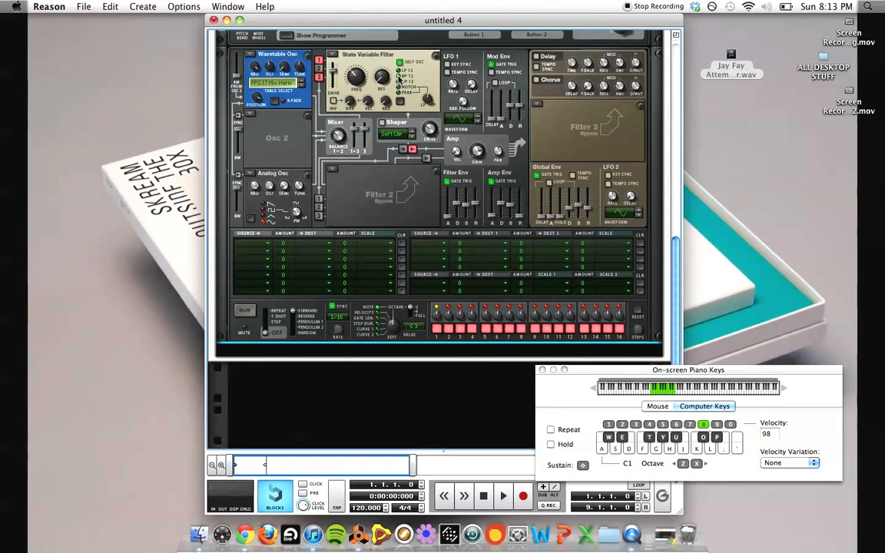
# Load a Comb filter into Thor's empty filter 2 slot.
pyautogui.scroll(-3, 399, 79)
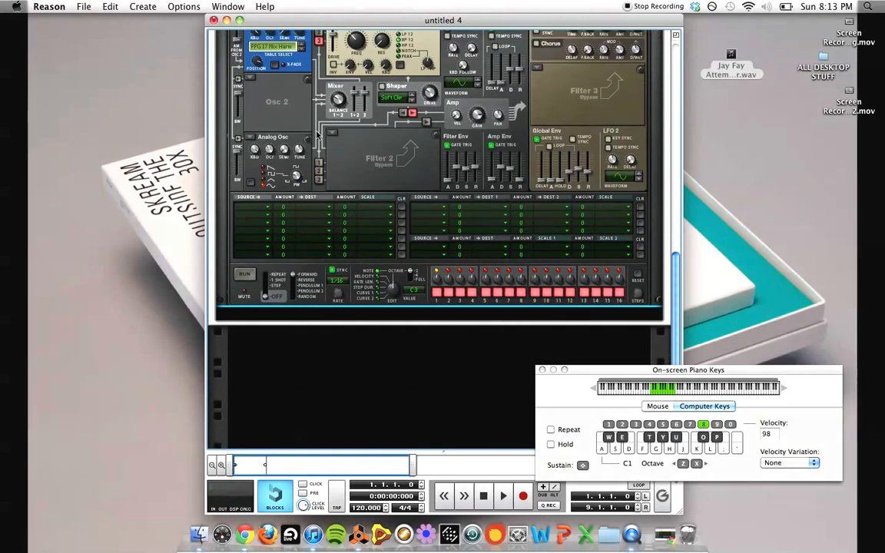
pyautogui.scroll(3, 320, 120)
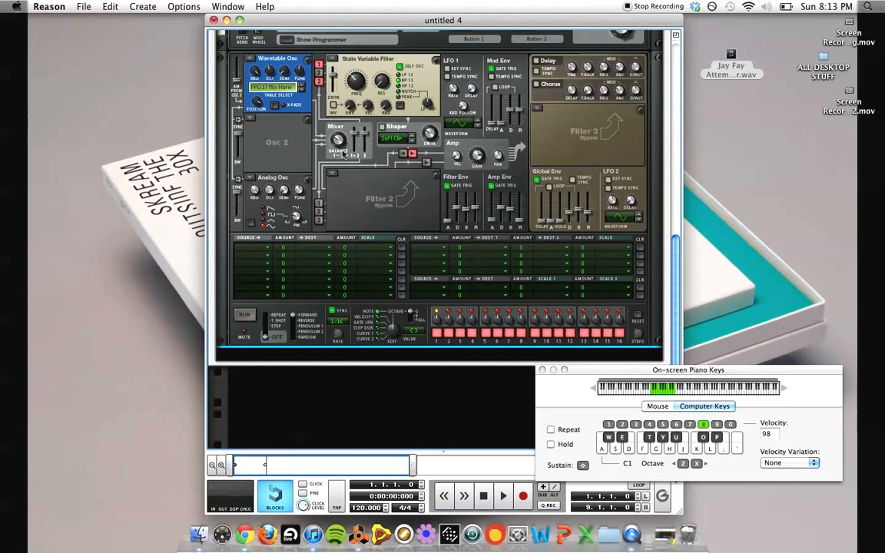
pyautogui.click(324, 183)
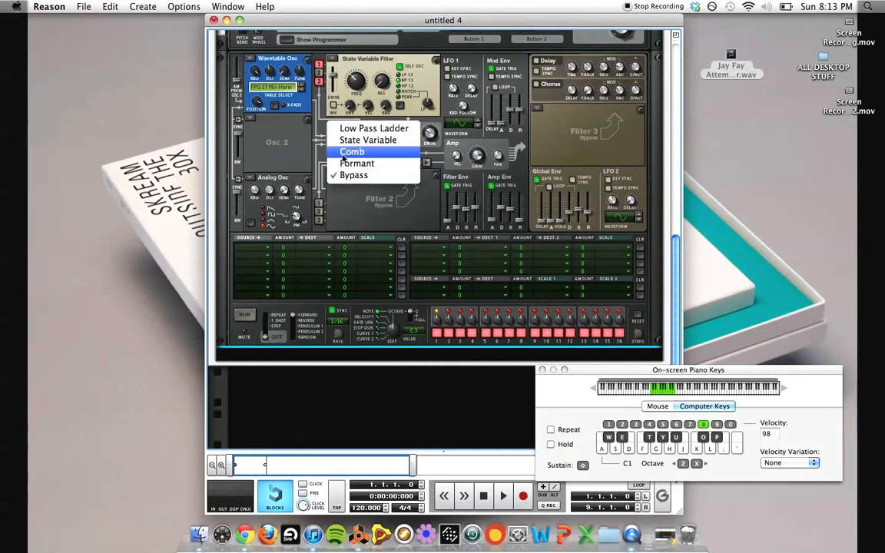
pyautogui.click(344, 156)
pyautogui.moveTo(335, 186)
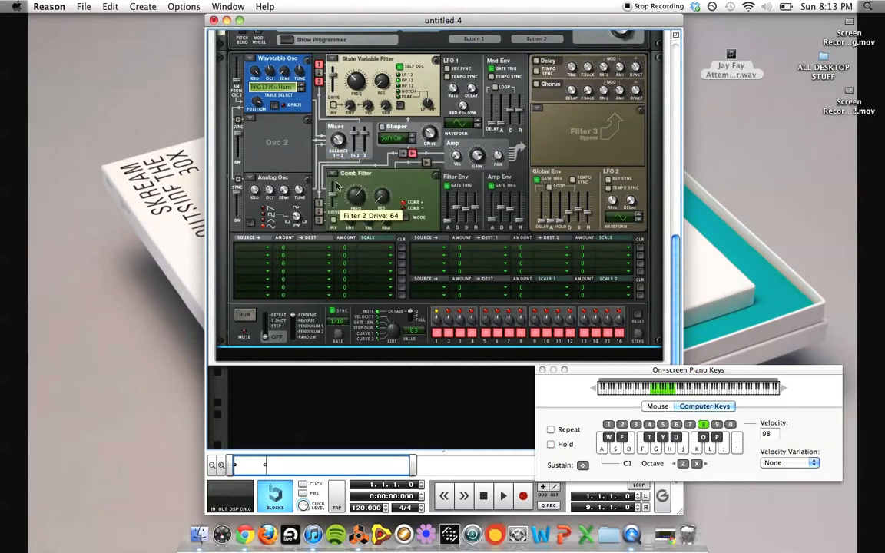
# Route oscillator 1 into Thor's Comb filter, adjust its frequency, raise its resonance slightly, and audition a note.
pyautogui.scroll(-2, 323, 196)
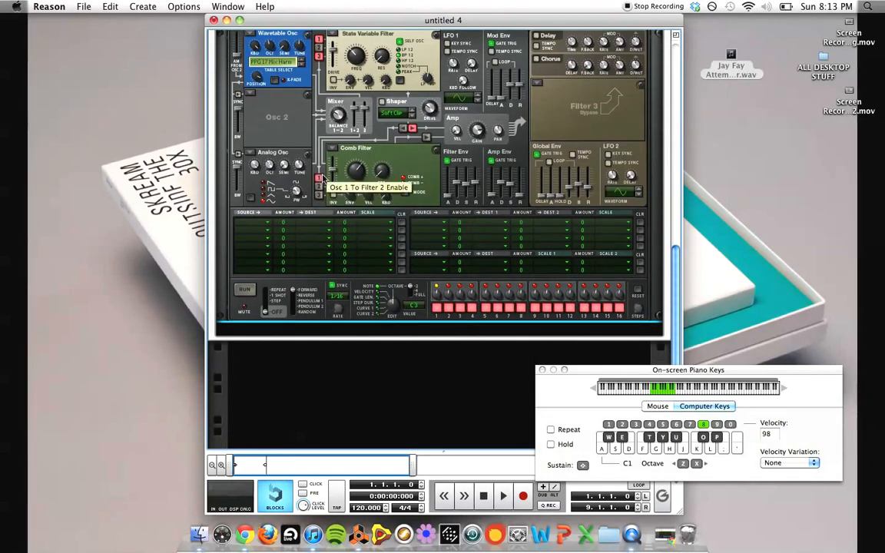
pyautogui.moveTo(353, 171)
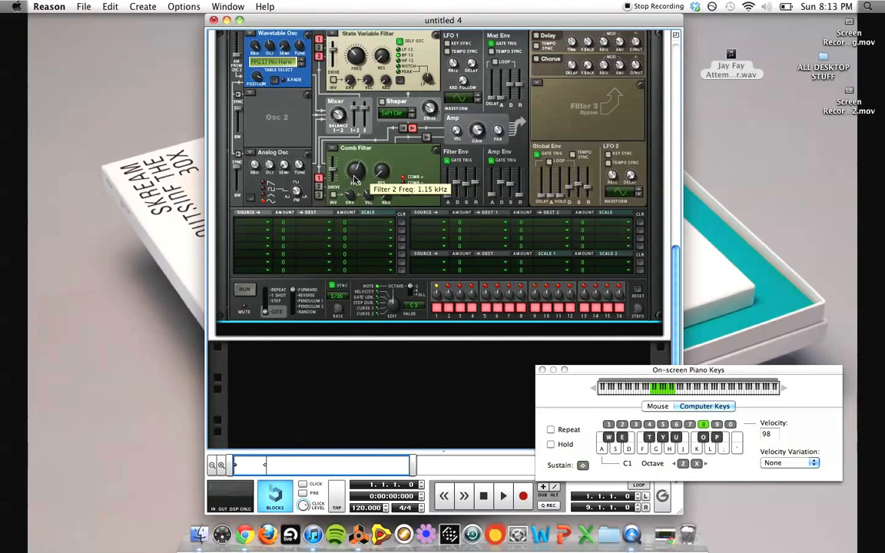
pyautogui.moveTo(354, 176); pyautogui.dragTo(354, 174)
pyautogui.press('shift')
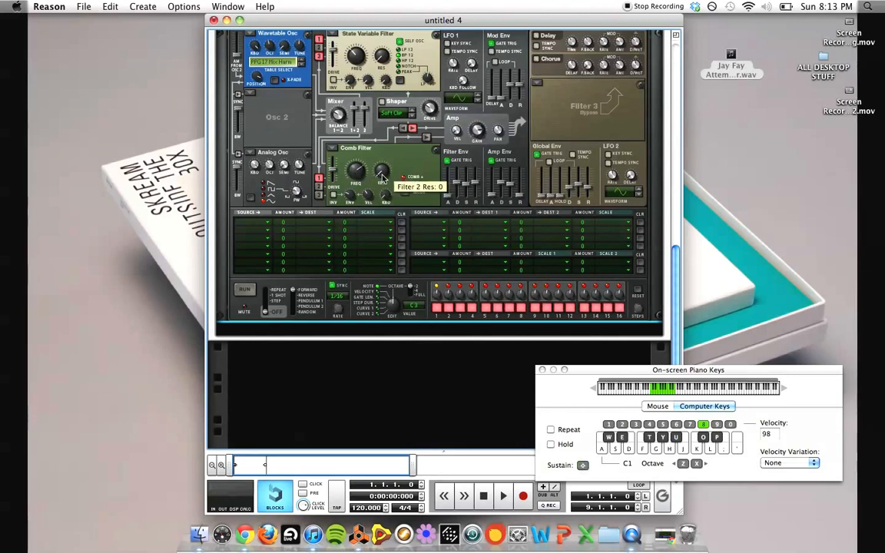
pyautogui.moveTo(381, 176); pyautogui.dragTo(378, 178)
pyautogui.press('shift')
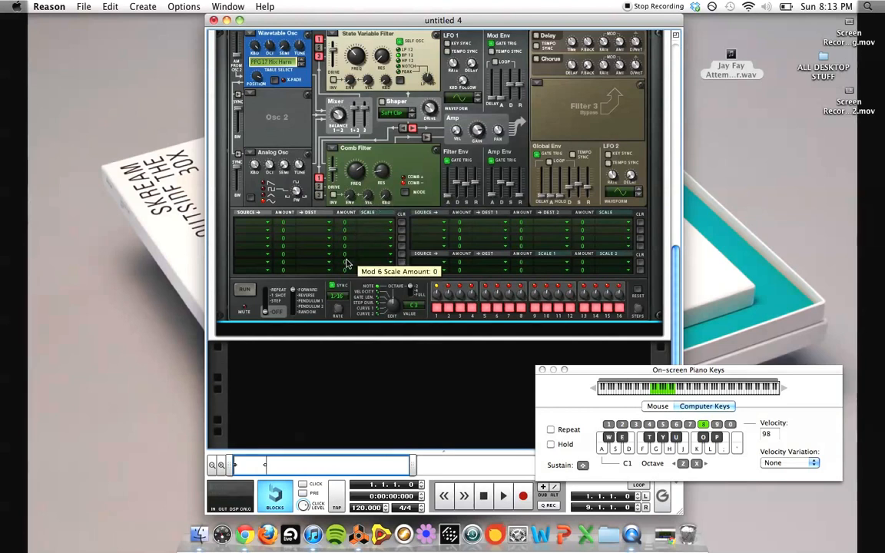
pyautogui.press('f')
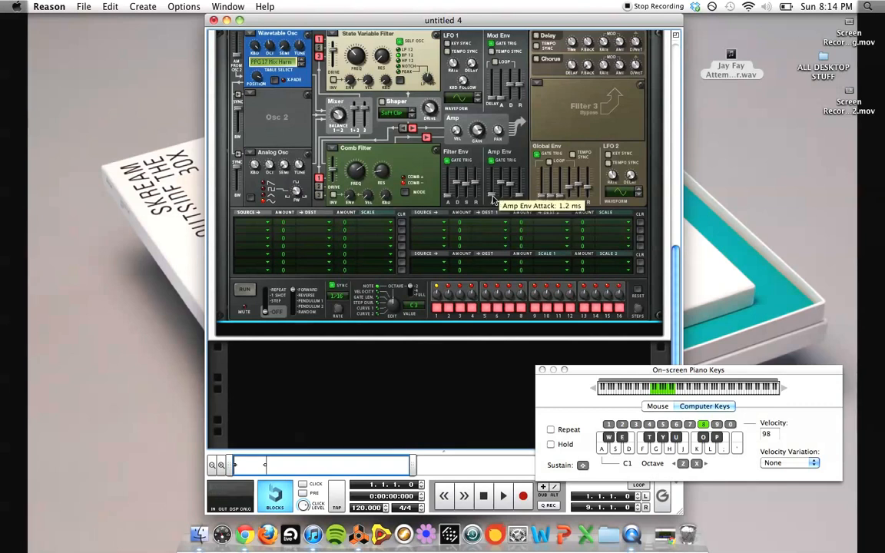
# Shape Thor's Amp Env with a 29.8 ms attack, maximum decay and sustain, and minimum release.
pyautogui.scroll(8, 493, 198)
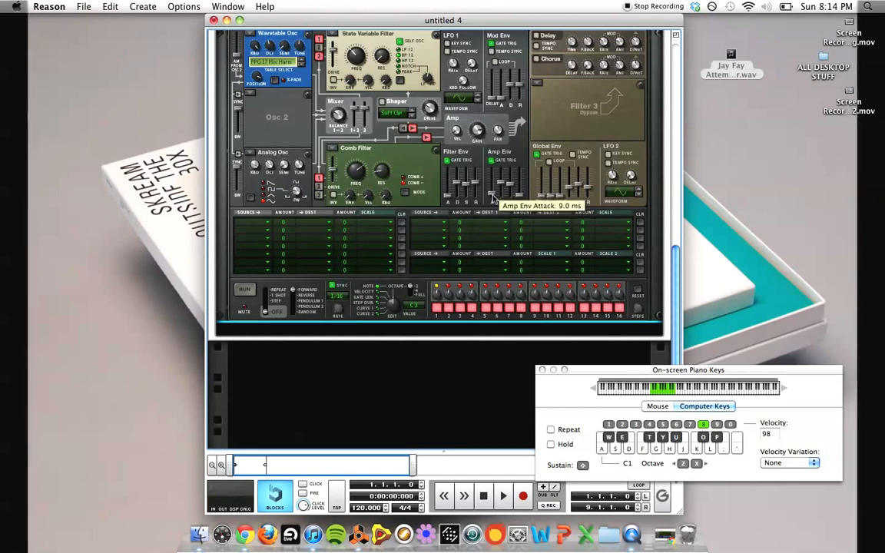
pyautogui.scroll(6, 492, 198)
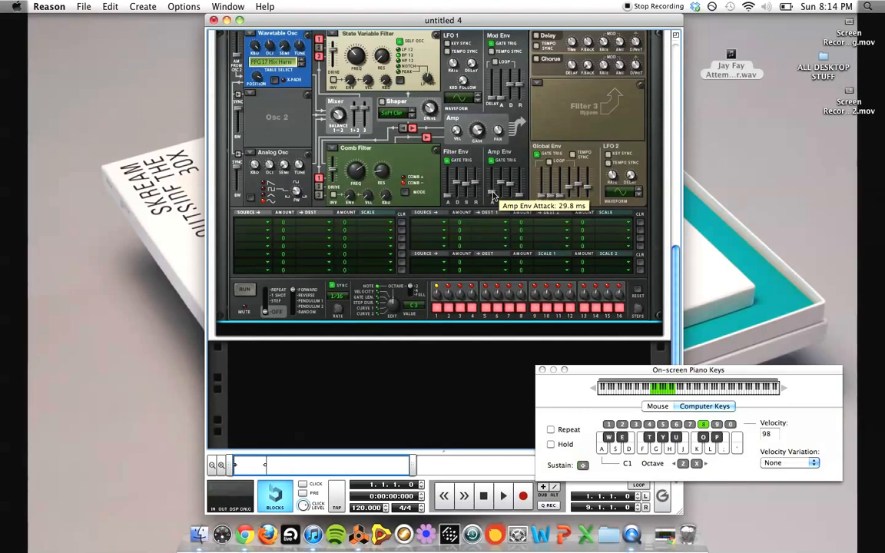
pyautogui.moveTo(502, 185); pyautogui.dragTo(510, 124)
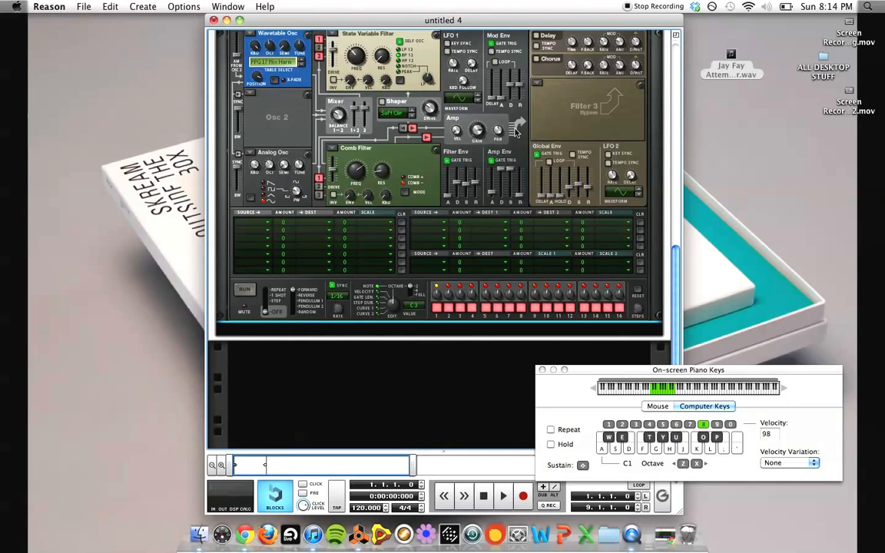
pyautogui.moveTo(520, 200); pyautogui.dragTo(521, 201)
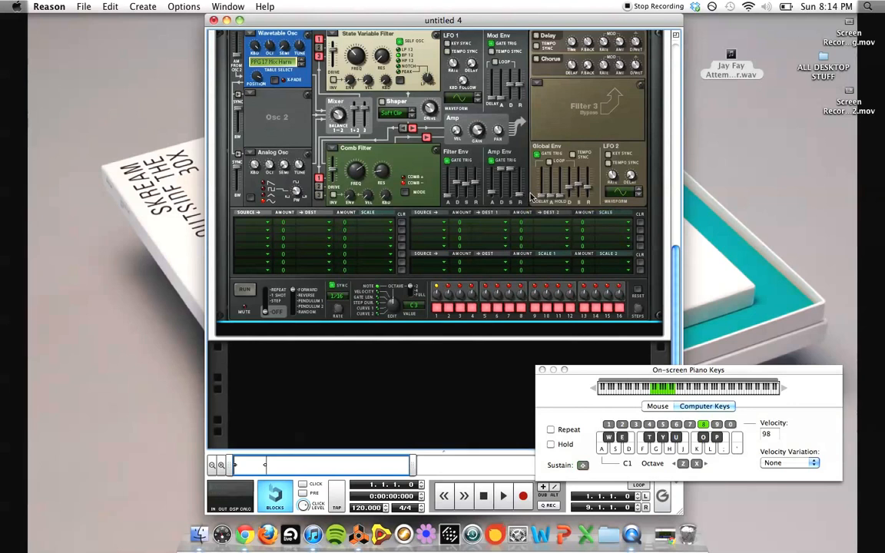
# Enable tempo sync on Thor's Mod Env, lower its decay and set its release to 2/4.
pyautogui.scroll(2, 532, 198)
pyautogui.scroll(4, 531, 197)
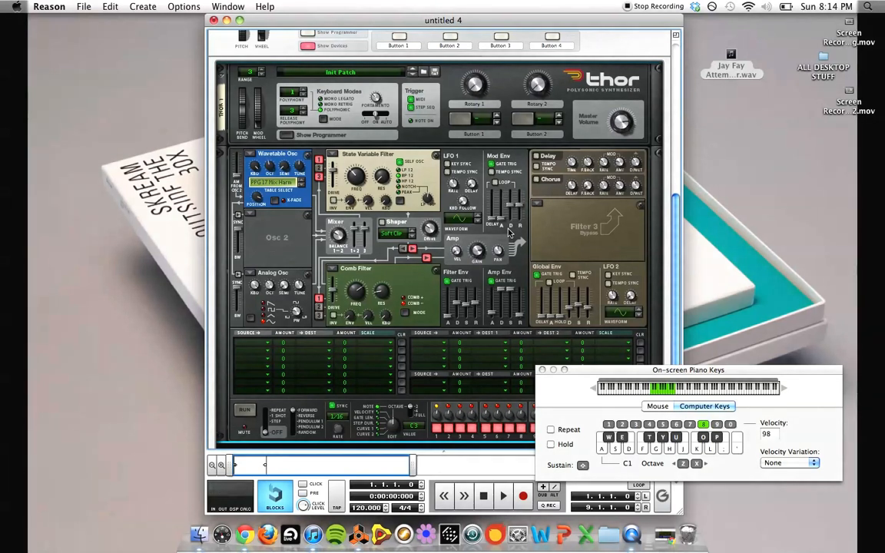
pyautogui.scroll(2, 509, 232)
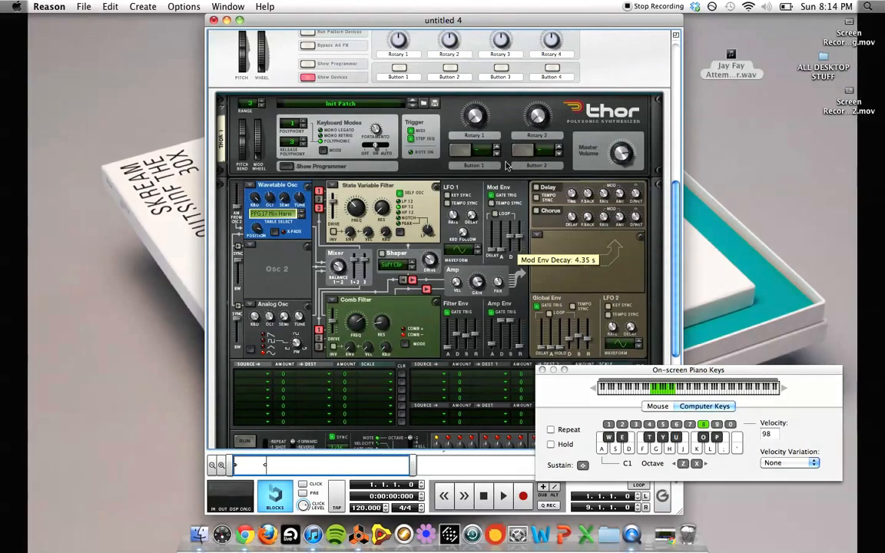
pyautogui.scroll(-3, 491, 207)
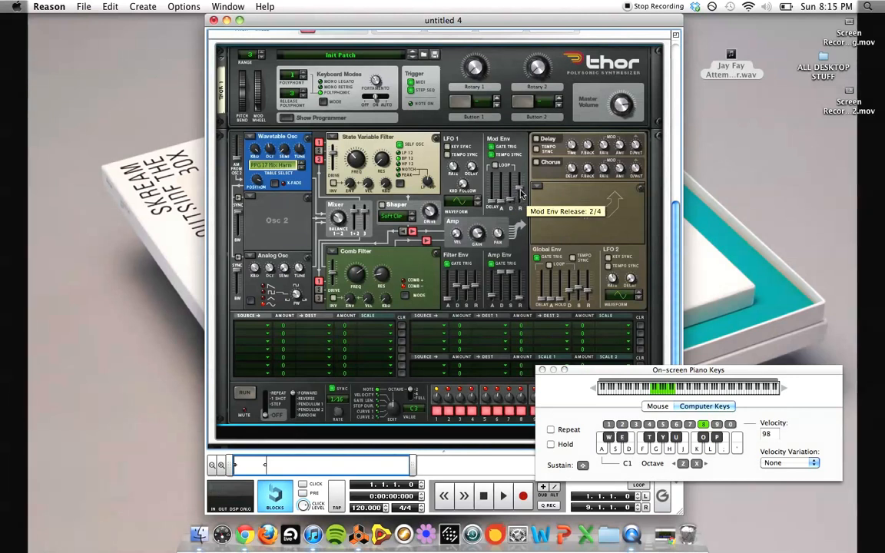
pyautogui.scroll(-3, 520, 194)
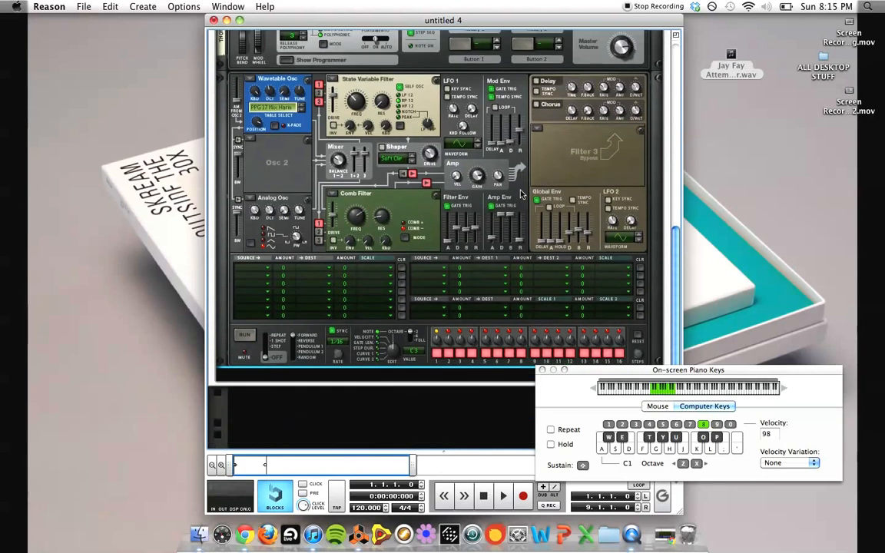
# Enable Thor's Chorus, reduce its dry/wet amount, and play a note to audition the sound.
pyautogui.scroll(2, 521, 194)
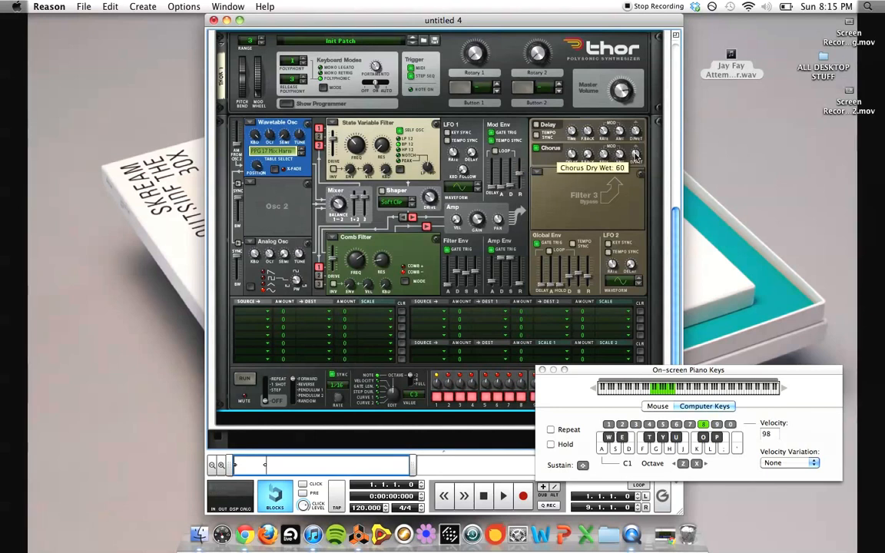
pyautogui.moveTo(635, 155); pyautogui.dragTo(637, 169)
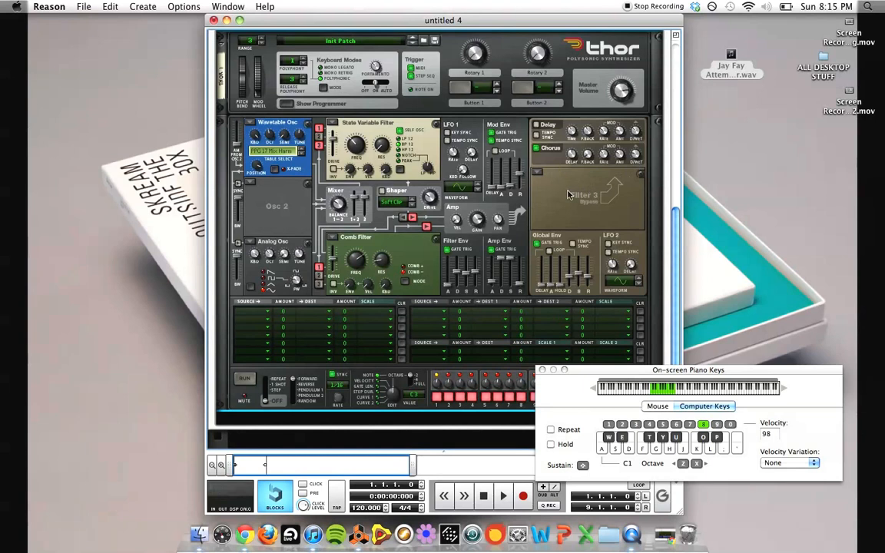
pyautogui.scroll(-5, 568, 194)
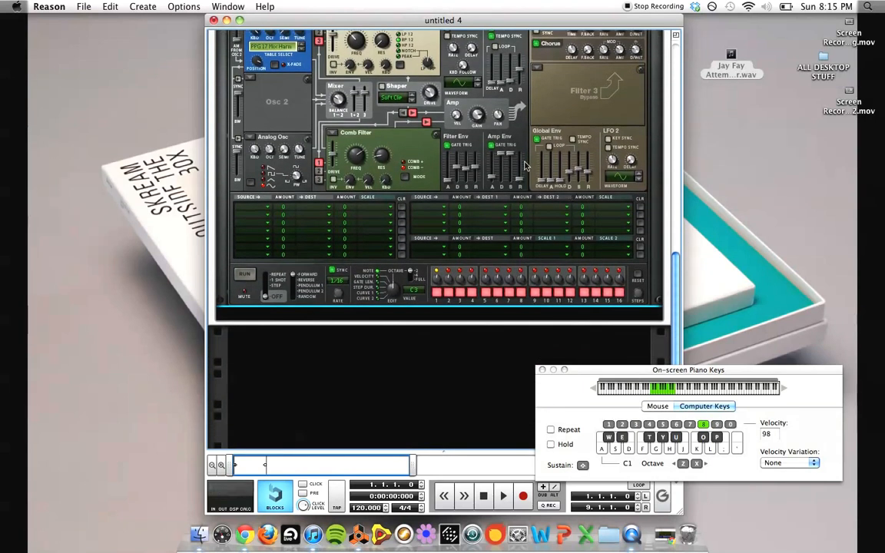
pyautogui.scroll(5, 527, 165)
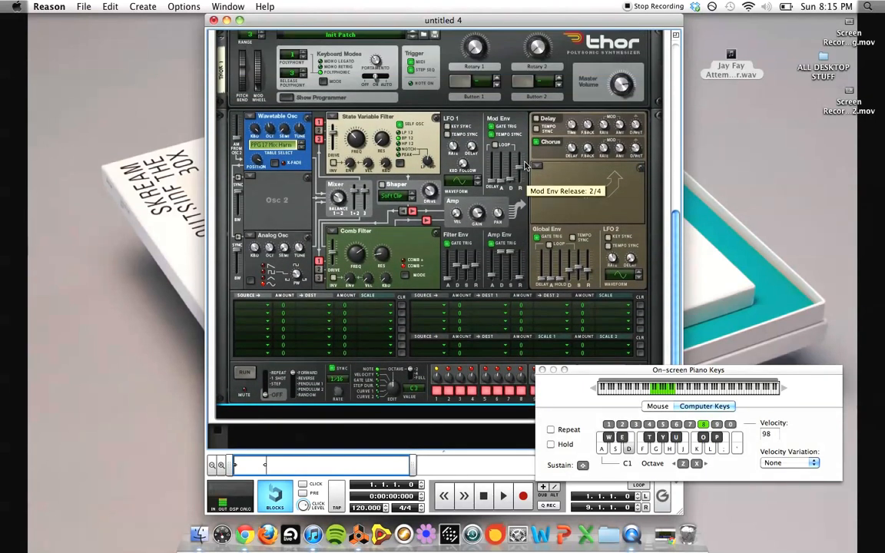
pyautogui.press('d')
# Route Osc 3 to Osc 1 Frequency (FM) in the first modulation row with a small positive amount, and audition it.
pyautogui.scroll(-4, 527, 165)
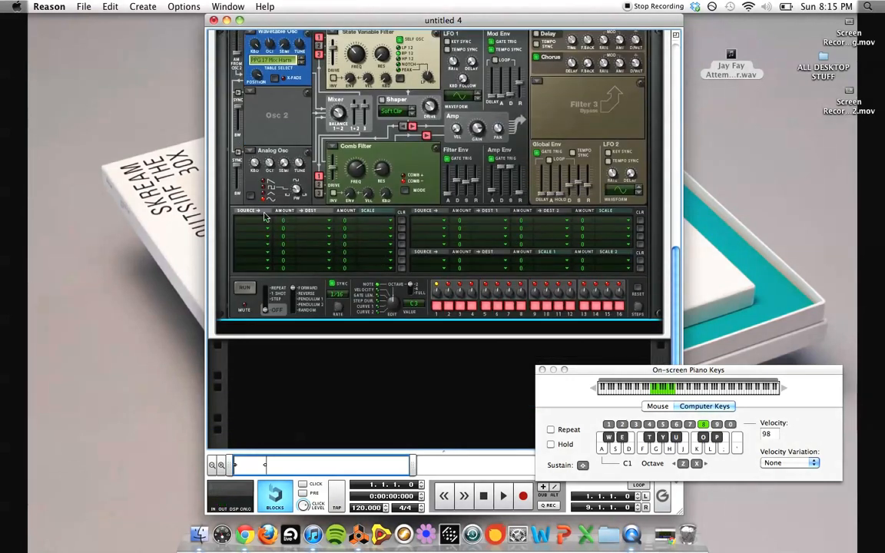
pyautogui.click(261, 221)
pyautogui.moveTo(268, 243)
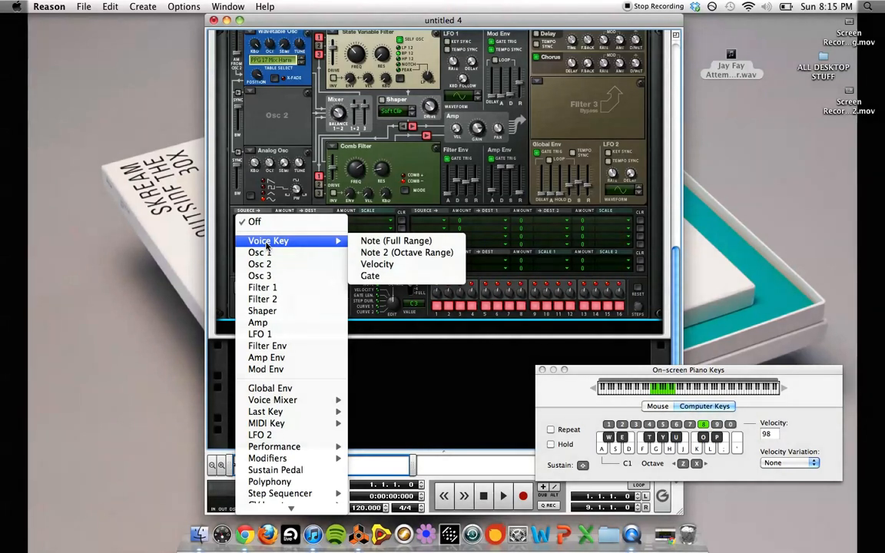
pyautogui.click(267, 276)
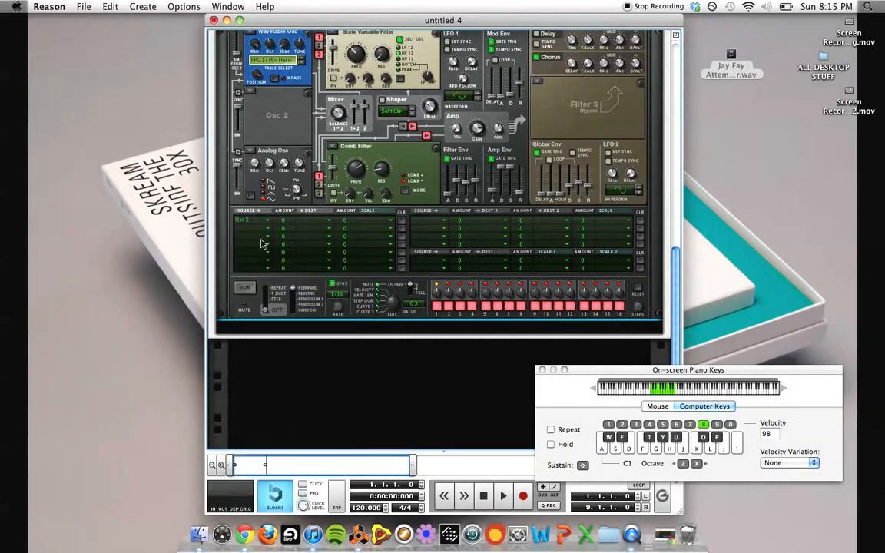
pyautogui.click(307, 221)
pyautogui.moveTo(403, 241)
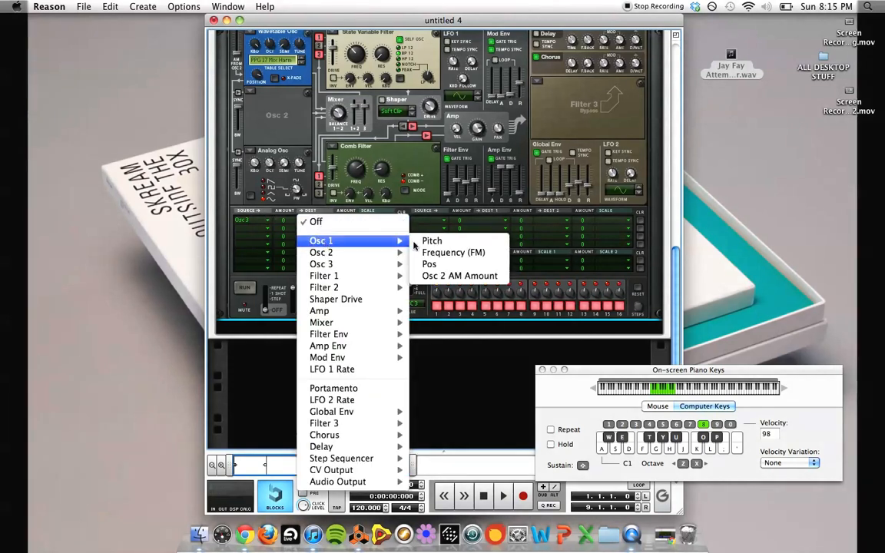
pyautogui.click(460, 254)
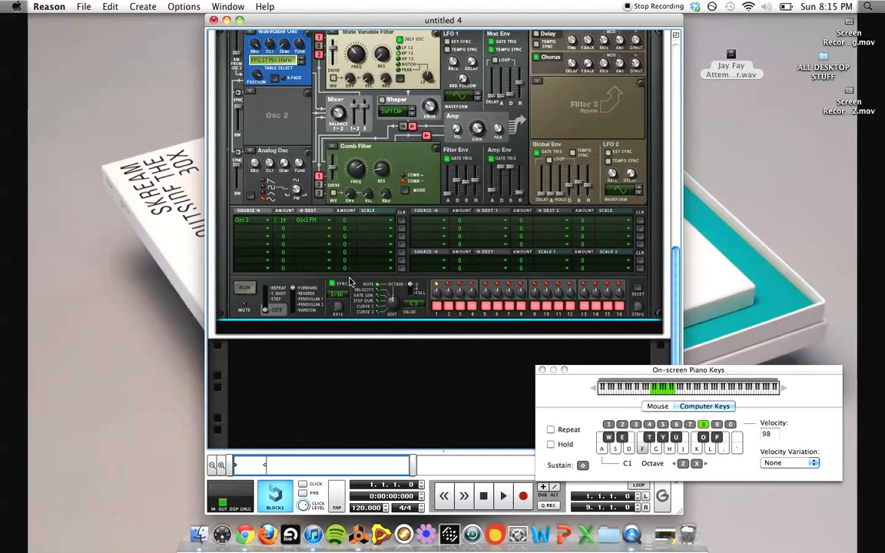
pyautogui.keyDown('super'); pyautogui.click(291, 225); pyautogui.keyUp('super')
pyautogui.press('f')
pyautogui.scroll(3, 291, 226)
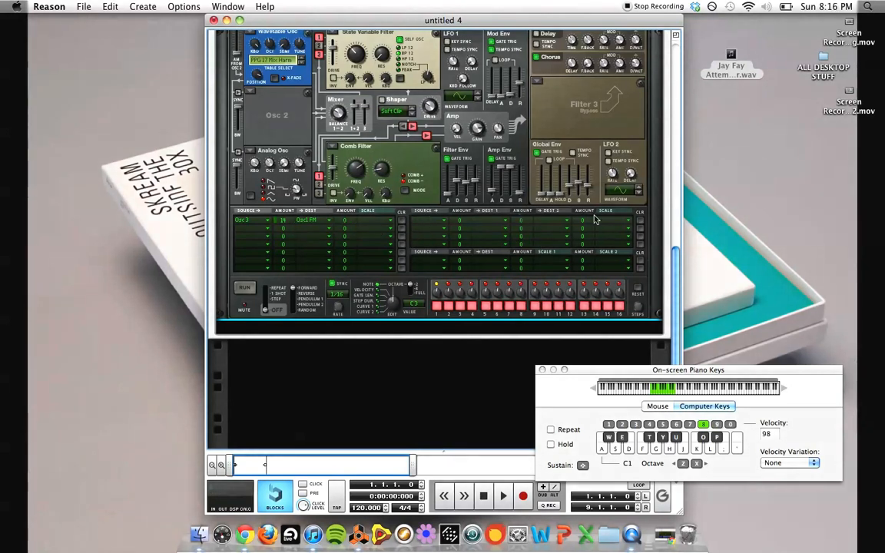
# Set Mod Env as the source of the first dual-destination modulation row and route it to Osc 1 Pitch at -100.
pyautogui.click(439, 224)
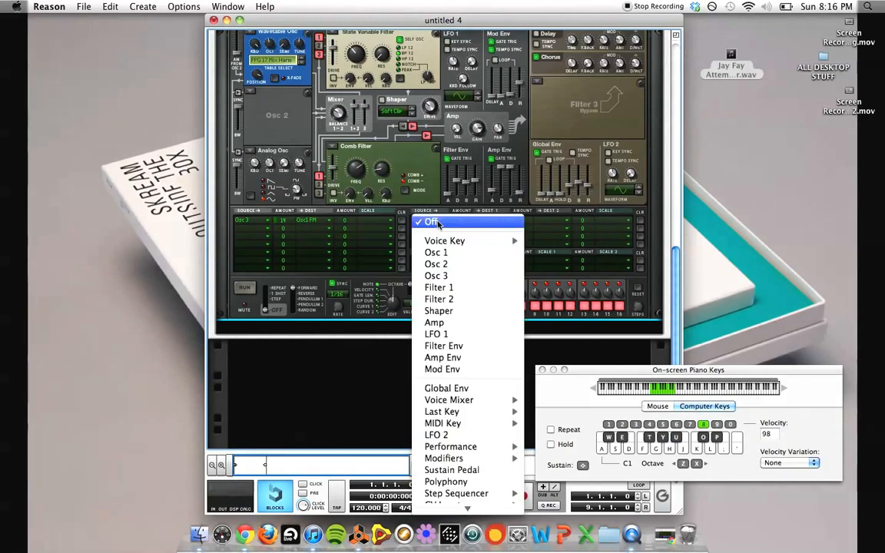
pyautogui.moveTo(440, 243)
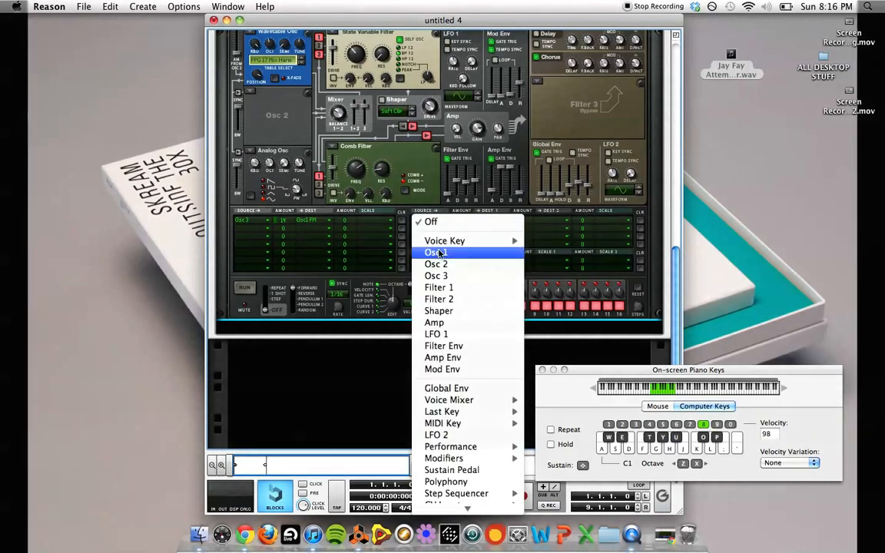
pyautogui.click(443, 369)
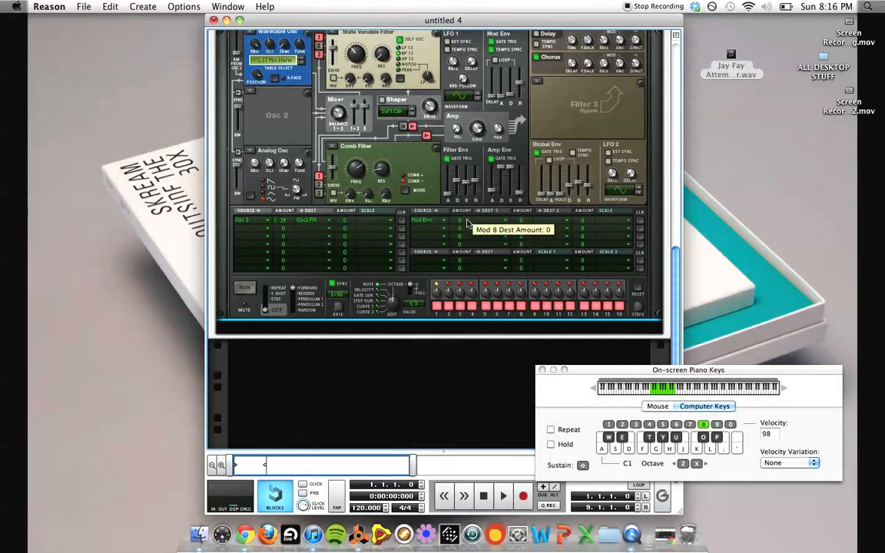
pyautogui.moveTo(465, 221); pyautogui.dragTo(466, 192)
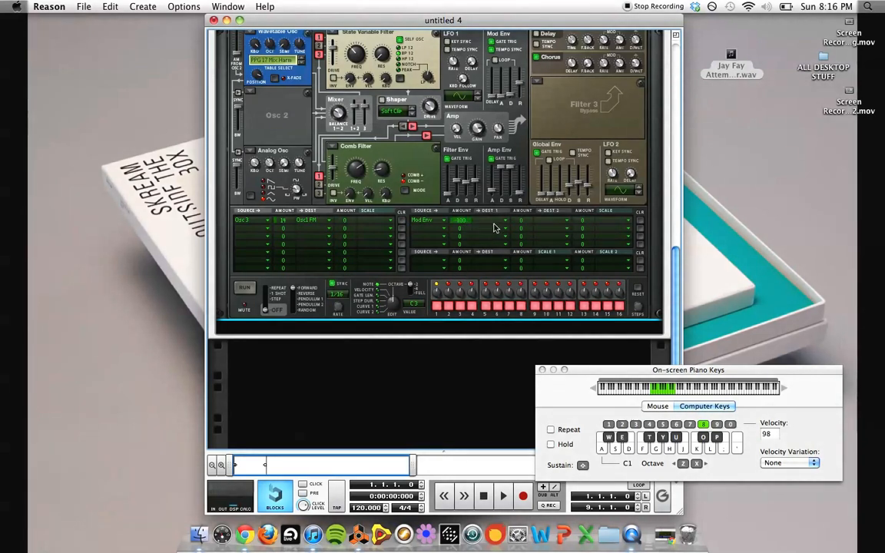
pyautogui.click(492, 222)
pyautogui.moveTo(568, 242)
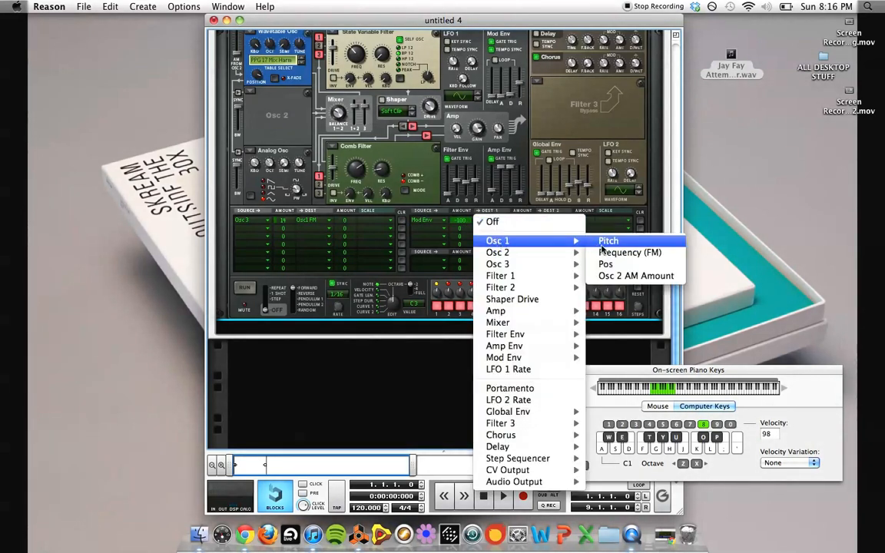
pyautogui.click(603, 243)
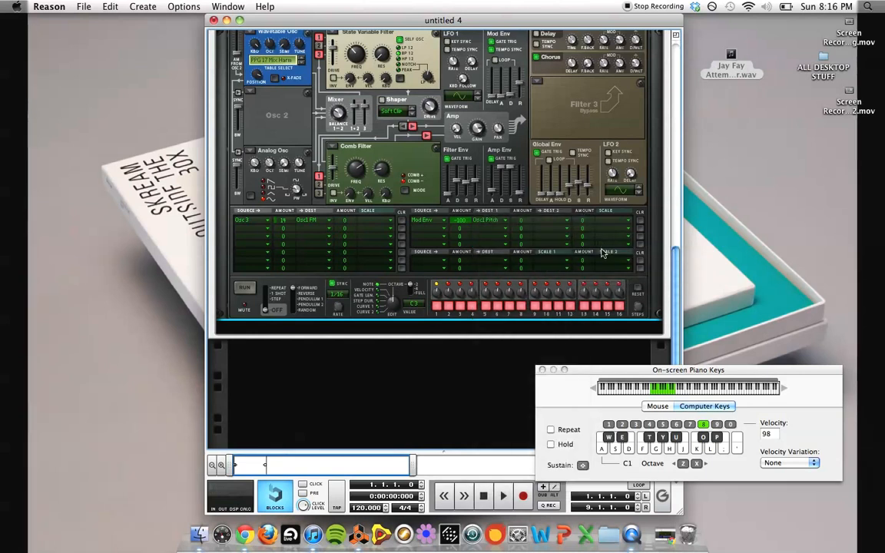
# Add Osc 3 Pitch as the Mod Env row's second destination with an amount of 100.
pyautogui.moveTo(524, 213); pyautogui.dragTo(526, 179)
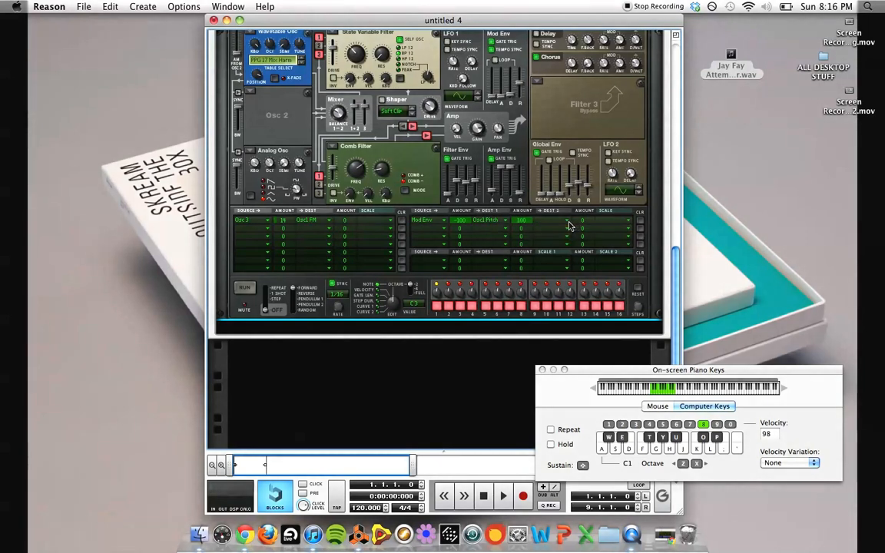
pyautogui.click(565, 226)
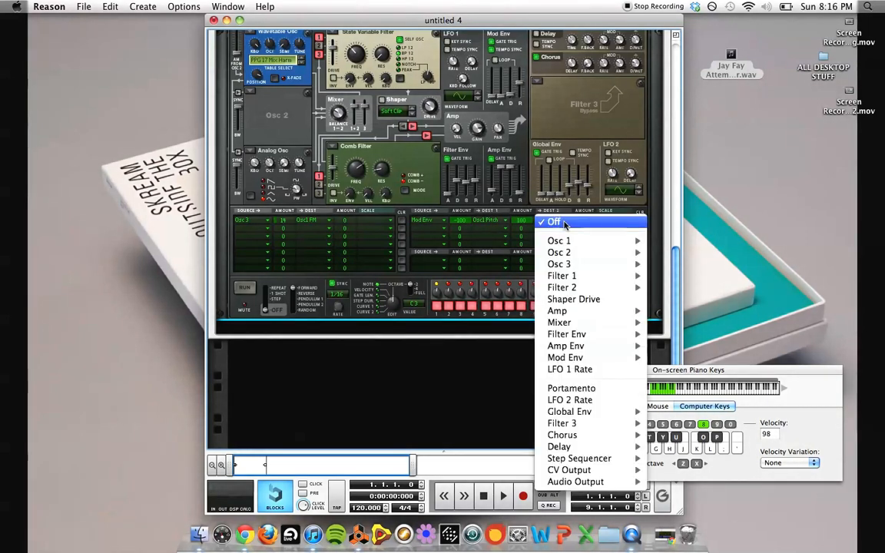
pyautogui.moveTo(614, 263)
pyautogui.click(665, 265)
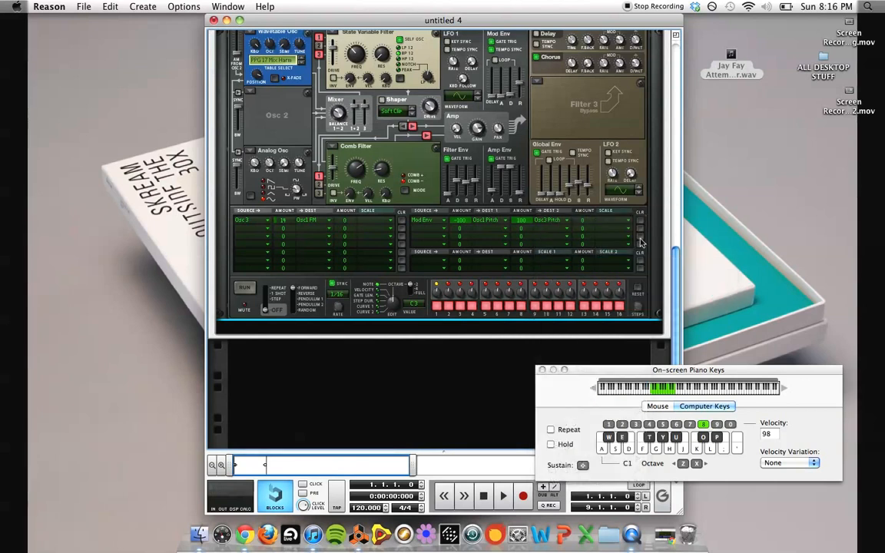
# Scale the Mod Env pitch modulation row by the Rotary 1 modifier with an amount of 100.
pyautogui.moveTo(581, 224); pyautogui.dragTo(580, 143)
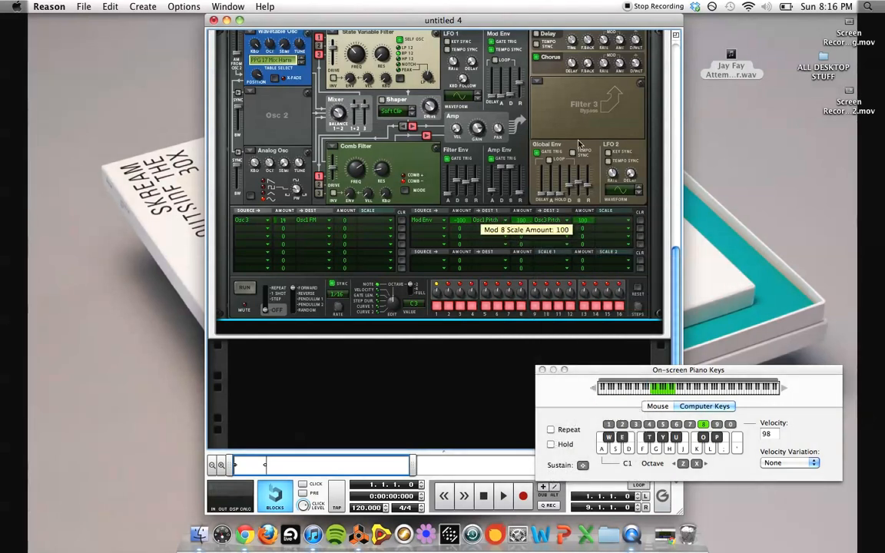
pyautogui.click(607, 220)
pyautogui.moveTo(639, 401)
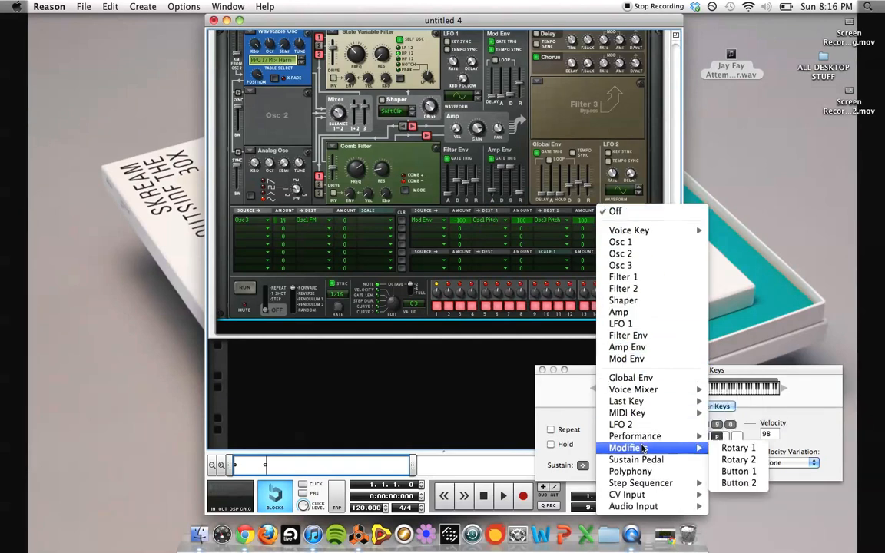
pyautogui.moveTo(638, 448)
pyautogui.click(737, 447)
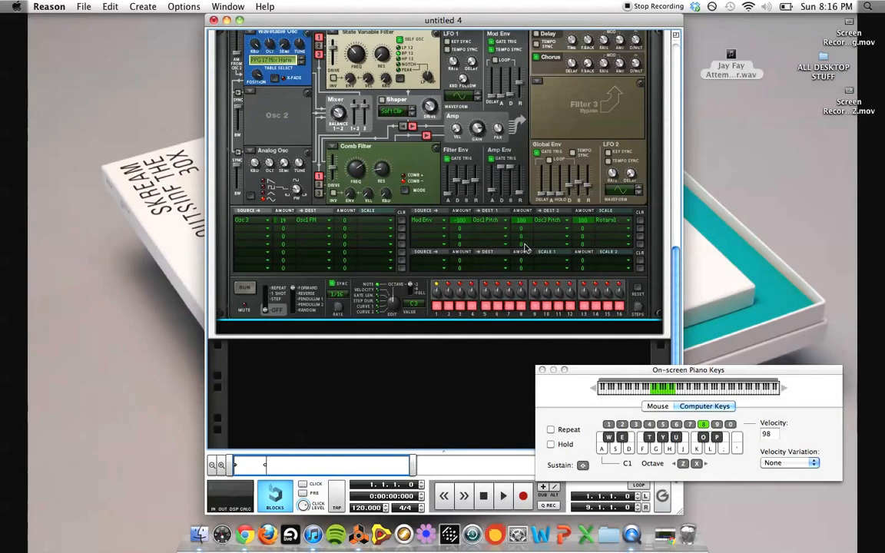
# Create a Spider Audio Merger & Splitter below Thor and show the rear of the rack.
pyautogui.scroll(-2, 543, 258)
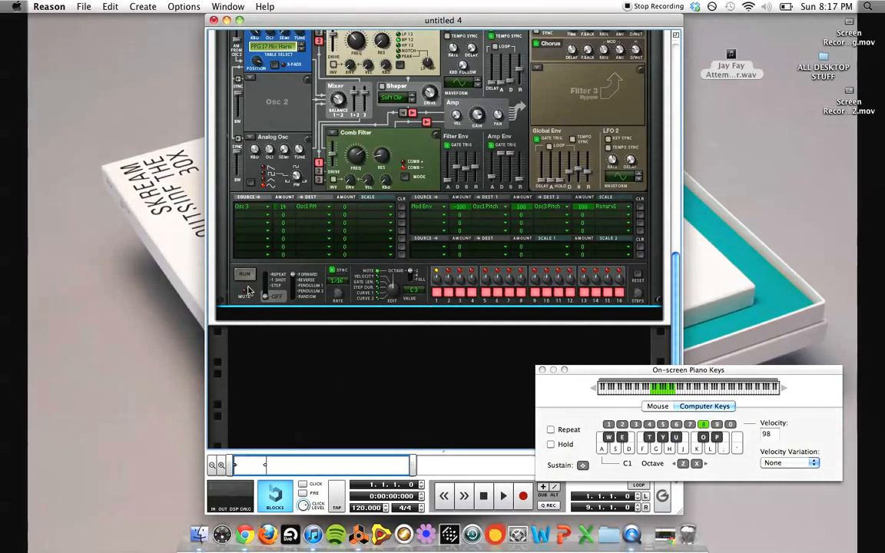
pyautogui.click(147, 7)
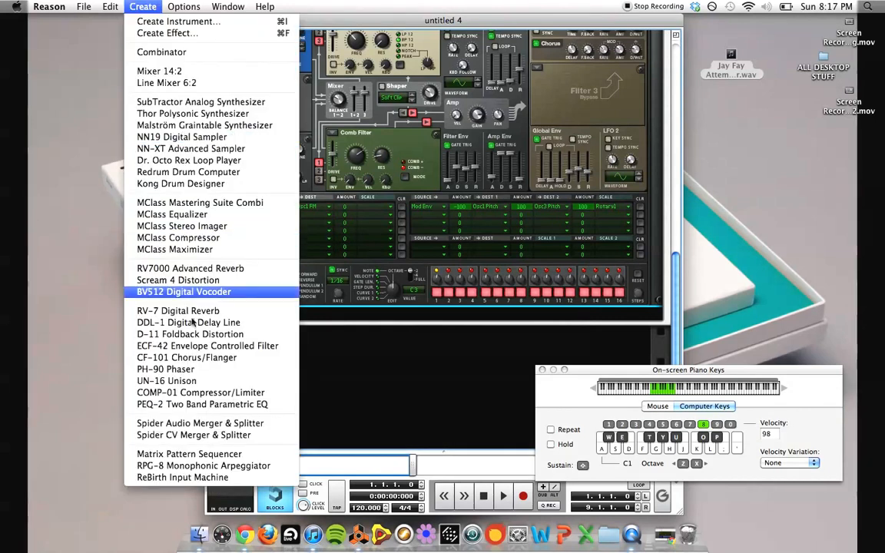
pyautogui.click(203, 423)
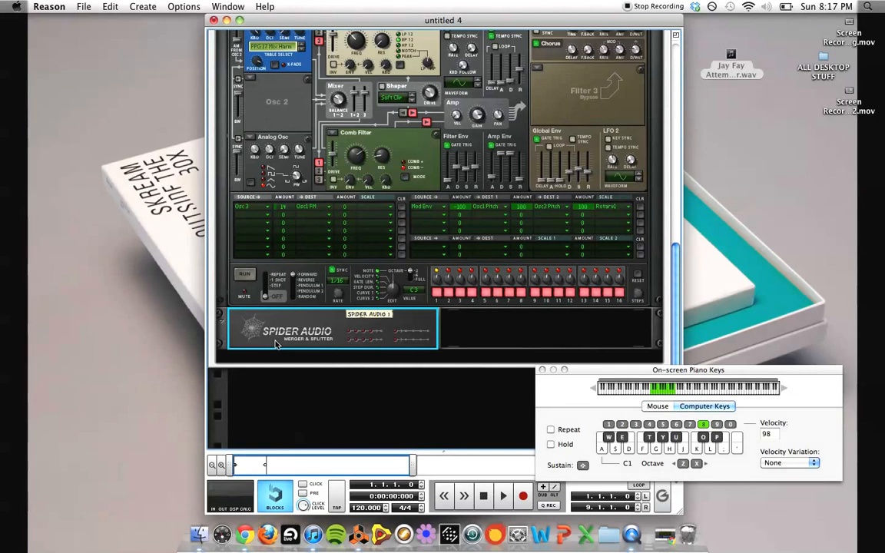
pyautogui.press('Tab')
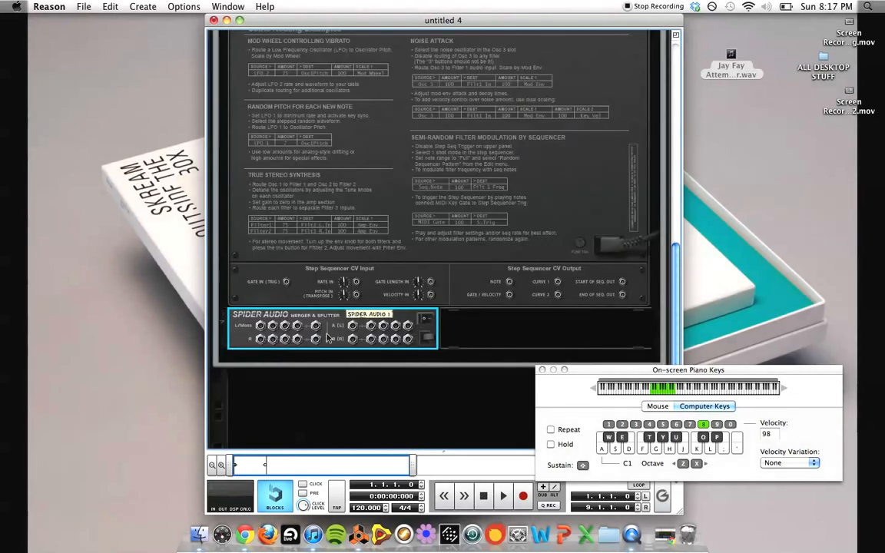
pyautogui.scroll(2, 283, 342)
pyautogui.scroll(-3, 405, 378)
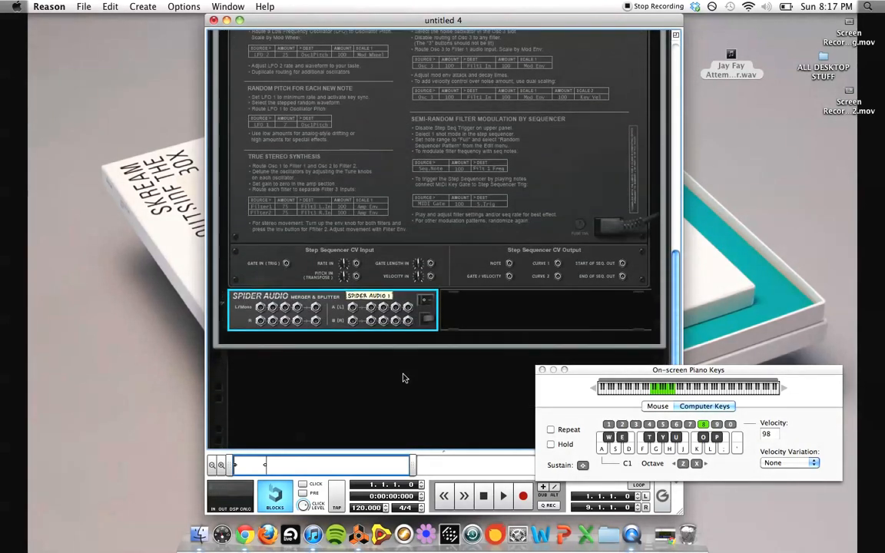
# Create a BV512 Digital Vocoder below the Spider Audio and show its rear connections.
pyautogui.press('Tab')
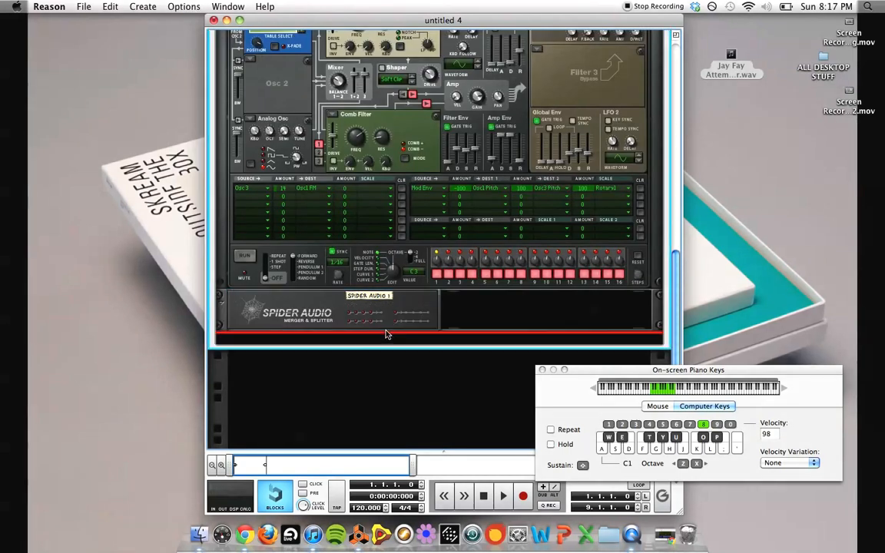
pyautogui.rightClick(386, 326)
pyautogui.moveTo(430, 410)
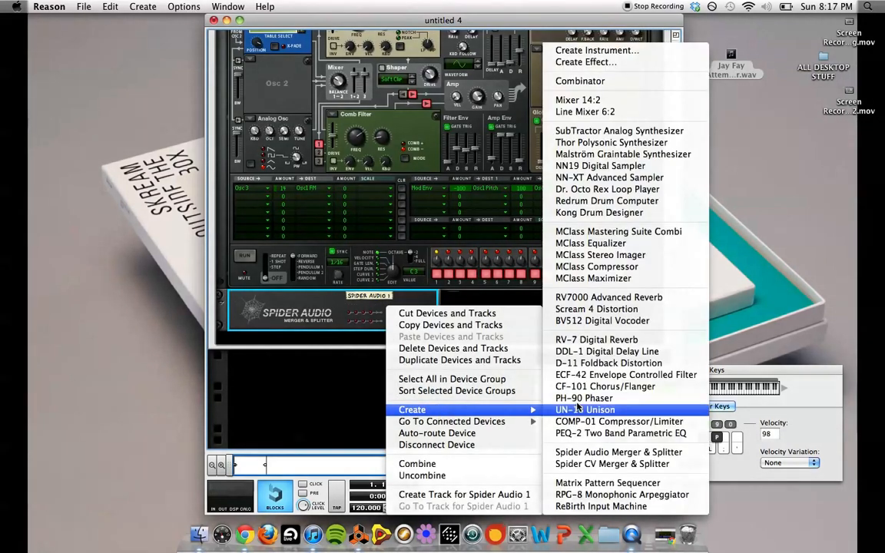
pyautogui.click(607, 321)
pyautogui.press('Tab')
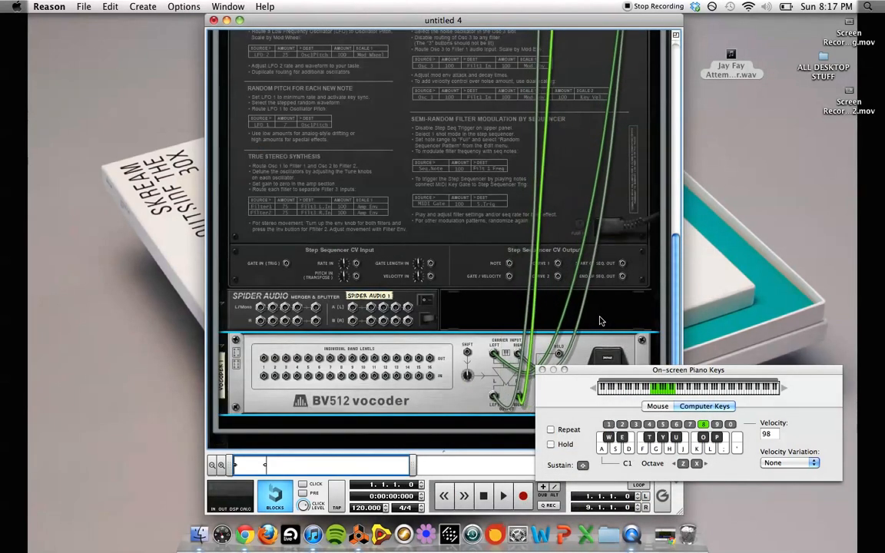
pyautogui.scroll(1, 602, 321)
pyautogui.scroll(-5, 601, 321)
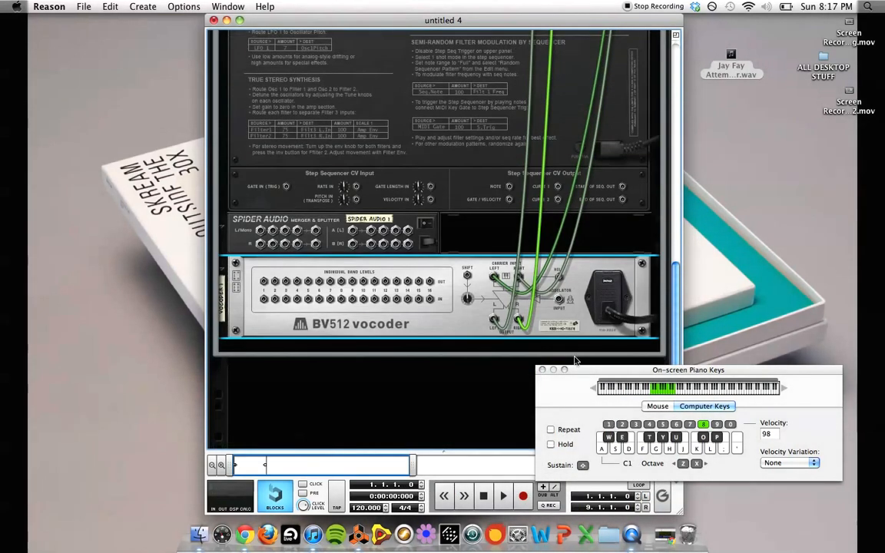
# Move the piano and rack windows apart and disconnect the vocoder output cables from the Combinator's From Devices inputs.
pyautogui.moveTo(574, 372); pyautogui.dragTo(666, 368)
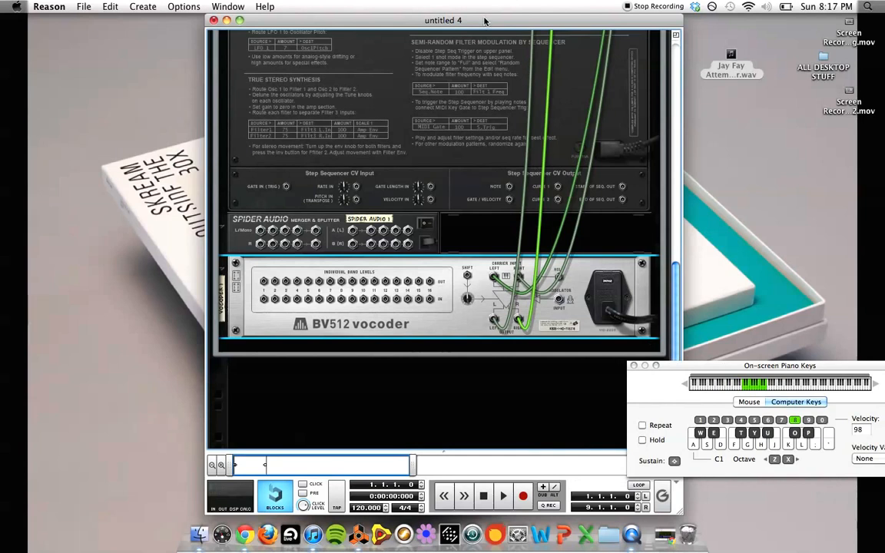
pyautogui.moveTo(485, 20); pyautogui.dragTo(431, 20)
pyautogui.scroll(20, 492, 260)
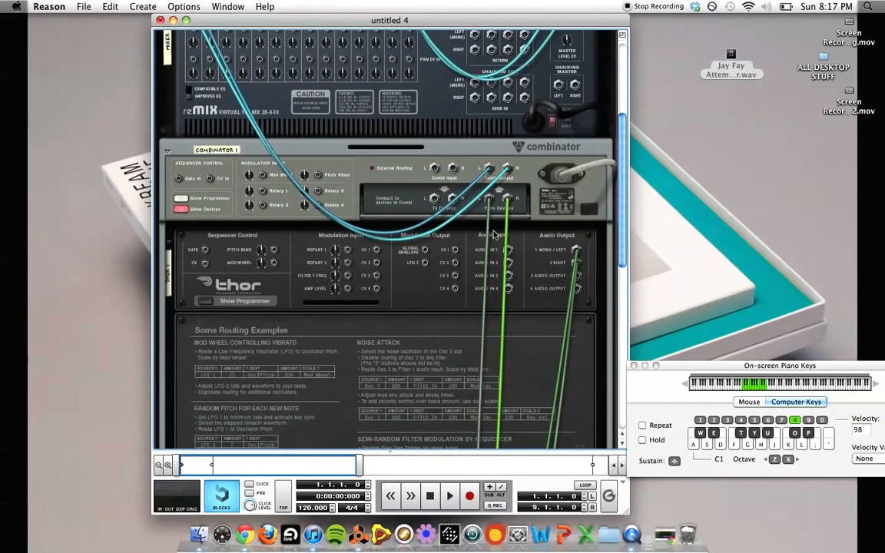
pyautogui.moveTo(489, 199); pyautogui.dragTo(468, 204)
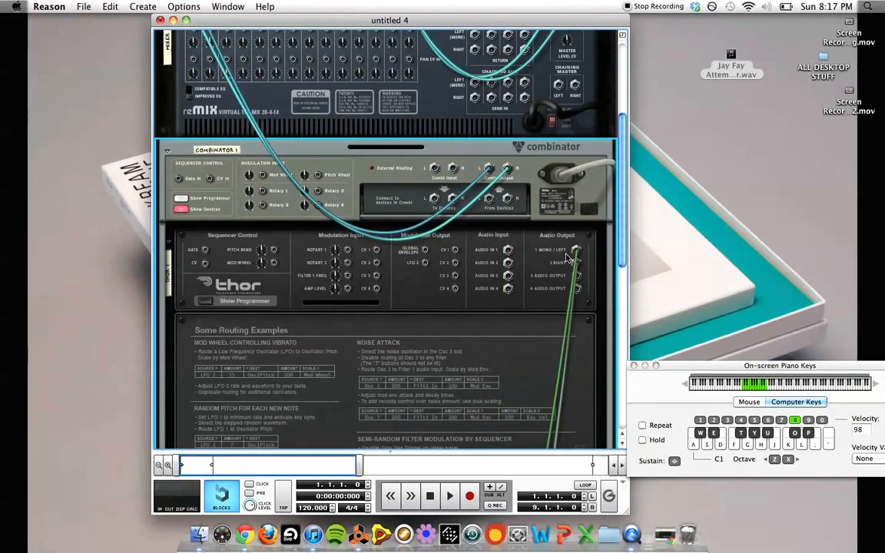
# Reroute Thor's left and right outputs from the vocoder's carrier inputs to the Spider Audio splitter inputs A (L) and B (R).
pyautogui.scroll(-10, 561, 250)
pyautogui.scroll(1, 444, 345)
pyautogui.scroll(1, 445, 346)
pyautogui.scroll(-1, 444, 345)
pyautogui.moveTo(440, 371); pyautogui.dragTo(301, 327)
pyautogui.moveTo(464, 371); pyautogui.dragTo(299, 339)
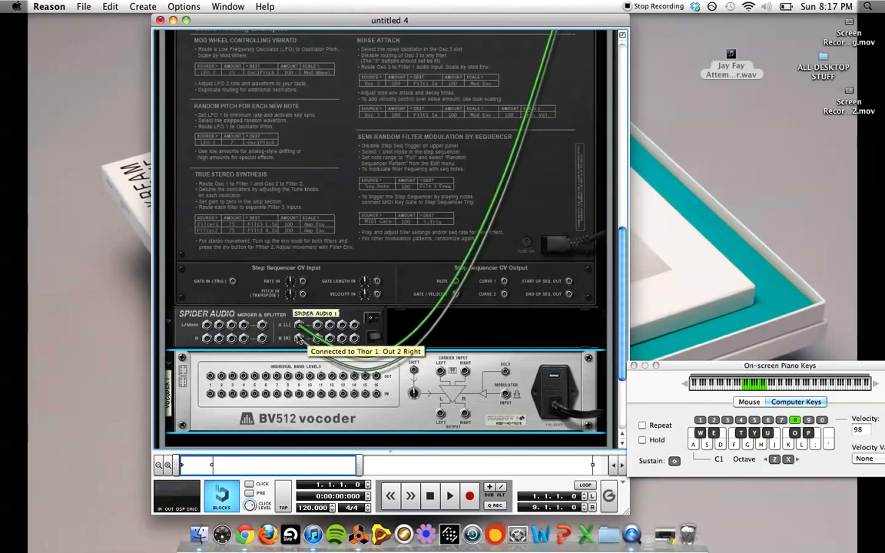
# Connect Spider Audio splitter outputs to the vocoder's left and right carrier inputs and its modulator input, and return to the rack front.
pyautogui.moveTo(317, 327); pyautogui.dragTo(441, 373)
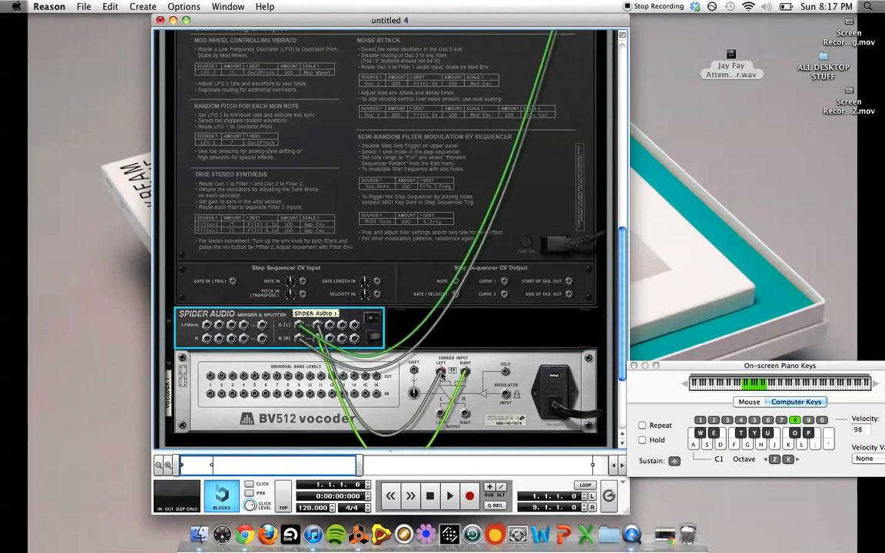
pyautogui.moveTo(506, 396); pyautogui.dragTo(329, 326)
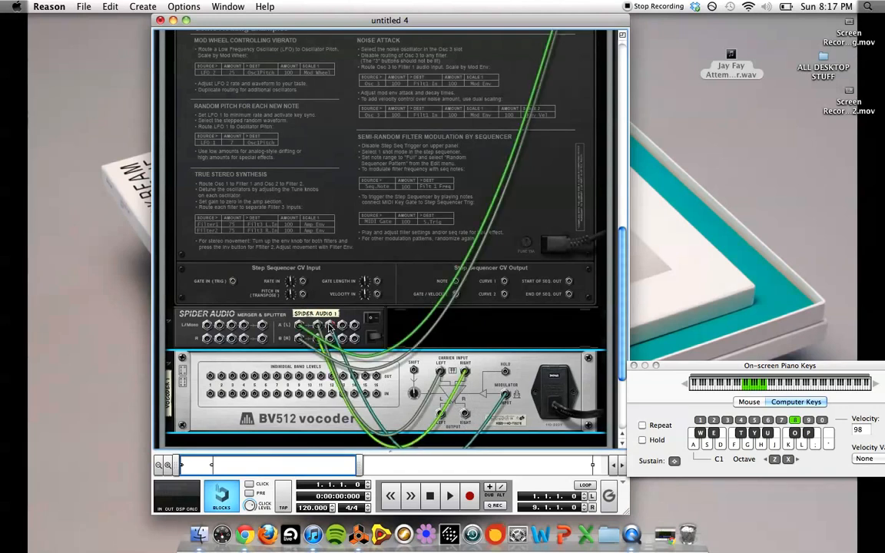
pyautogui.press('Tab')
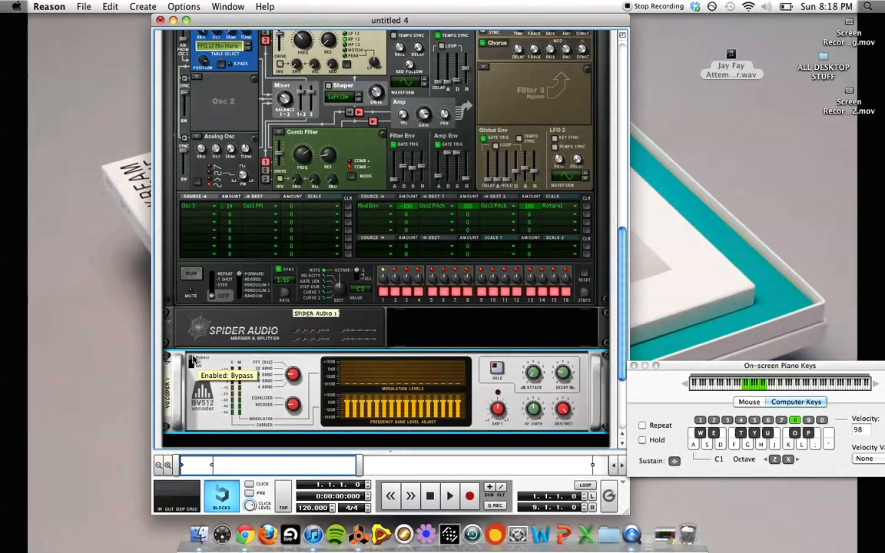
# Create a Scream 4 Distortion below the vocoder and show the rear of the rack.
pyautogui.scroll(-3, 192, 361)
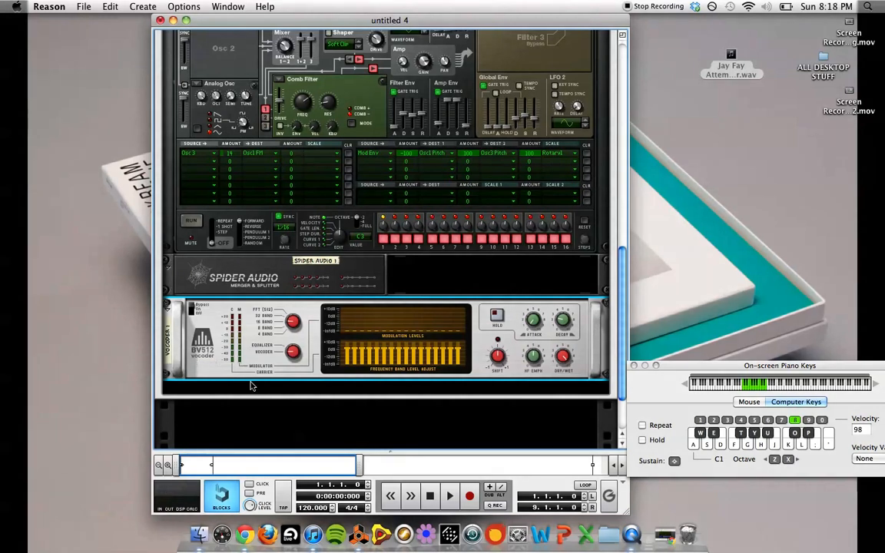
pyautogui.rightClick(274, 372)
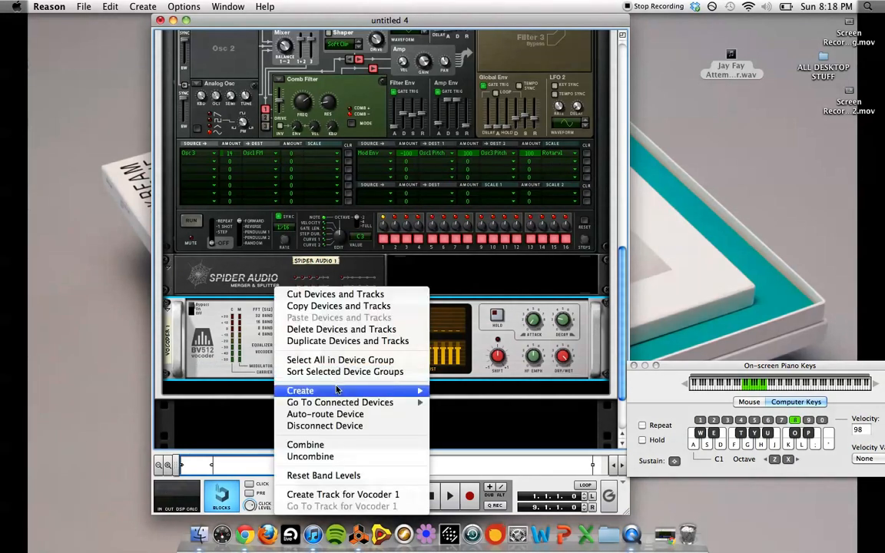
pyautogui.moveTo(399, 391)
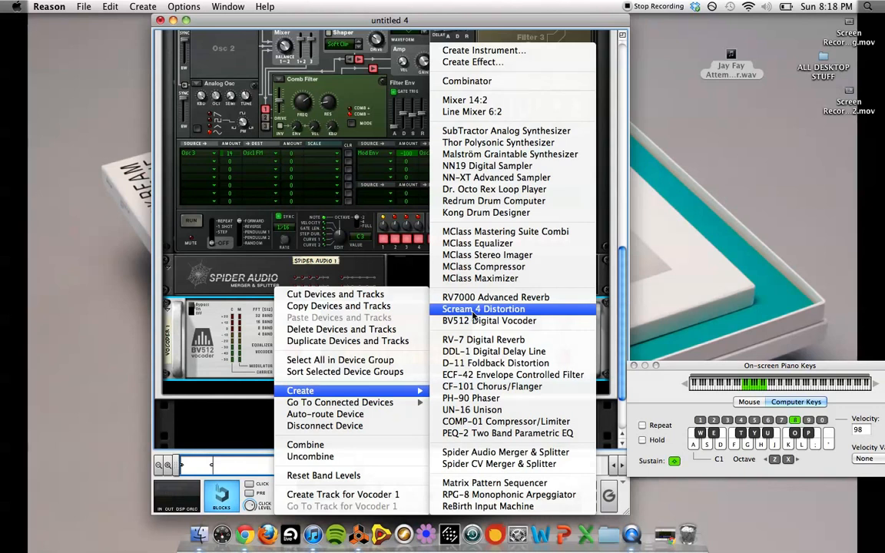
pyautogui.click(473, 308)
pyautogui.press('Tab')
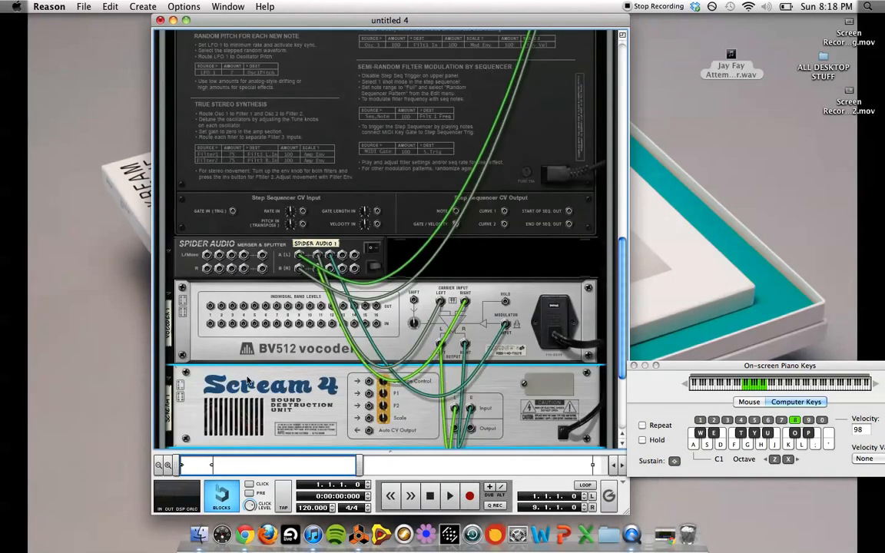
# Connect the Scream 4's output to the Combinator's From Devices inputs and return to the rack front.
pyautogui.scroll(-3, 435, 382)
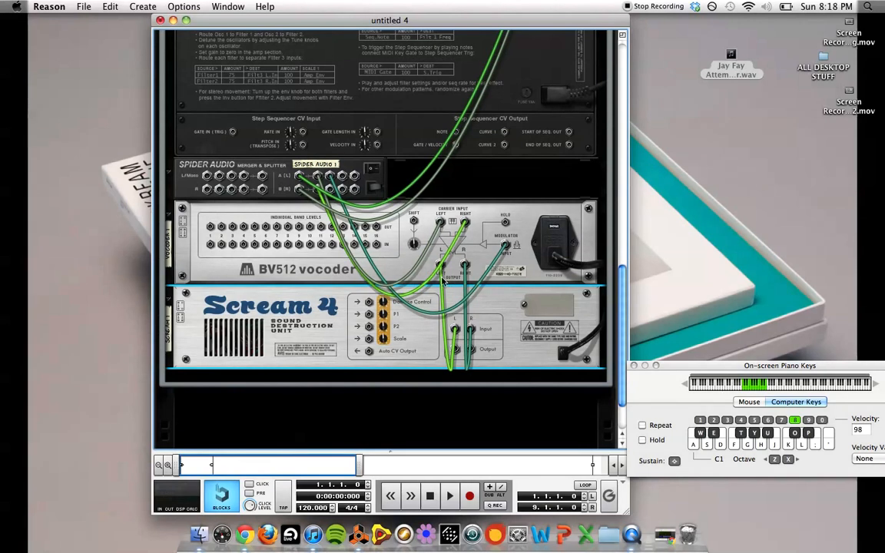
pyautogui.moveTo(456, 349); pyautogui.dragTo(490, 146)
pyautogui.press('Tab')
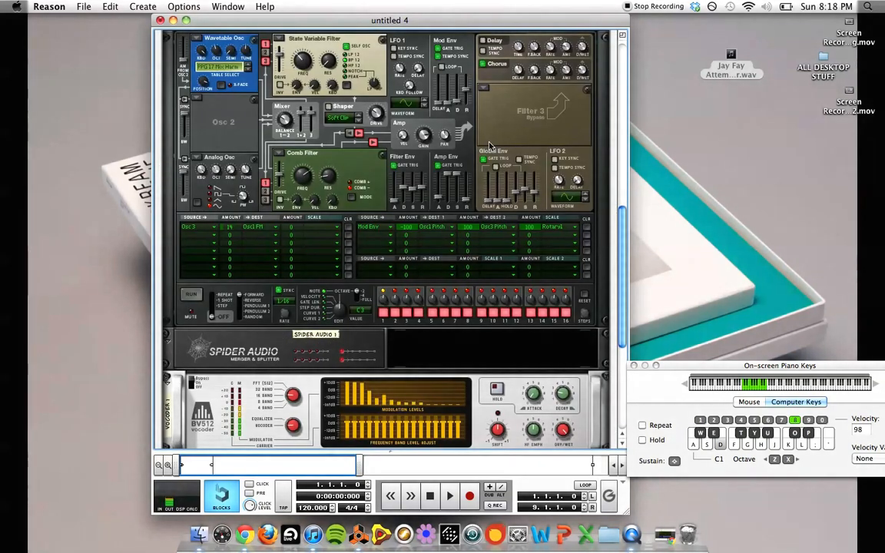
# Increase the number of frequency bands on the BV512 vocoder.
pyautogui.scroll(-5, 489, 146)
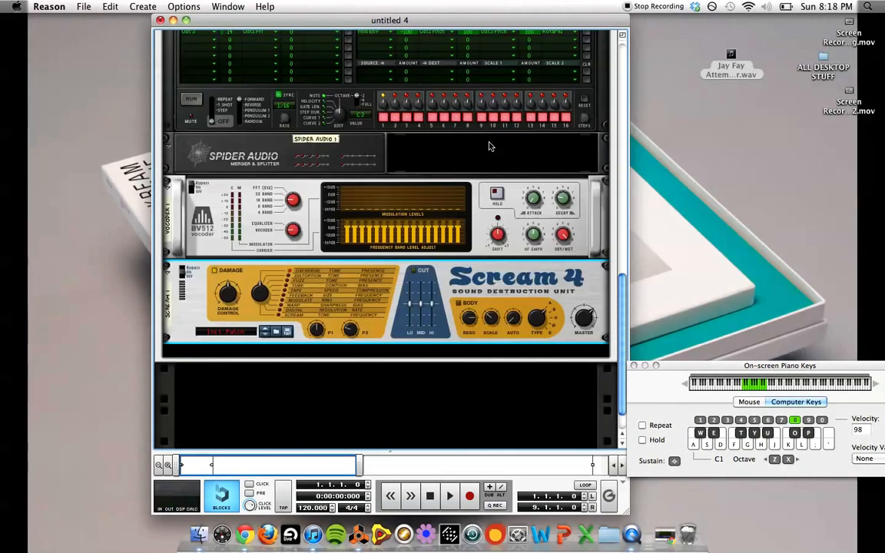
pyautogui.click(296, 204)
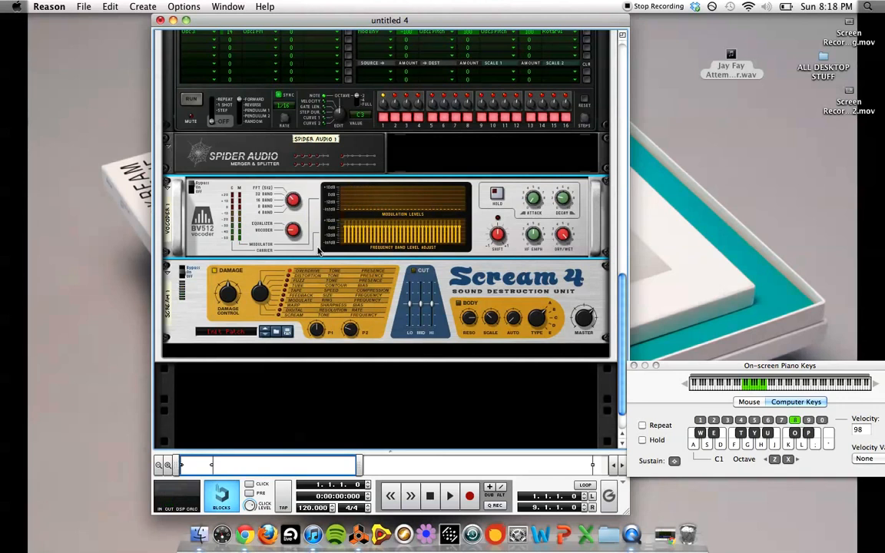
# Change the Scream 4's damage type and adjust its Parameter 2 knob.
pyautogui.scroll(-2, 319, 249)
pyautogui.click(436, 295)
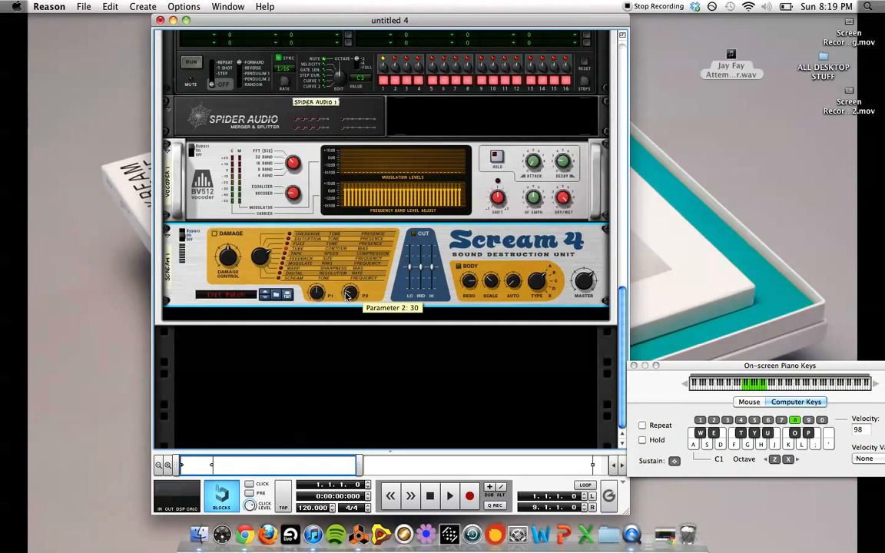
pyautogui.moveTo(355, 306); pyautogui.dragTo(351, 293)
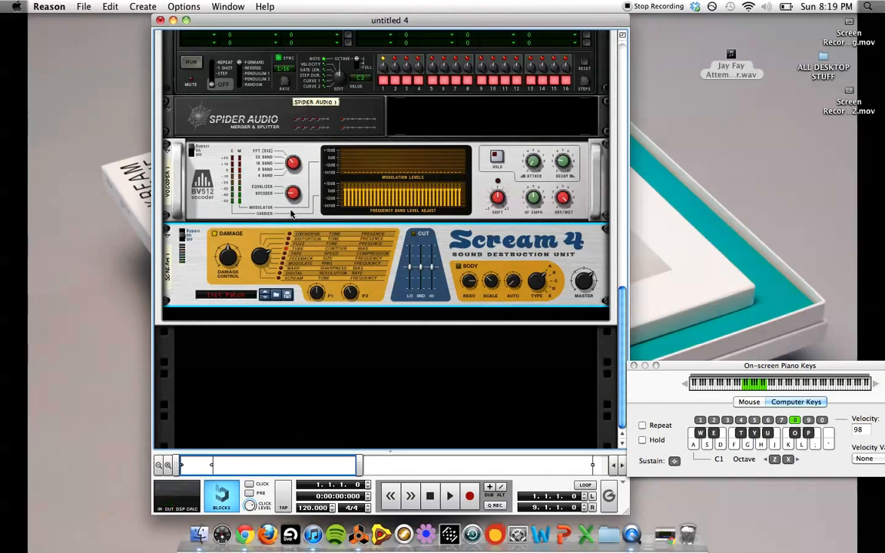
# Enable the Scream 4's Cut section, set Lo to about 9, lower Mid slightly and raise Hi.
pyautogui.click(413, 234)
pyautogui.moveTo(411, 270); pyautogui.dragTo(411, 266)
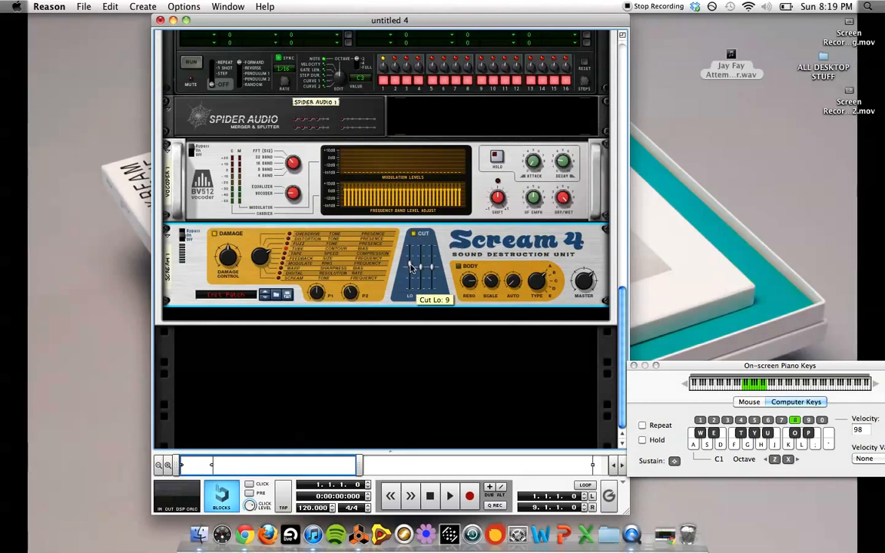
pyautogui.moveTo(410, 266); pyautogui.dragTo(411, 267)
pyautogui.press('Tab')
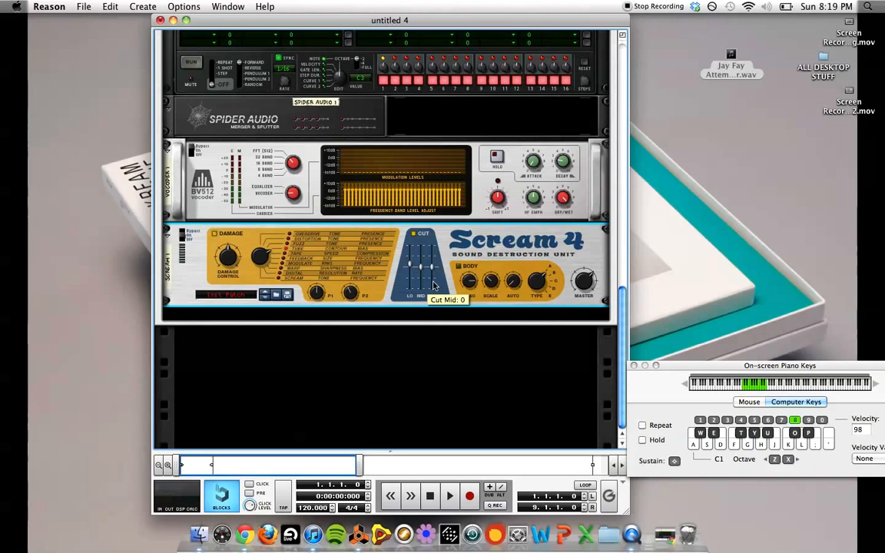
pyautogui.moveTo(421, 269); pyautogui.dragTo(422, 282)
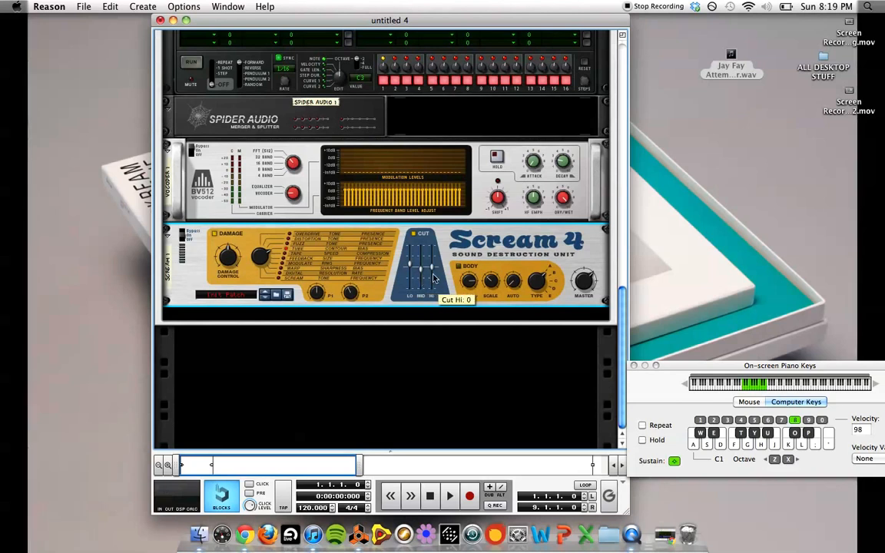
pyautogui.moveTo(433, 265); pyautogui.dragTo(433, 248)
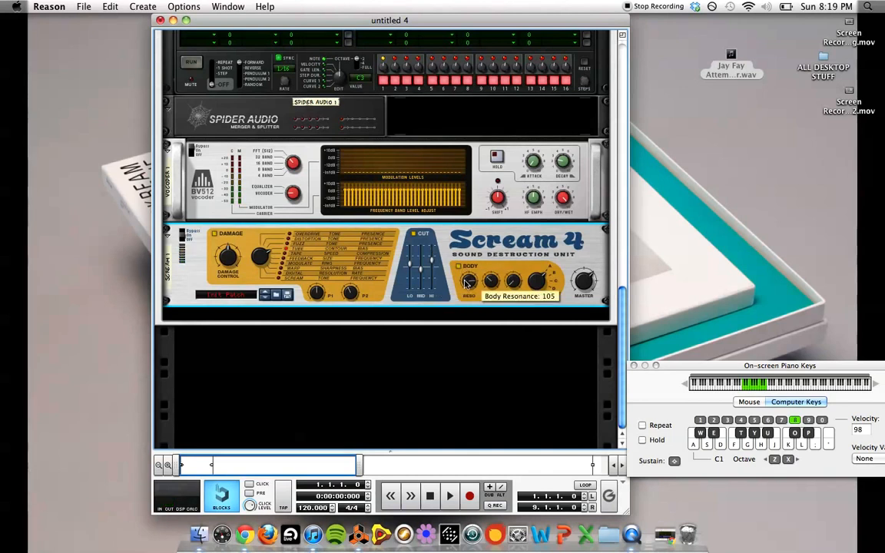
# Lower the Scream 4's Body Resonance, raise its Body Scale, adjust Body Auto and audition the sound.
pyautogui.moveTo(470, 288); pyautogui.dragTo(471, 289)
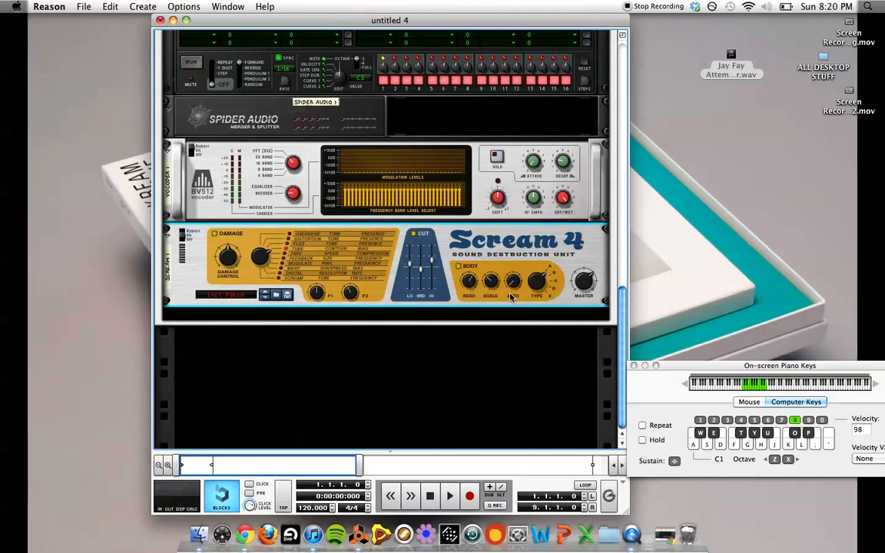
pyautogui.moveTo(491, 288); pyautogui.dragTo(489, 263)
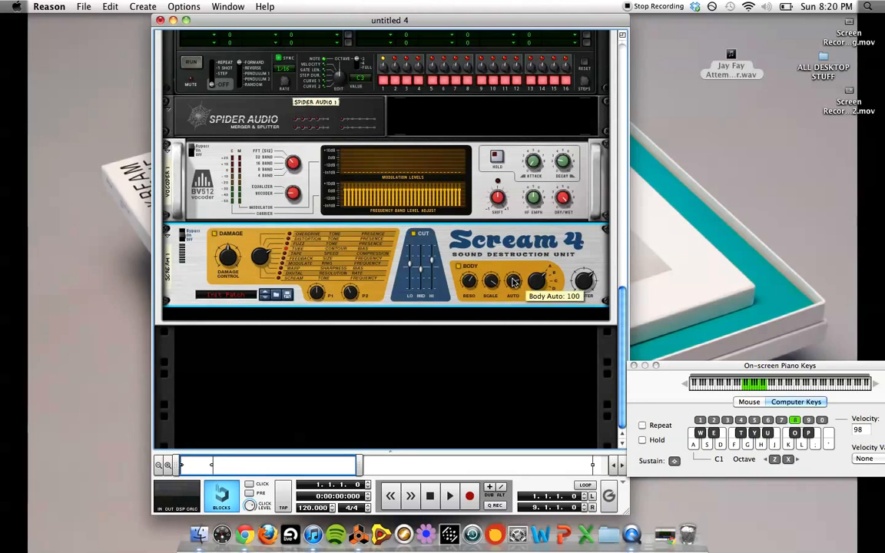
pyautogui.moveTo(513, 282); pyautogui.dragTo(516, 303)
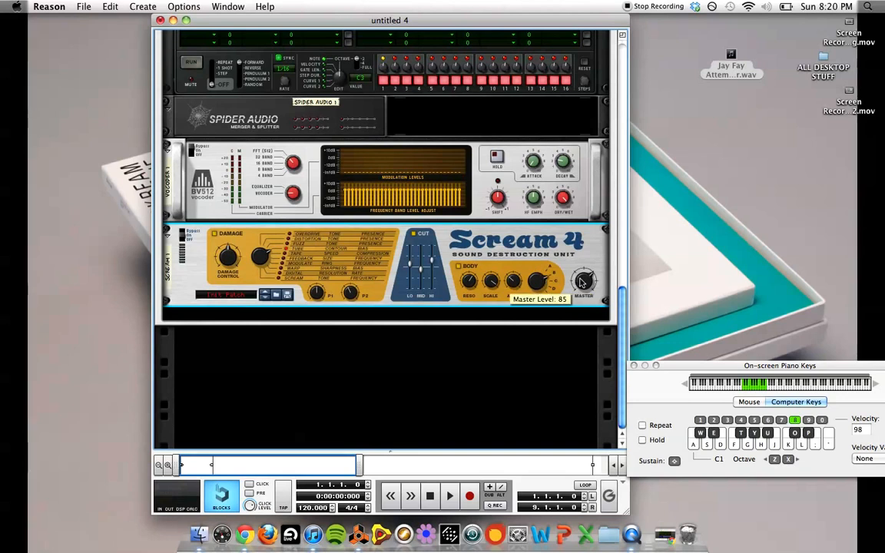
pyautogui.press('g')
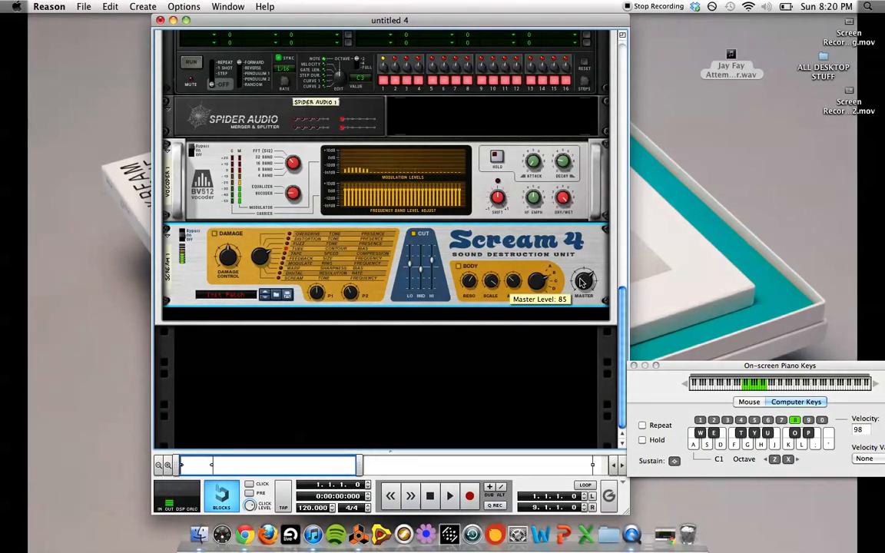
# Add a second BV512 Digital Vocoder after the Scream 4 and draw its frequency band levels into an uneven curve.
pyautogui.rightClick(564, 301)
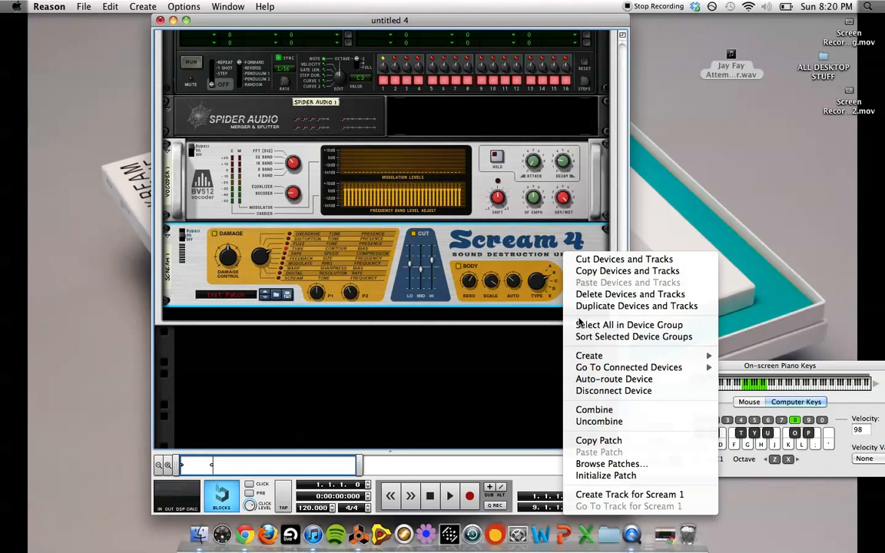
pyautogui.moveTo(595, 356)
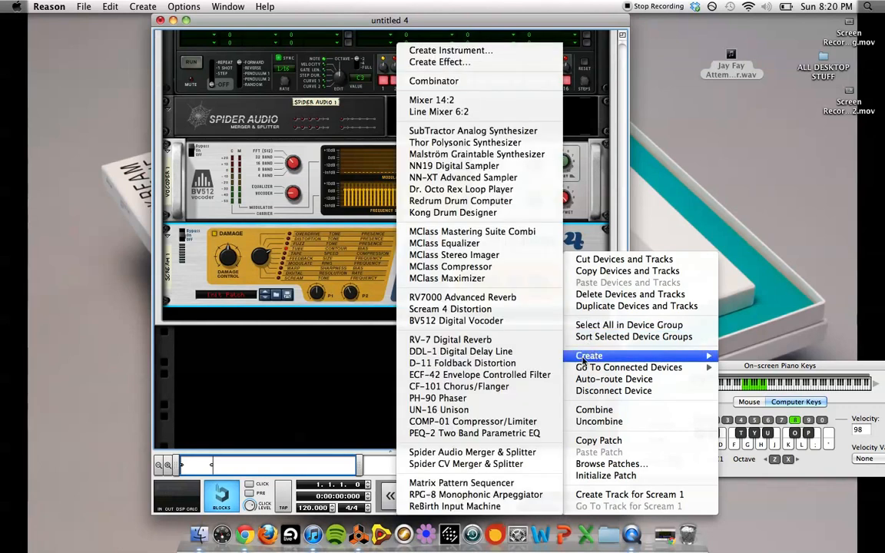
pyautogui.click(499, 321)
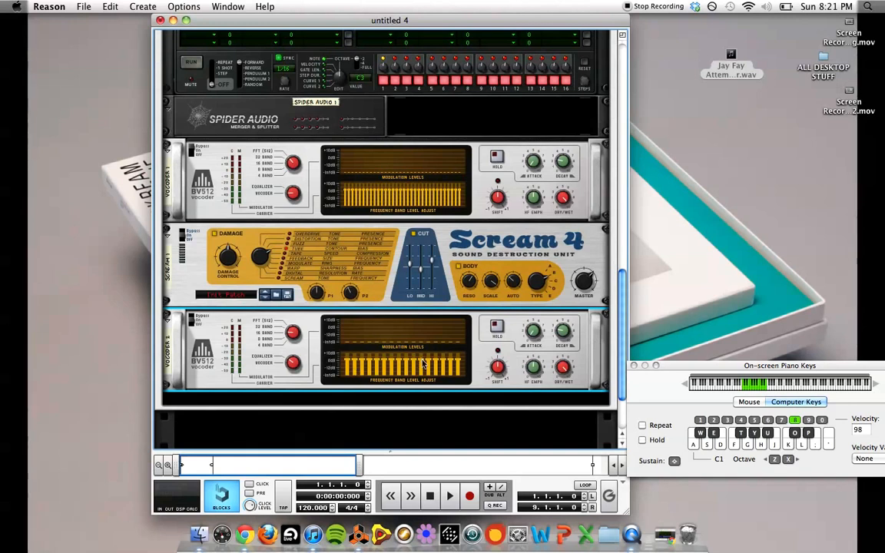
pyautogui.moveTo(447, 361)
pyautogui.mouseDown()
pyautogui.moveTo(384, 364)
pyautogui.moveTo(462, 361)
pyautogui.moveTo(338, 361)
pyautogui.moveTo(445, 363)
pyautogui.mouseUp()
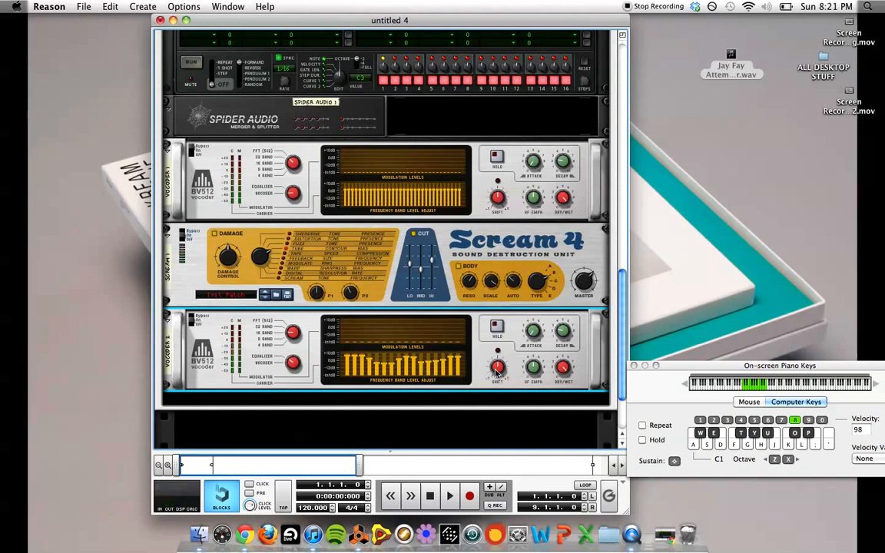
# Raise the second vocoder's Shift and audition the patch in higher and lower octaves, returning the keyboard to C1.
pyautogui.moveTo(497, 373); pyautogui.dragTo(498, 369)
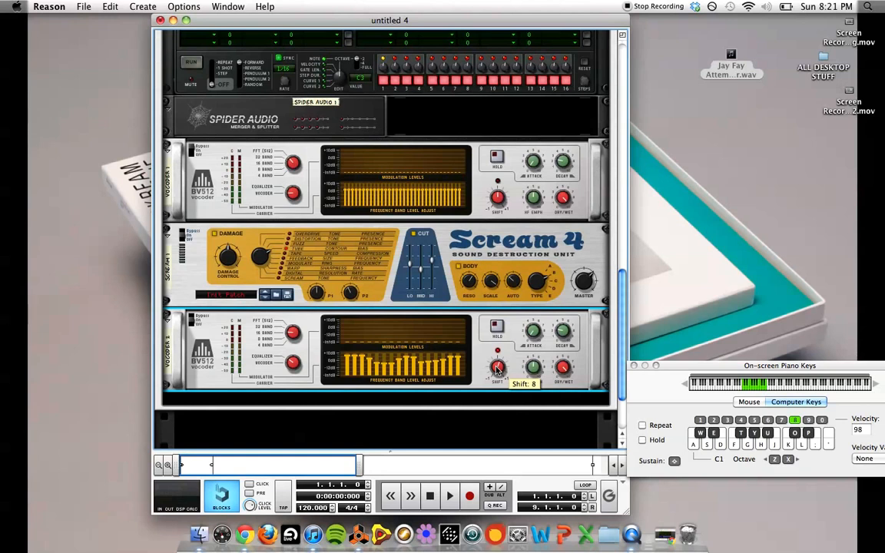
pyautogui.moveTo(498, 370); pyautogui.dragTo(496, 368)
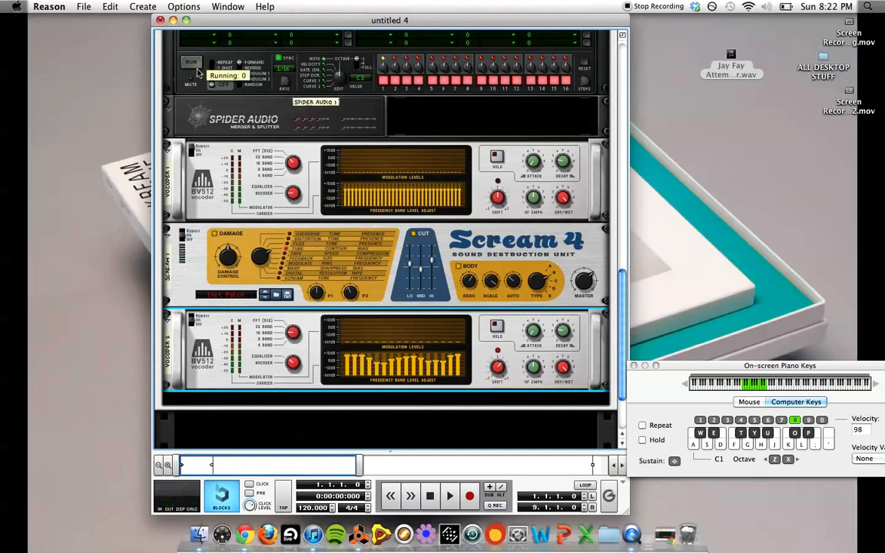
pyautogui.moveTo(233, 20); pyautogui.dragTo(305, 20)
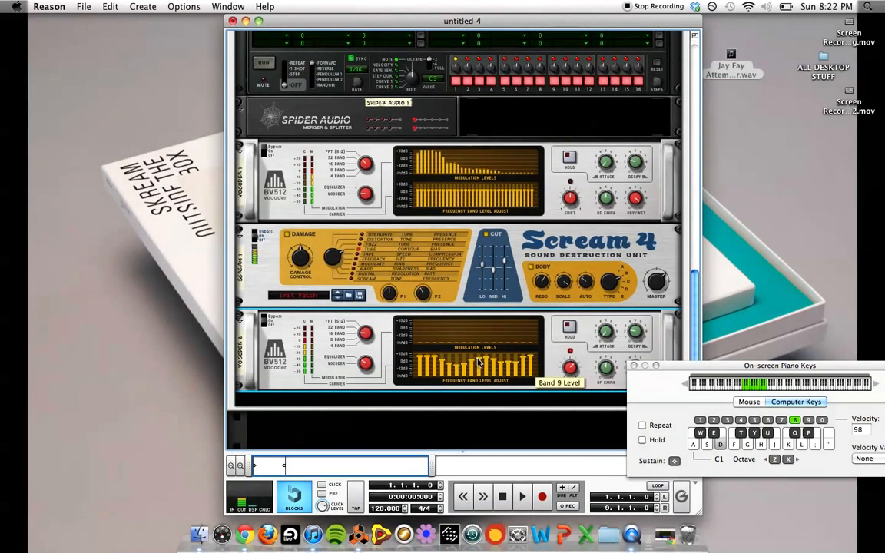
pyautogui.press('x')
pyautogui.press('x')
pyautogui.press('d')
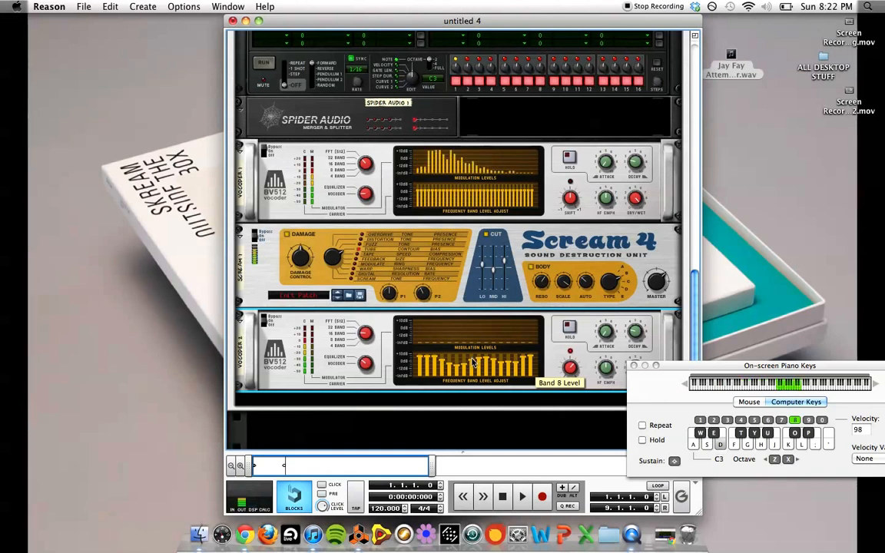
pyautogui.press('z')
pyautogui.press('z')
pyautogui.press('z')
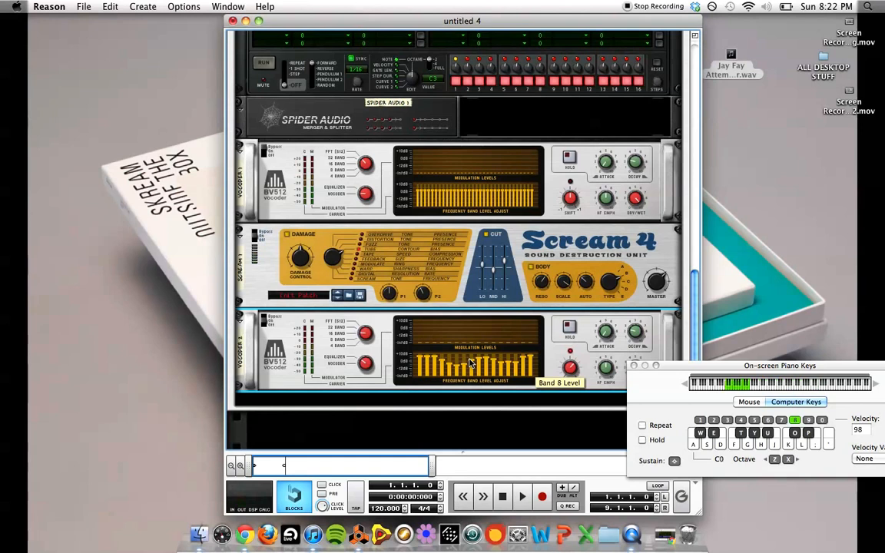
pyautogui.press('x')
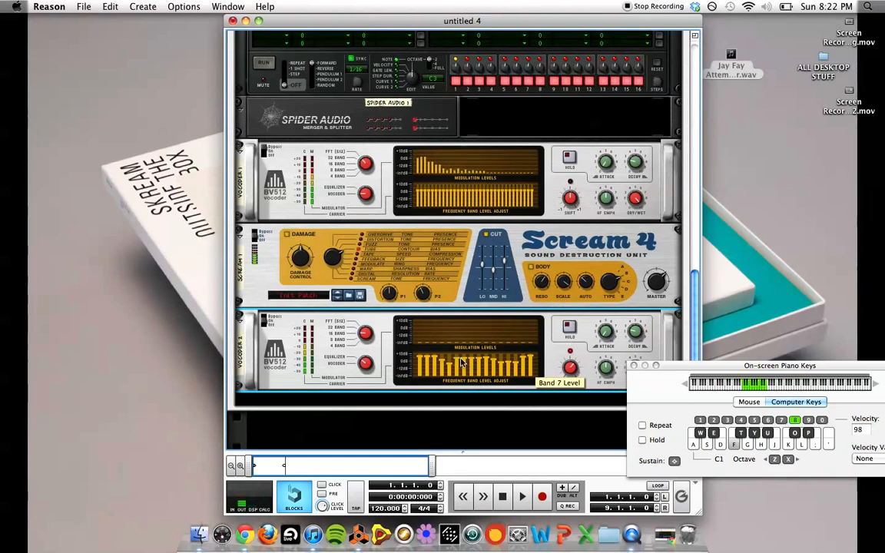
# Redraw the second vocoder's lower and middle frequency band levels and audition the sound.
pyautogui.moveTo(470, 361)
pyautogui.mouseDown()
pyautogui.moveTo(483, 358)
pyautogui.moveTo(473, 358)
pyautogui.mouseUp()
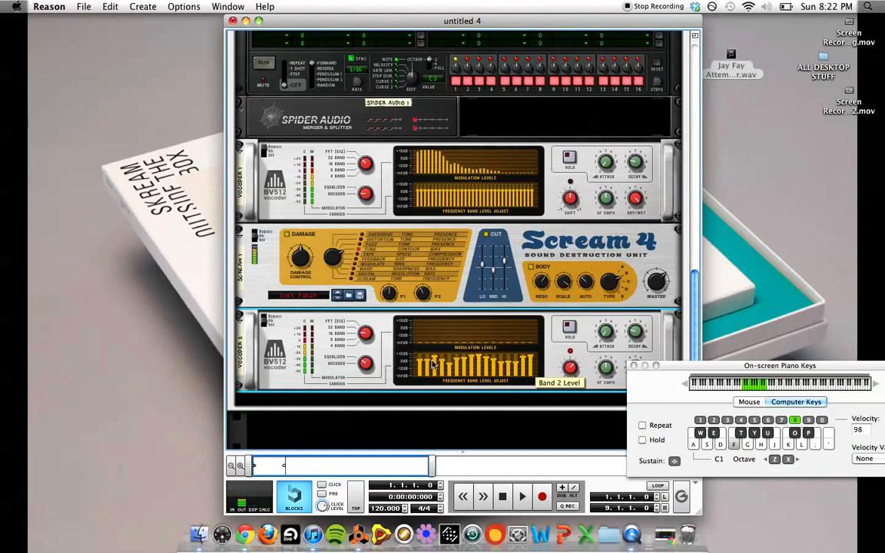
pyautogui.moveTo(437, 364)
pyautogui.mouseDown()
pyautogui.moveTo(421, 359)
pyautogui.moveTo(439, 365)
pyautogui.mouseUp()
pyautogui.press('d')
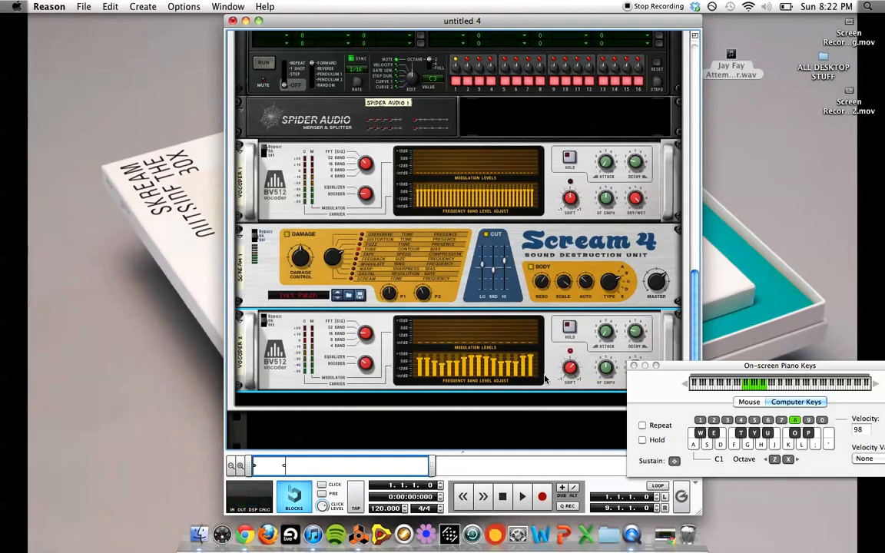
# Add an MClass Equalizer after the second vocoder, with its Lo Cut and Param 1 bands enabled.
pyautogui.scroll(-3, 547, 377)
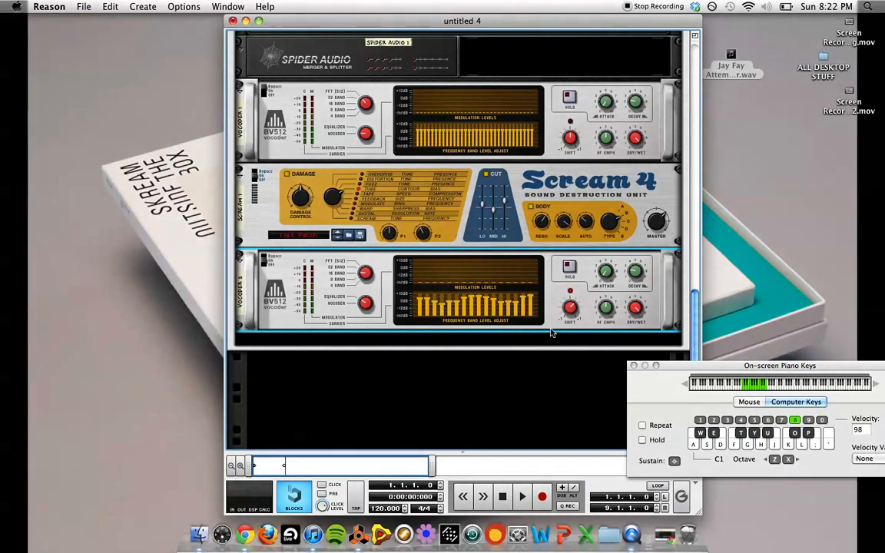
pyautogui.rightClick(551, 328)
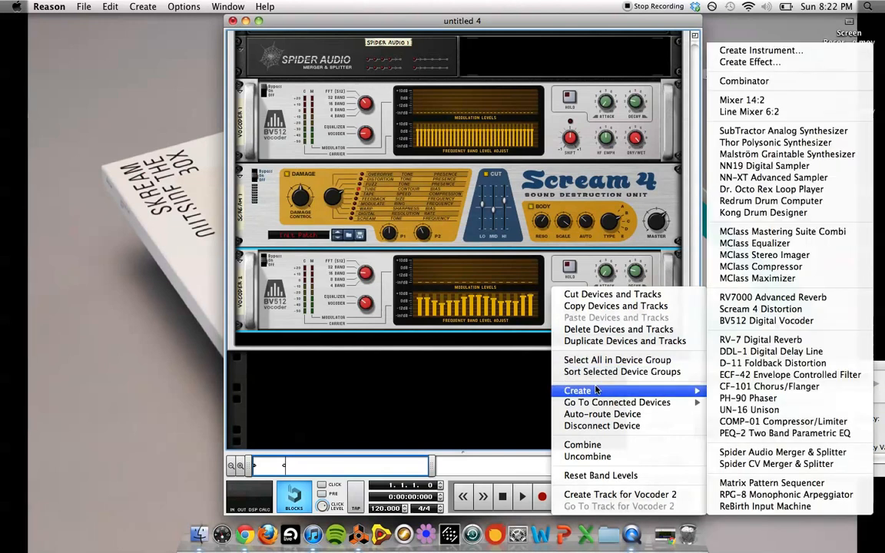
pyautogui.moveTo(676, 391)
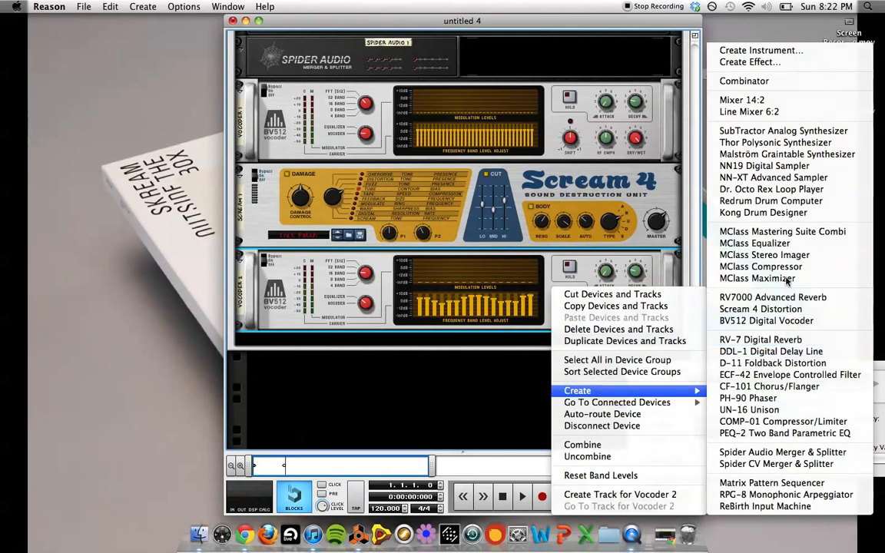
pyautogui.click(784, 244)
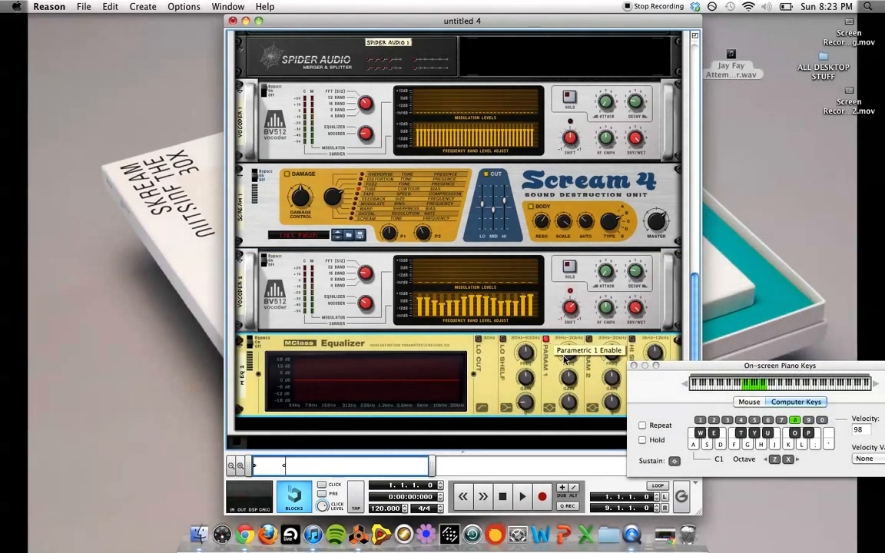
pyautogui.click(502, 341)
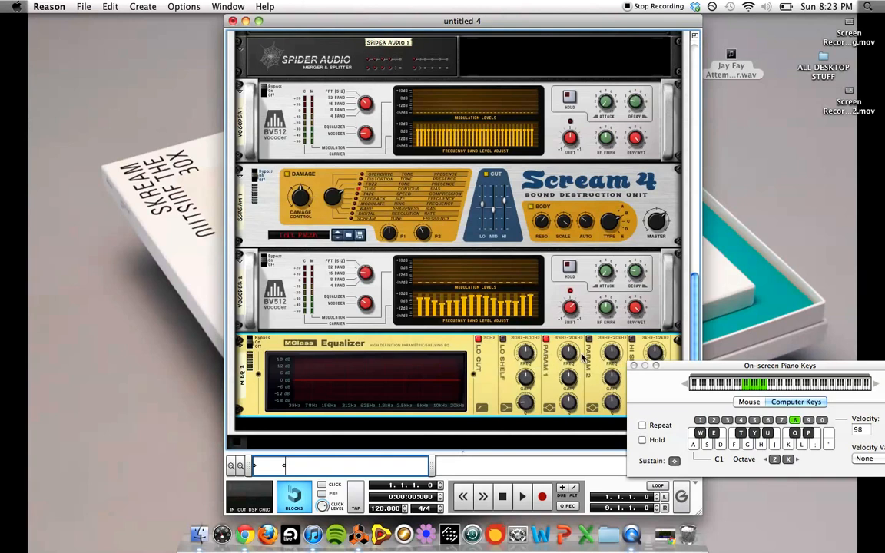
# Set the MClass Equalizer's Param 1 band to about 58 Hz with -1.1 dB gain and a high Q, auditioning the sound.
pyautogui.moveTo(571, 354); pyautogui.dragTo(578, 374)
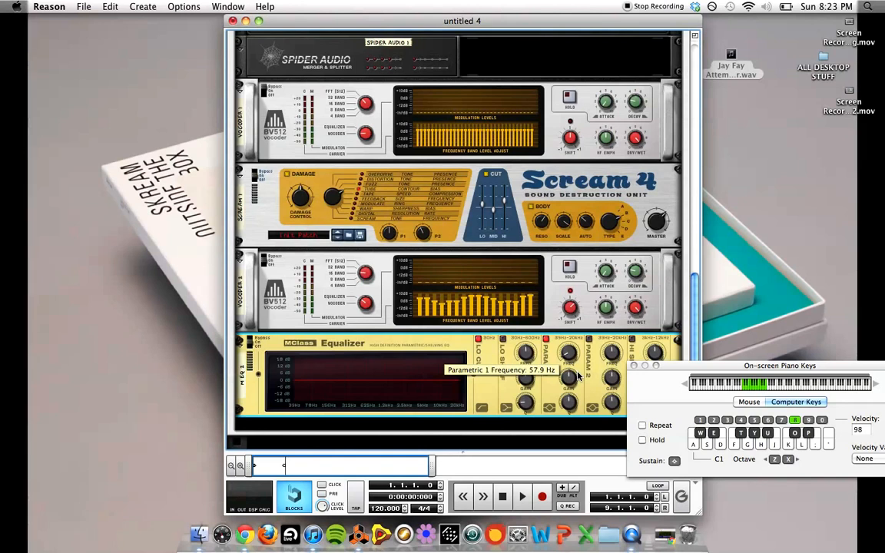
pyautogui.moveTo(577, 374); pyautogui.dragTo(574, 367)
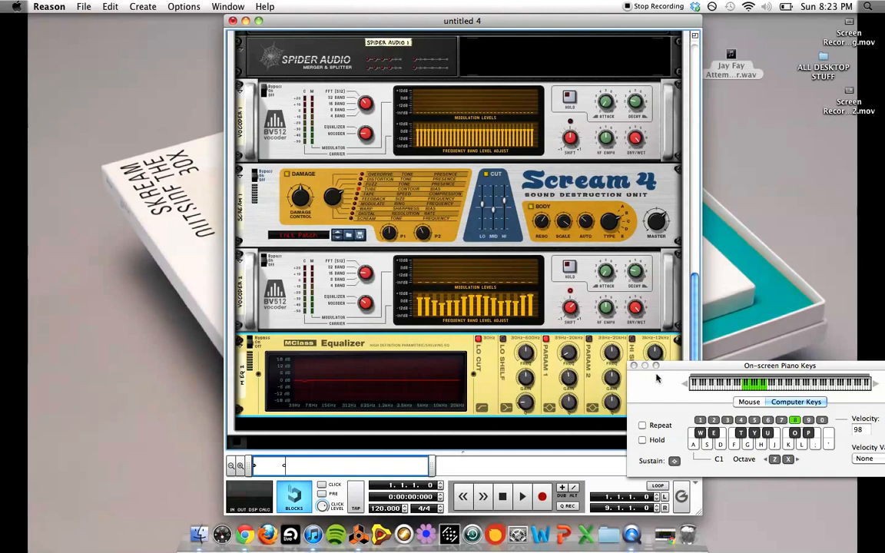
pyautogui.moveTo(667, 366); pyautogui.dragTo(722, 361)
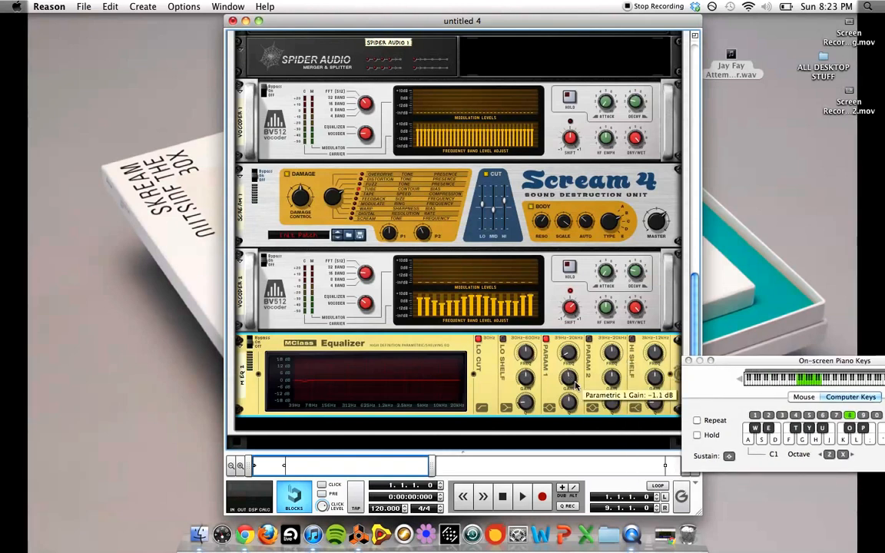
pyautogui.moveTo(574, 384); pyautogui.dragTo(575, 384)
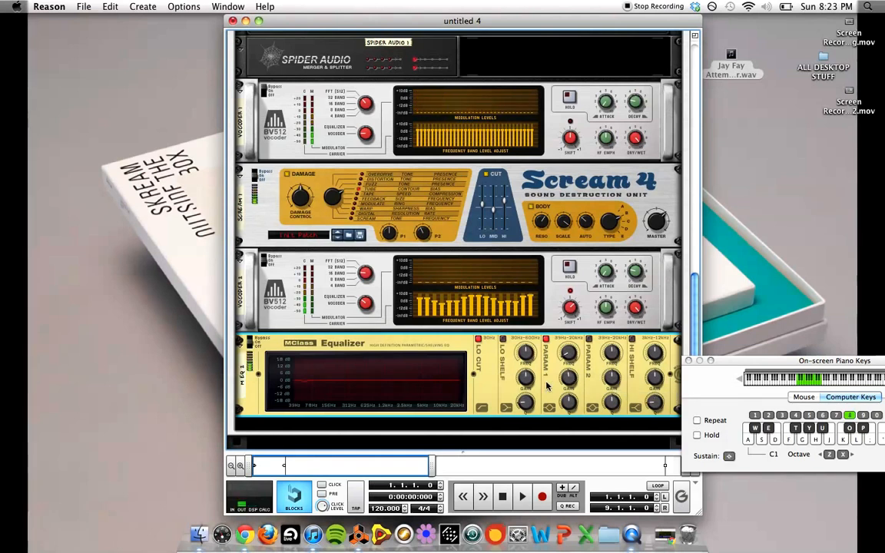
pyautogui.moveTo(571, 405)
pyautogui.moveTo(571, 405); pyautogui.dragTo(567, 399)
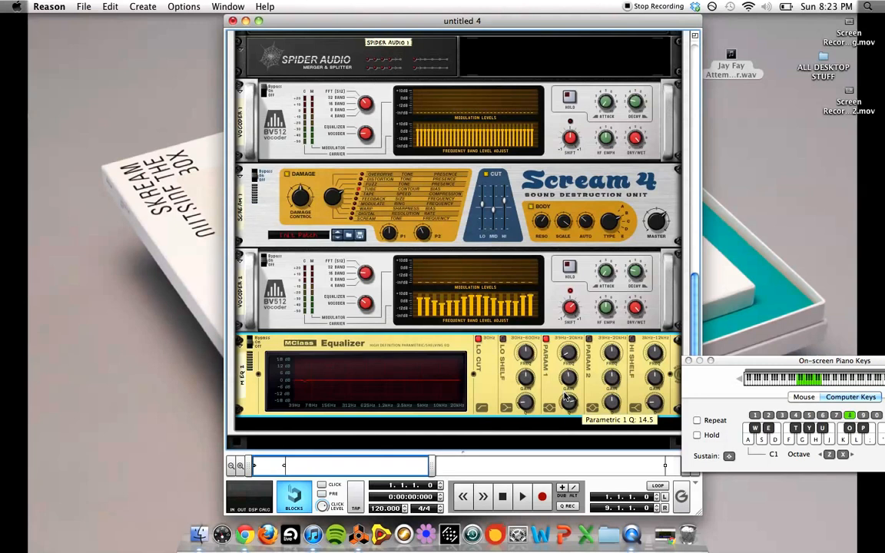
pyautogui.moveTo(564, 389); pyautogui.dragTo(564, 389)
pyautogui.press('d')
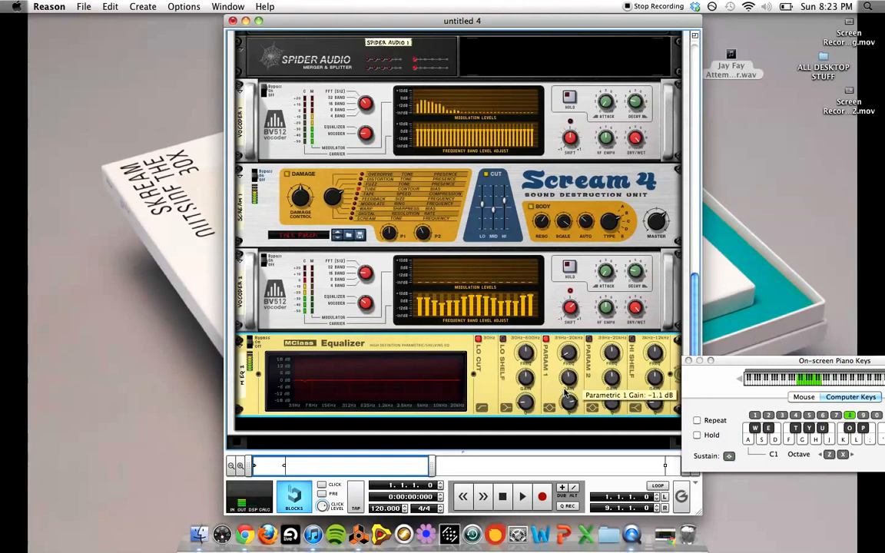
pyautogui.press('d')
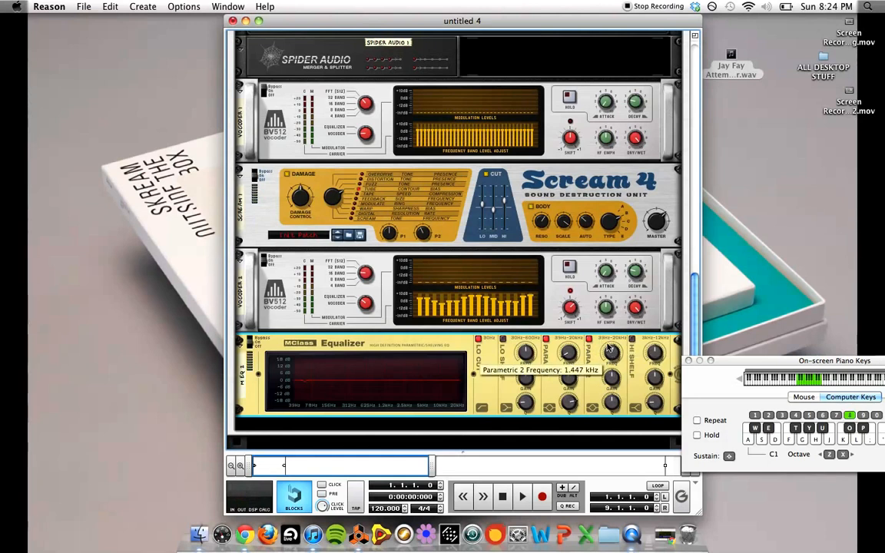
# On the MClass Equalizer's Param 2 band, raise the frequency, boost the gain and set Q to about 1.9.
pyautogui.moveTo(610, 350); pyautogui.dragTo(608, 344)
pyautogui.moveTo(615, 336); pyautogui.dragTo(629, 335)
pyautogui.press('d')
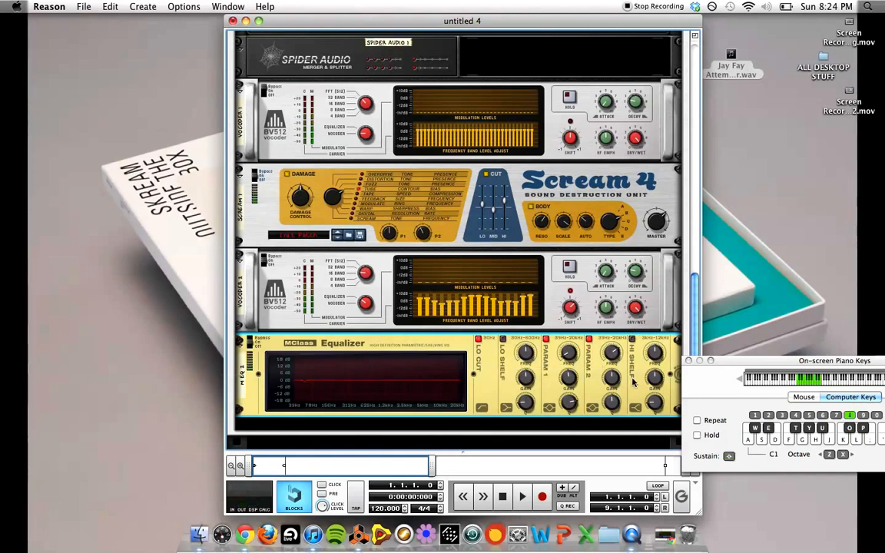
pyautogui.moveTo(610, 376); pyautogui.dragTo(612, 403)
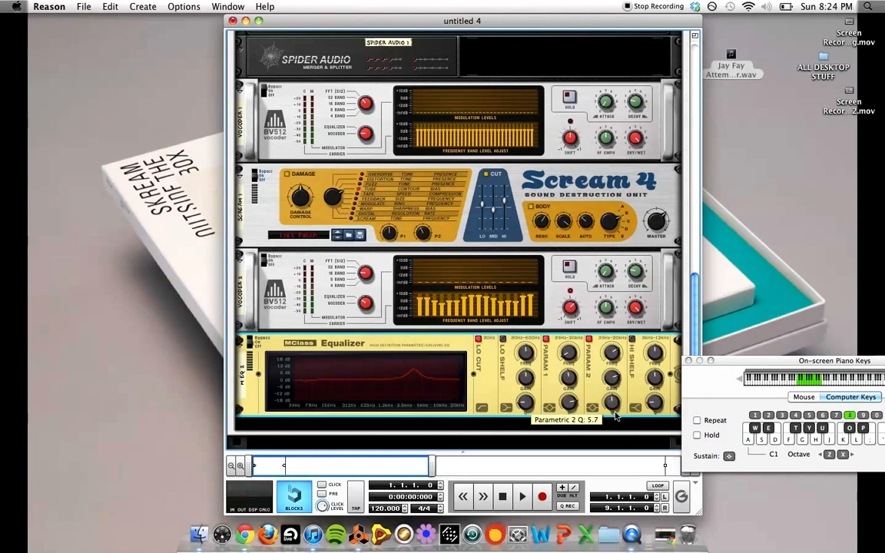
pyautogui.moveTo(609, 403); pyautogui.dragTo(611, 415)
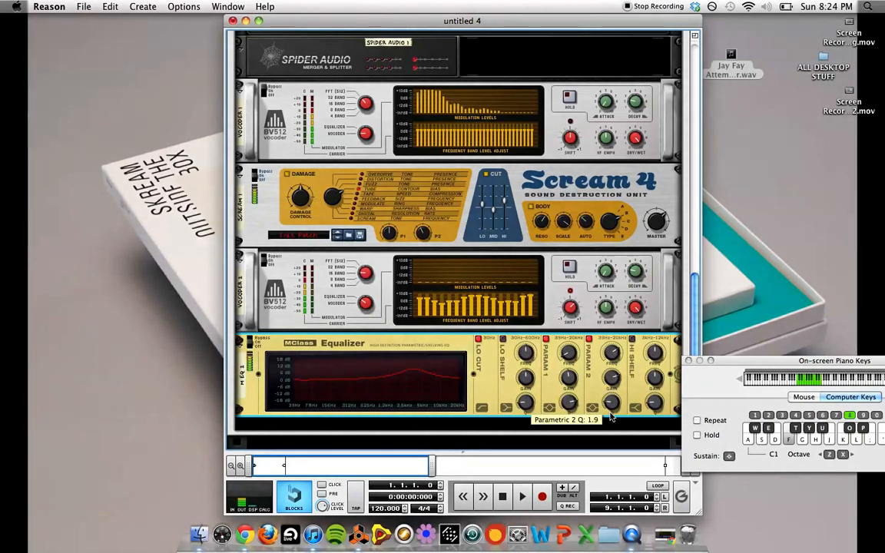
# Add a second MClass Equalizer after the first, enable its Lo Shelf and boost the shelf gain.
pyautogui.rightClick(494, 422)
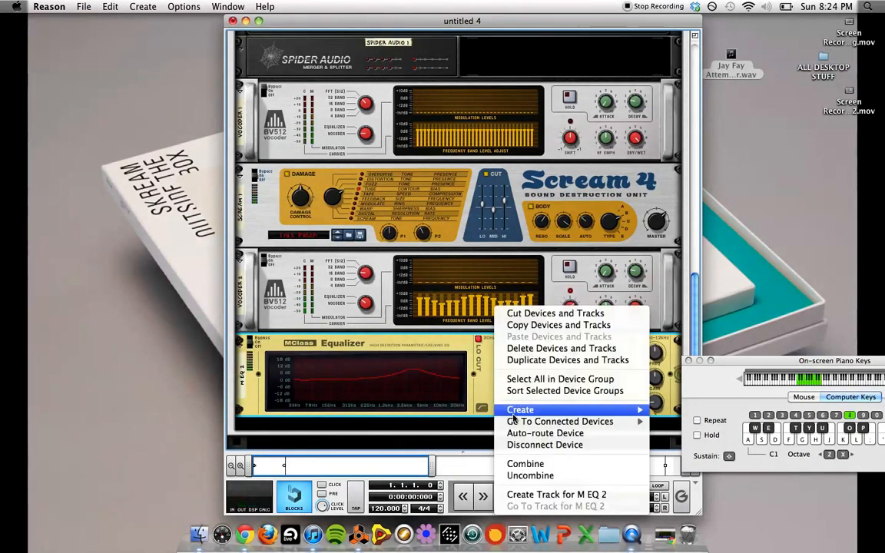
pyautogui.moveTo(553, 409)
pyautogui.click(697, 243)
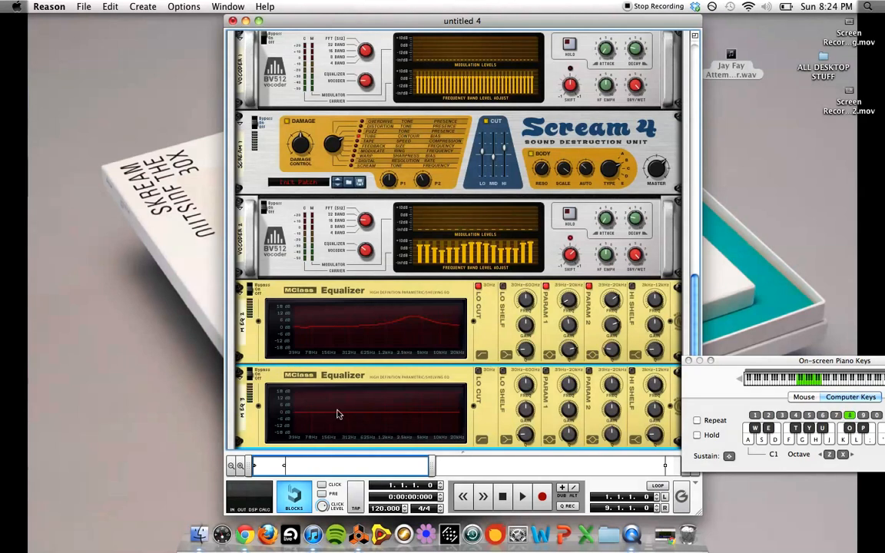
pyautogui.click(503, 370)
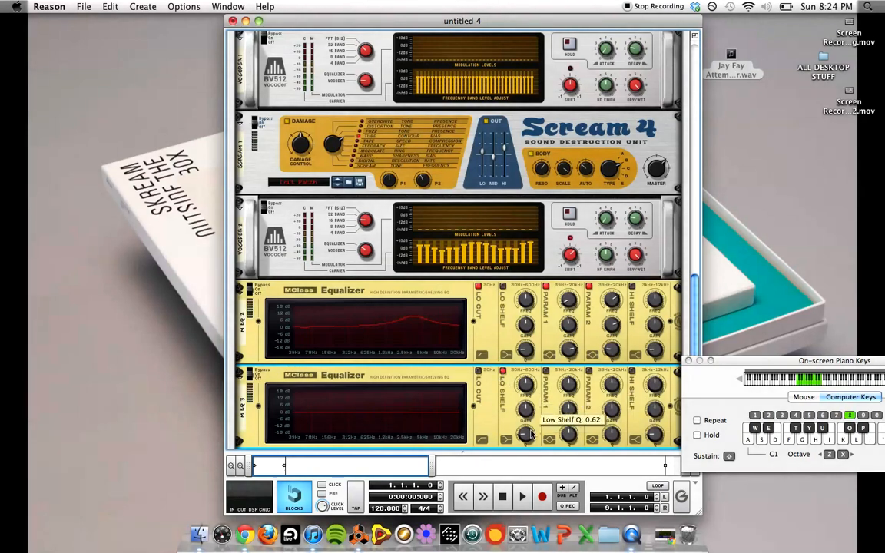
pyautogui.moveTo(526, 411); pyautogui.dragTo(526, 413)
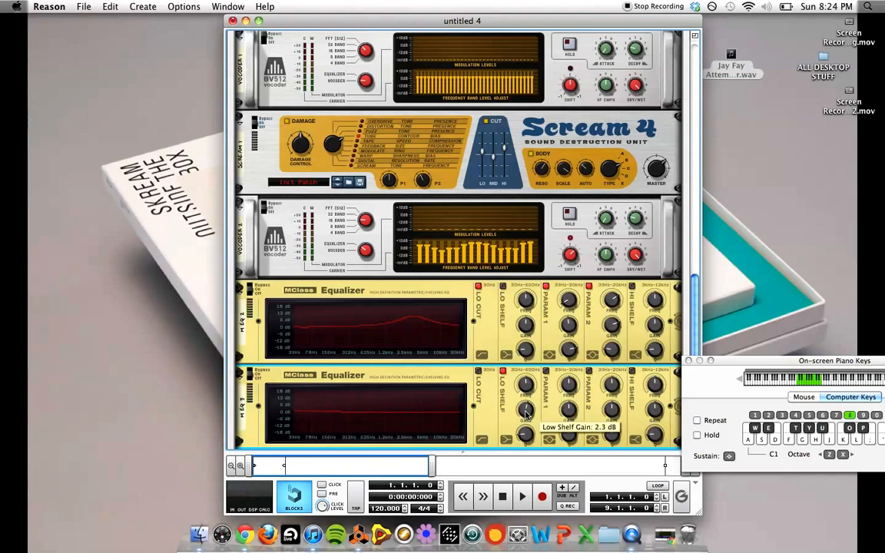
# Enable Param 1 on the second MClass Equalizer, lower its frequency slightly, boost its gain and raise its Q.
pyautogui.scroll(-3, 526, 411)
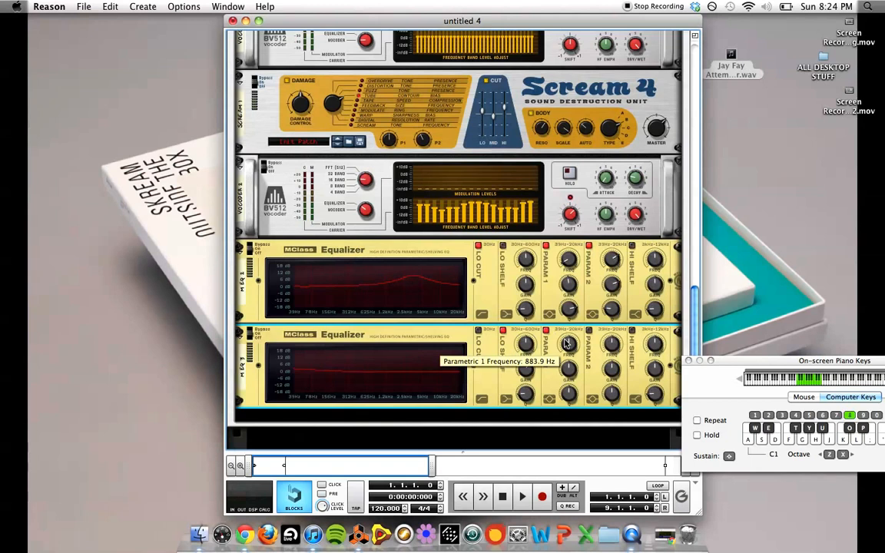
pyautogui.moveTo(564, 344); pyautogui.dragTo(565, 344)
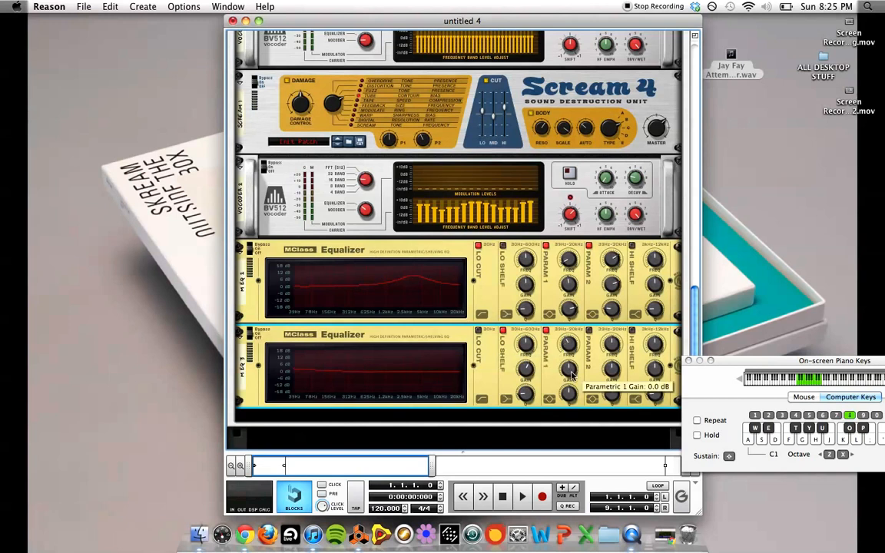
pyautogui.moveTo(570, 374); pyautogui.dragTo(570, 371)
pyautogui.moveTo(571, 369); pyautogui.dragTo(570, 369)
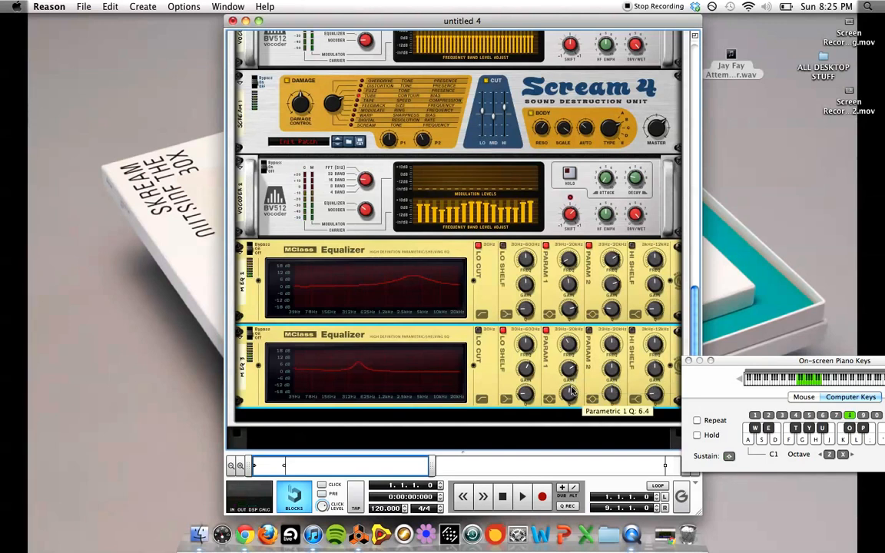
pyautogui.moveTo(570, 381); pyautogui.dragTo(571, 380)
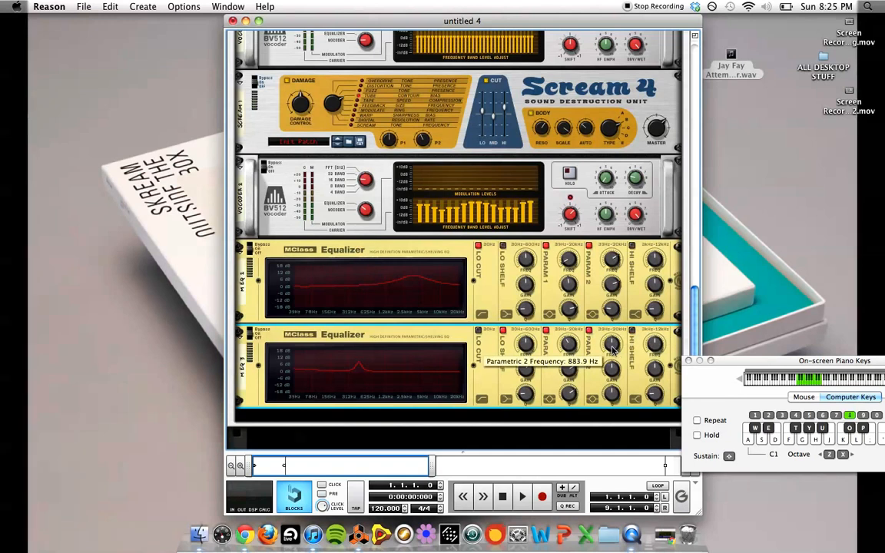
# On the second MClass Equalizer's Param 2 band, raise the frequency toward the top of its range and boost the gain.
pyautogui.moveTo(612, 349); pyautogui.dragTo(609, 330)
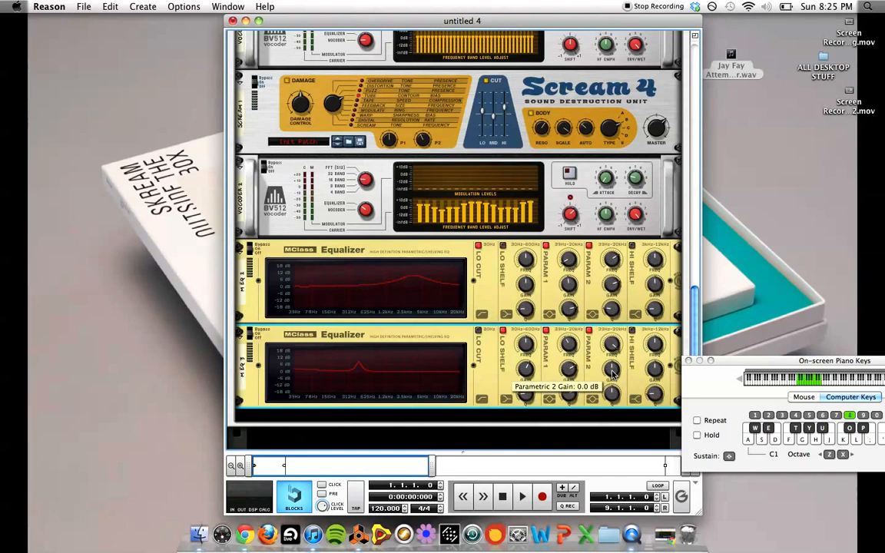
pyautogui.moveTo(612, 372); pyautogui.dragTo(613, 401)
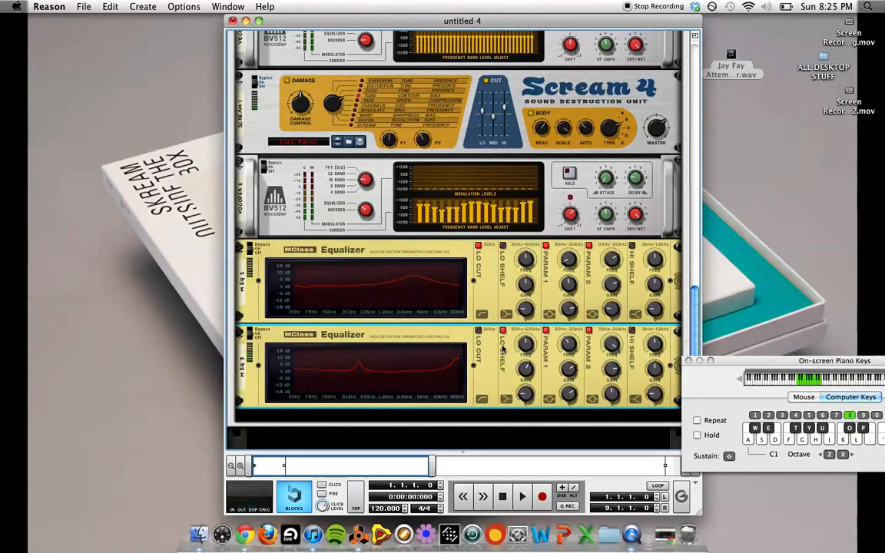
# Add a third MClass Equalizer after the second, enable its Lo Shelf, boost the shelf gain slightly and fine-tune its Q.
pyautogui.rightClick(495, 387)
pyautogui.moveTo(583, 411)
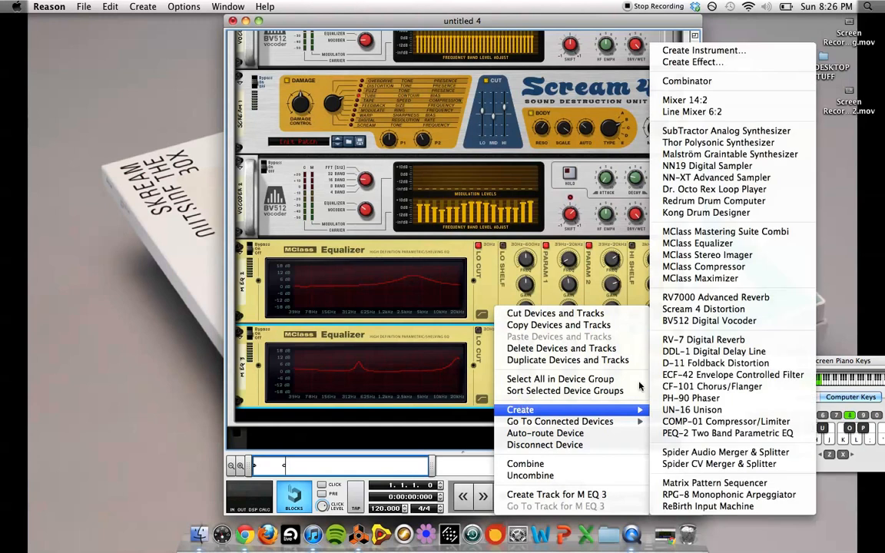
pyautogui.click(739, 245)
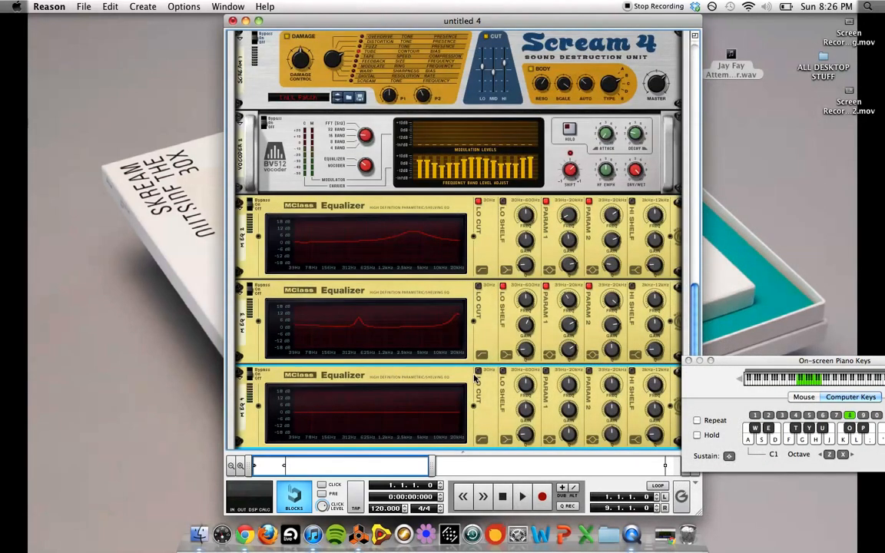
pyautogui.click(503, 372)
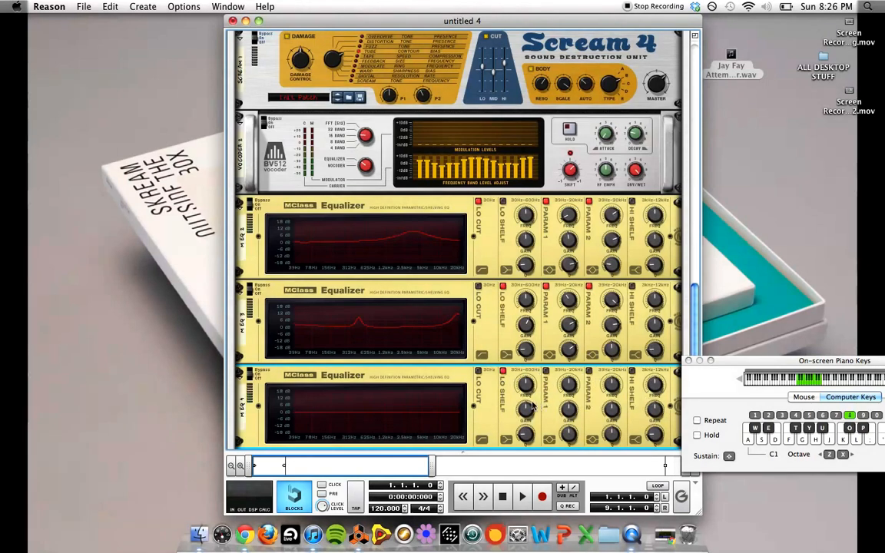
pyautogui.moveTo(527, 407); pyautogui.dragTo(529, 405)
pyautogui.press('shift')
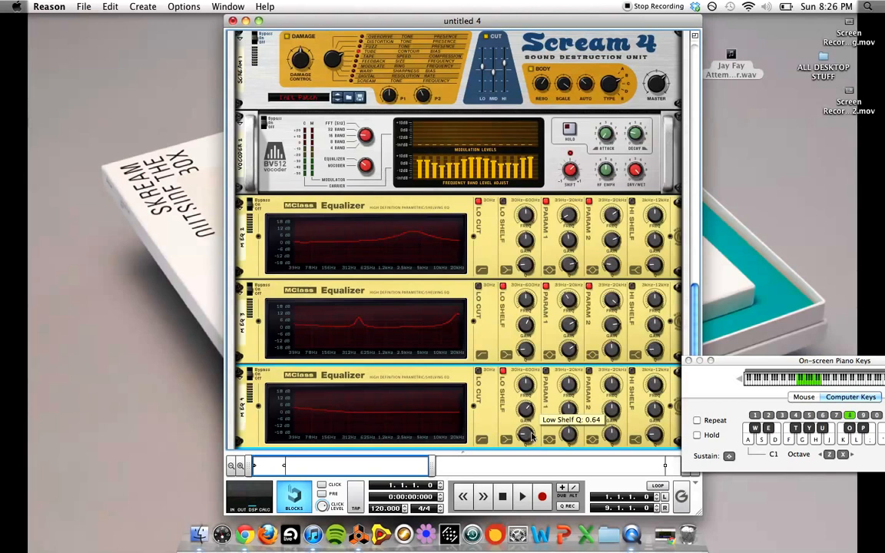
pyautogui.moveTo(528, 438); pyautogui.dragTo(528, 438)
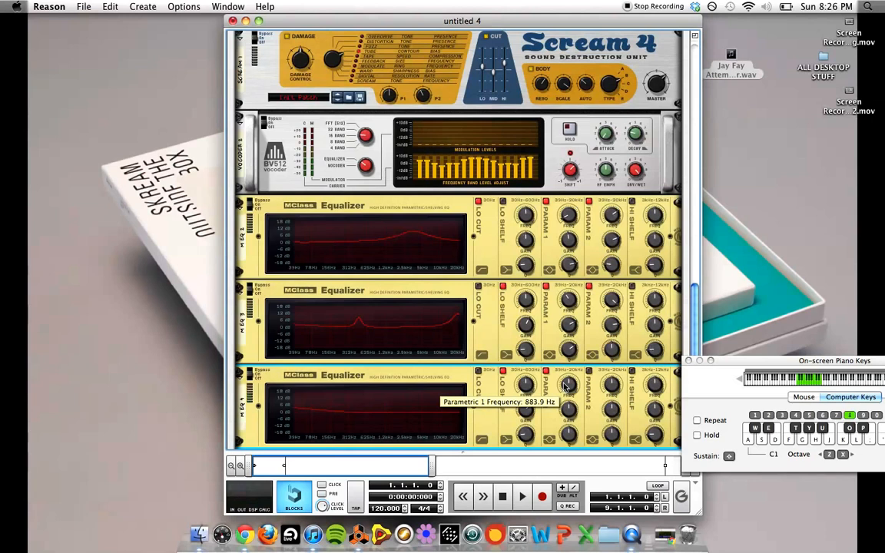
# On the third MClass Equalizer's Param 1 band, lower the frequency, boost the gain slightly and raise the Q, auditioning the sound.
pyautogui.moveTo(566, 385); pyautogui.dragTo(565, 391)
pyautogui.moveTo(565, 392); pyautogui.dragTo(566, 403)
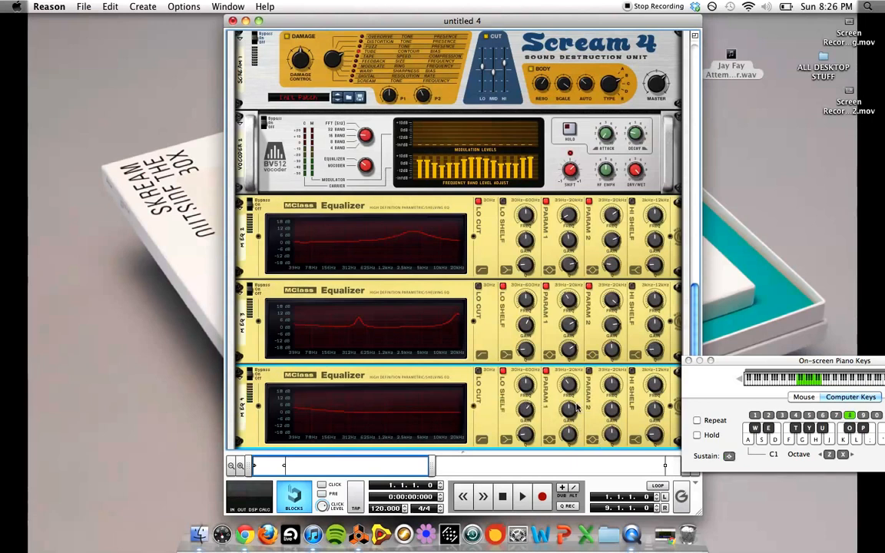
pyautogui.moveTo(572, 409)
pyautogui.moveTo(571, 409); pyautogui.dragTo(571, 408)
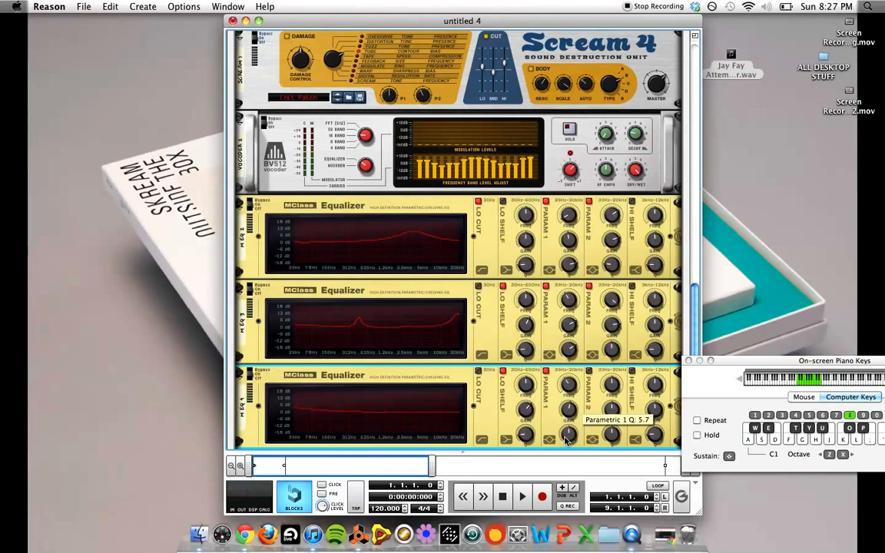
pyautogui.moveTo(566, 438); pyautogui.dragTo(565, 443)
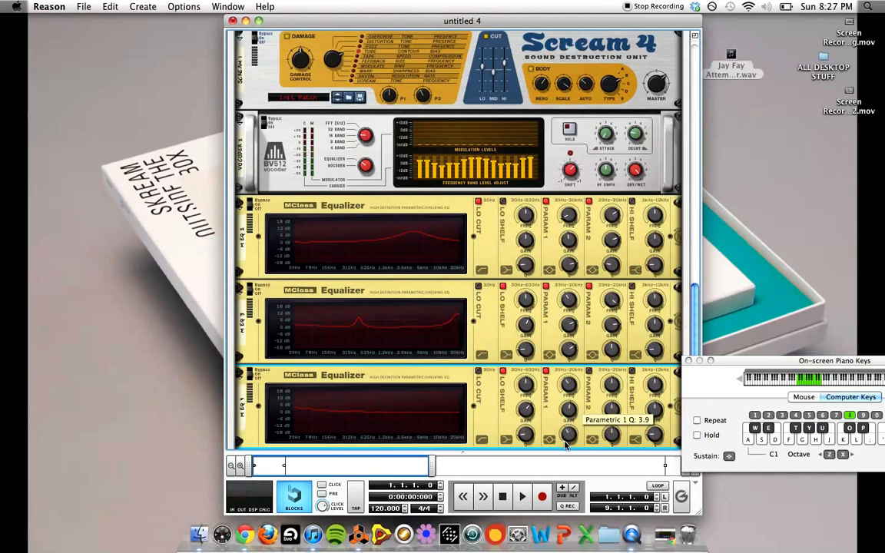
pyautogui.moveTo(566, 444); pyautogui.dragTo(562, 424)
pyautogui.press('d')
pyautogui.press('shift')
pyautogui.press('d')
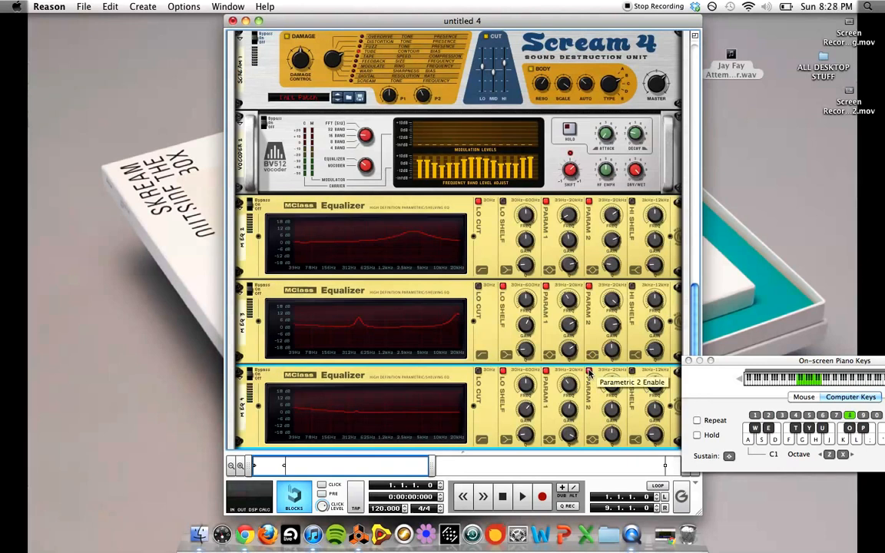
# On the third MClass Equalizer's Param 2 band, raise the frequency past 4 kHz, boost the gain and lower the Q.
pyautogui.moveTo(615, 385); pyautogui.dragTo(615, 393)
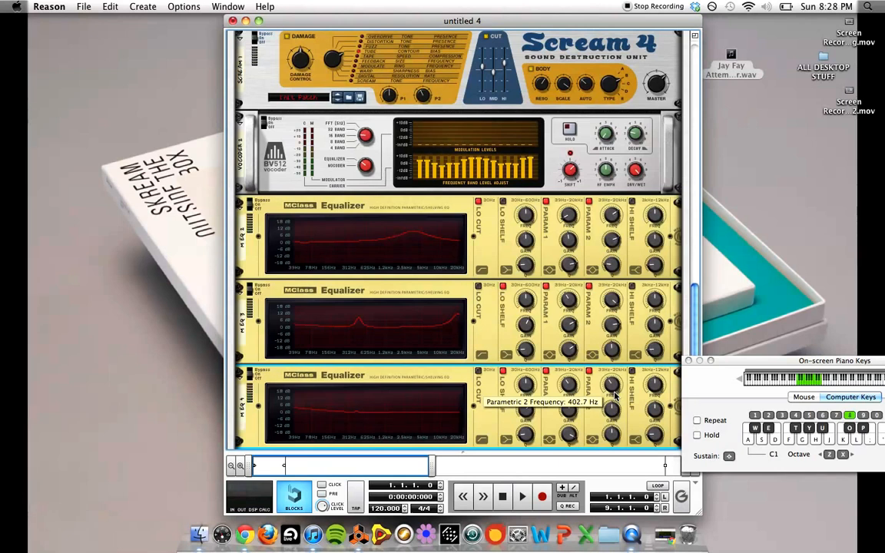
pyautogui.moveTo(615, 396); pyautogui.dragTo(610, 381)
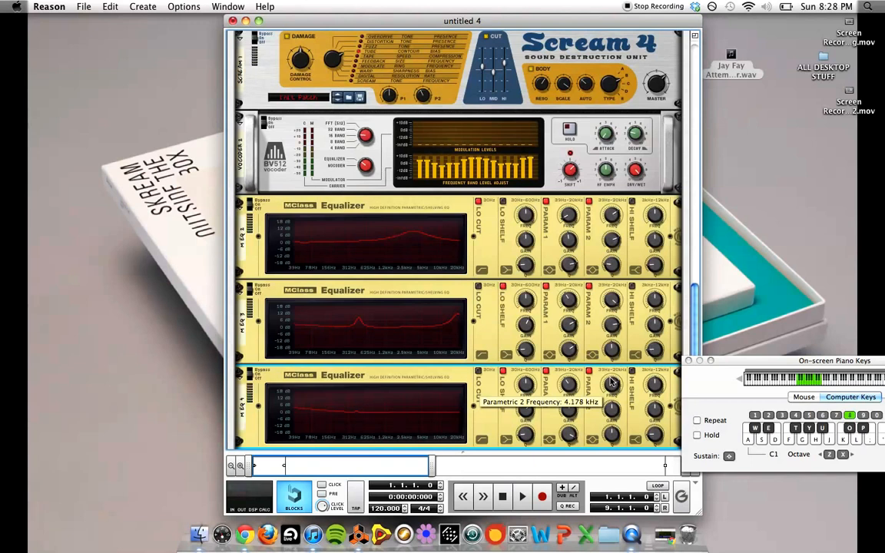
pyautogui.moveTo(612, 377); pyautogui.dragTo(611, 377)
pyautogui.moveTo(612, 418); pyautogui.dragTo(607, 456)
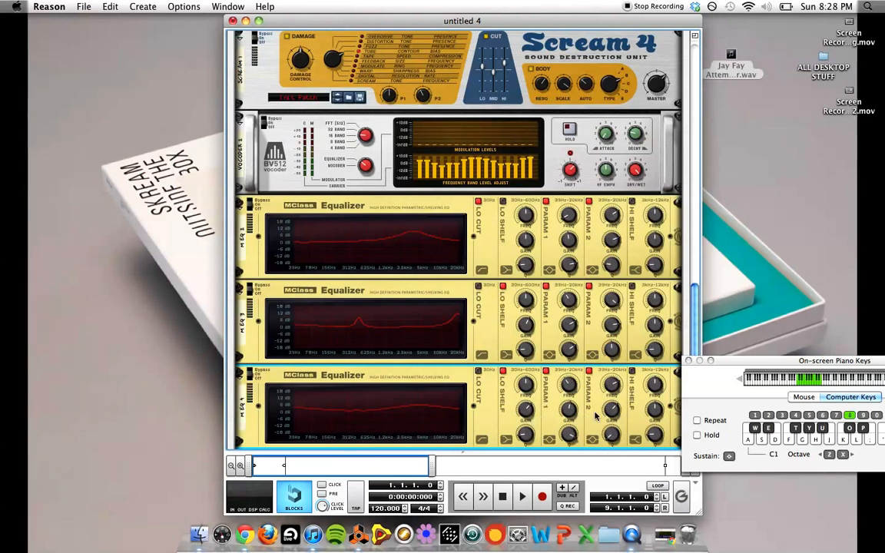
# On the third MClass Equalizer's Hi Shelf, boost the gain slightly and set the Q to 1.21.
pyautogui.scroll(-3, 538, 376)
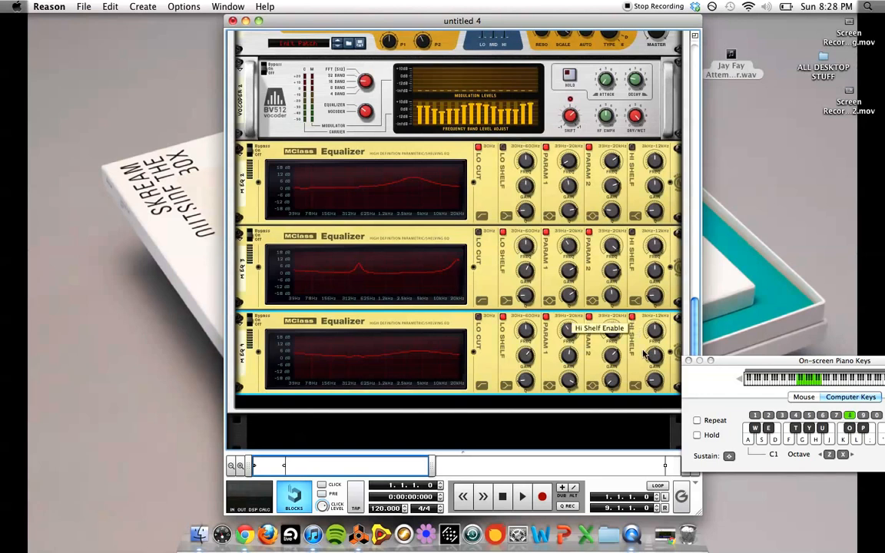
pyautogui.moveTo(652, 358); pyautogui.dragTo(652, 355)
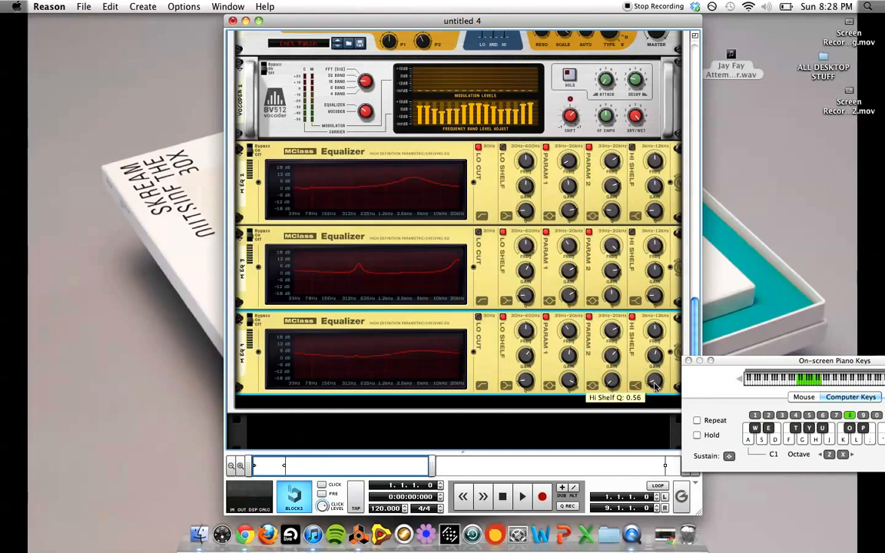
pyautogui.moveTo(653, 381); pyautogui.dragTo(653, 378)
pyautogui.moveTo(652, 378); pyautogui.dragTo(653, 364)
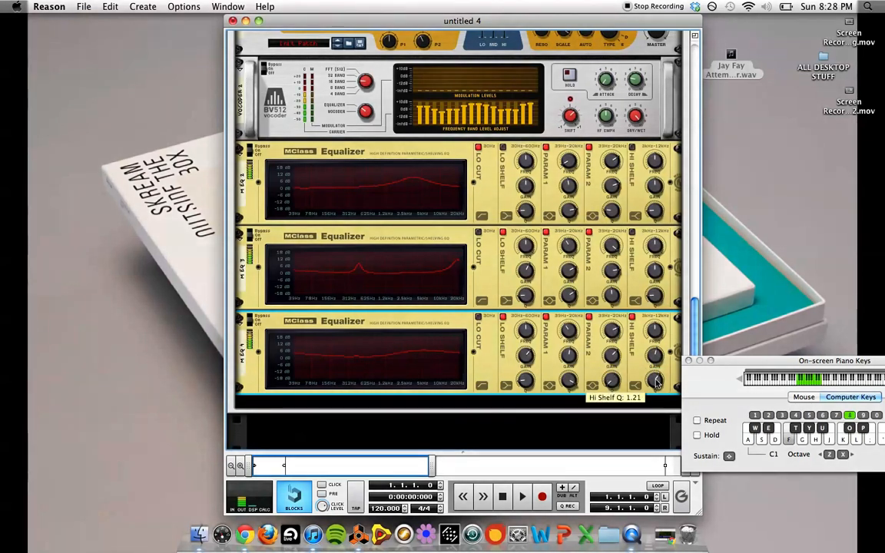
# Add an MClass Compressor after the third equalizer and set its input gain to 5.2 dB.
pyautogui.rightClick(485, 444)
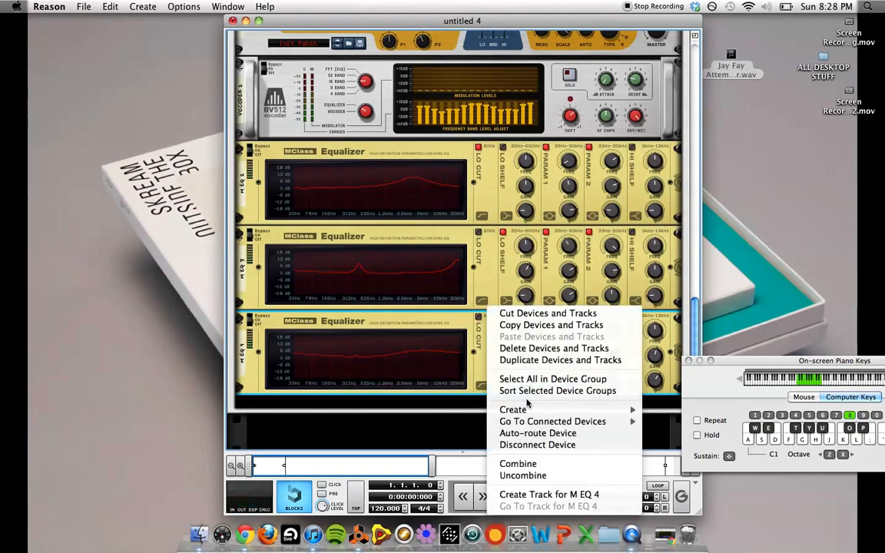
pyautogui.moveTo(530, 410)
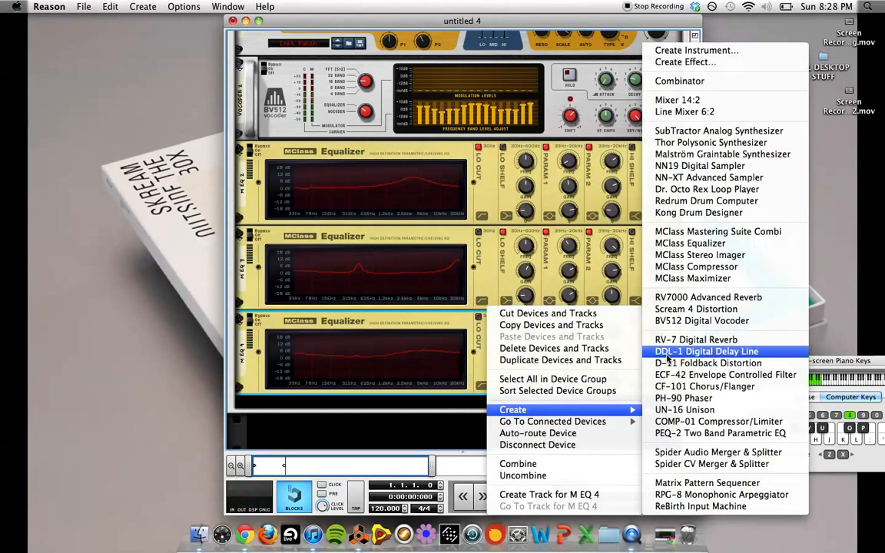
pyautogui.click(705, 266)
pyautogui.scroll(-3, 336, 430)
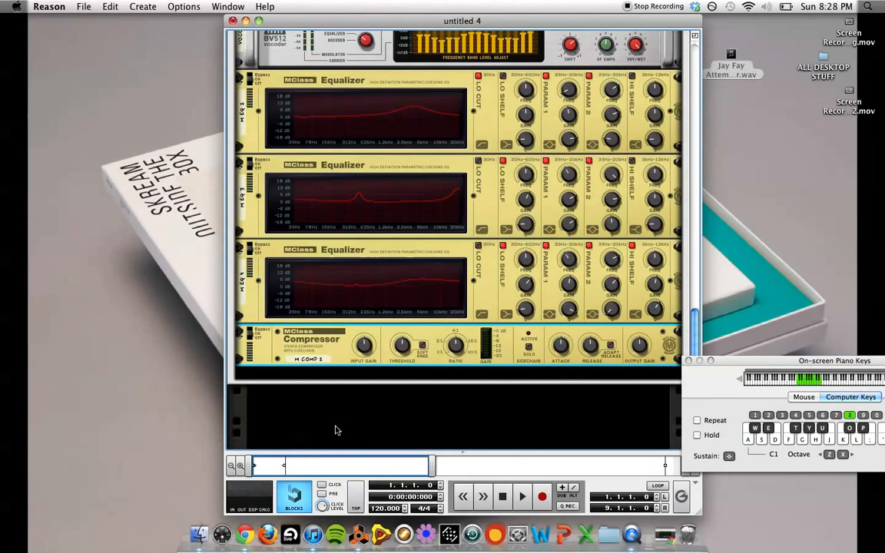
pyautogui.moveTo(366, 352); pyautogui.dragTo(361, 347)
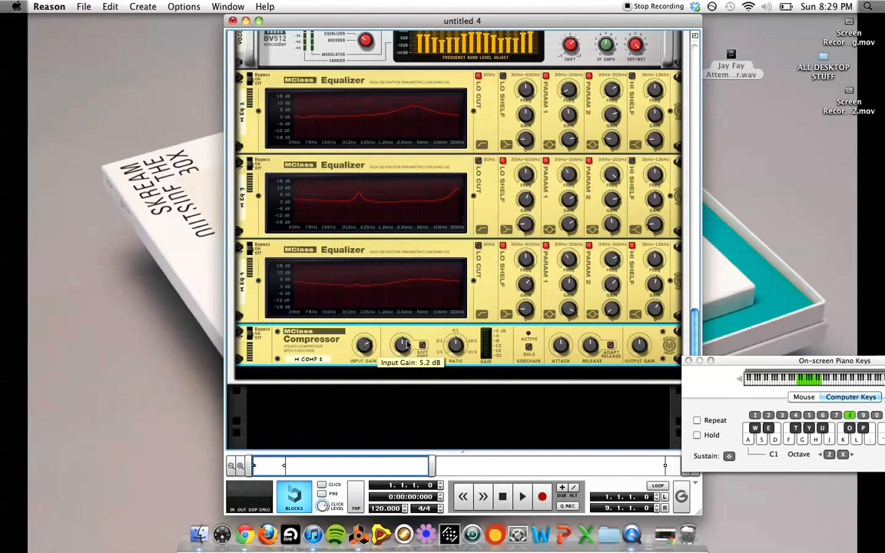
# Raise the MClass Compressor's threshold and lower its ratio slightly.
pyautogui.moveTo(406, 352)
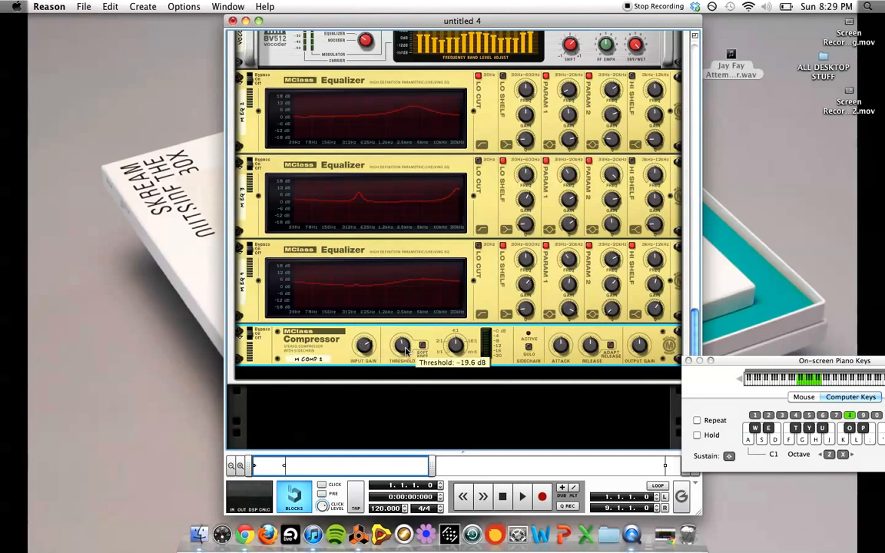
pyautogui.scroll(-6, 405, 351)
pyautogui.scroll(15, 407, 355)
pyautogui.moveTo(456, 348)
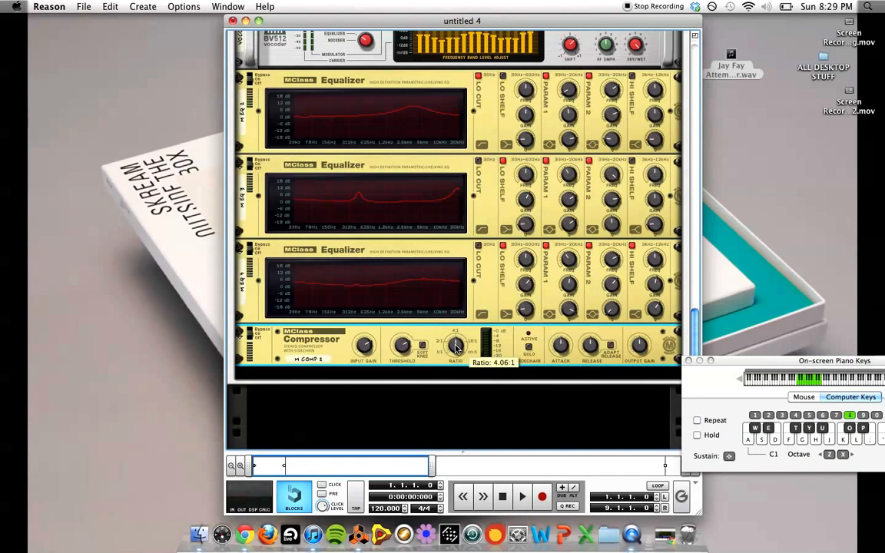
pyautogui.scroll(-5, 456, 348)
pyautogui.scroll(-1, 456, 351)
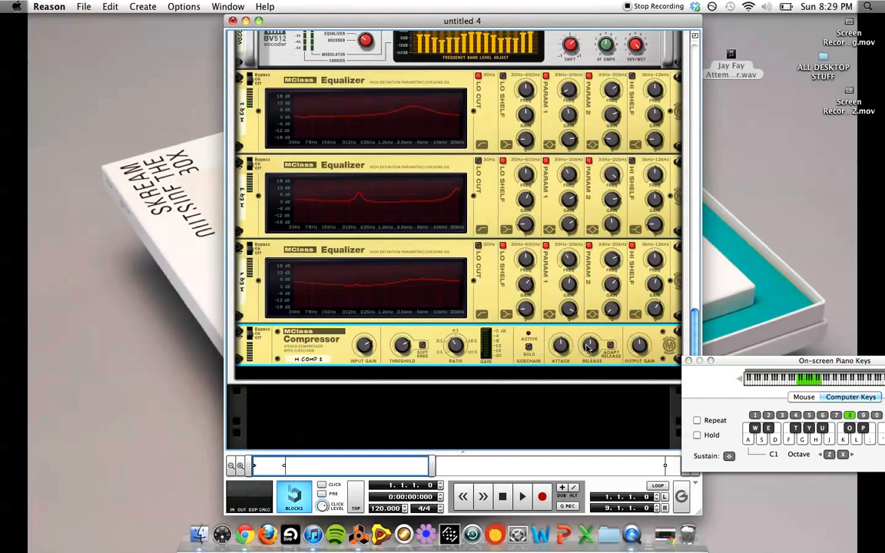
# Set the MClass Compressor's attack to 64 ms, shorten its release and set the output gain to about 2.6 dB.
pyautogui.moveTo(568, 353)
pyautogui.moveTo(567, 354); pyautogui.dragTo(566, 343)
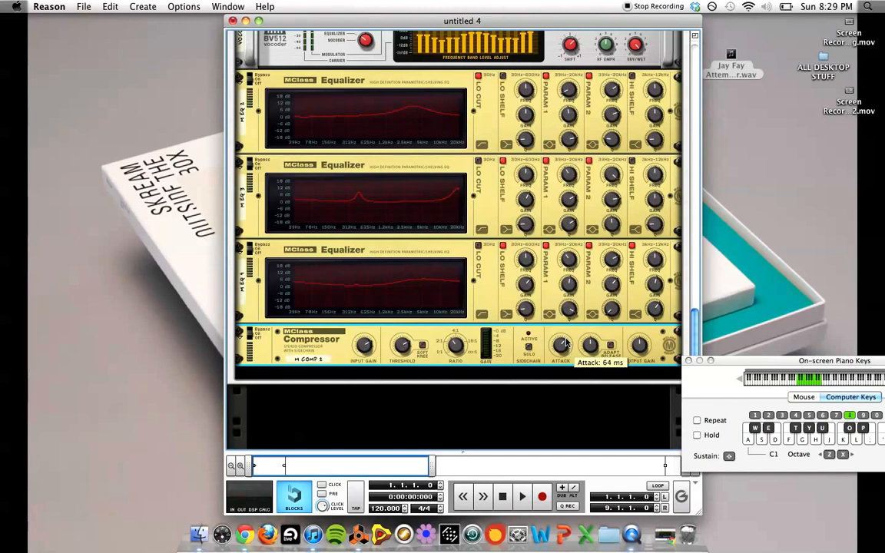
pyautogui.moveTo(589, 352)
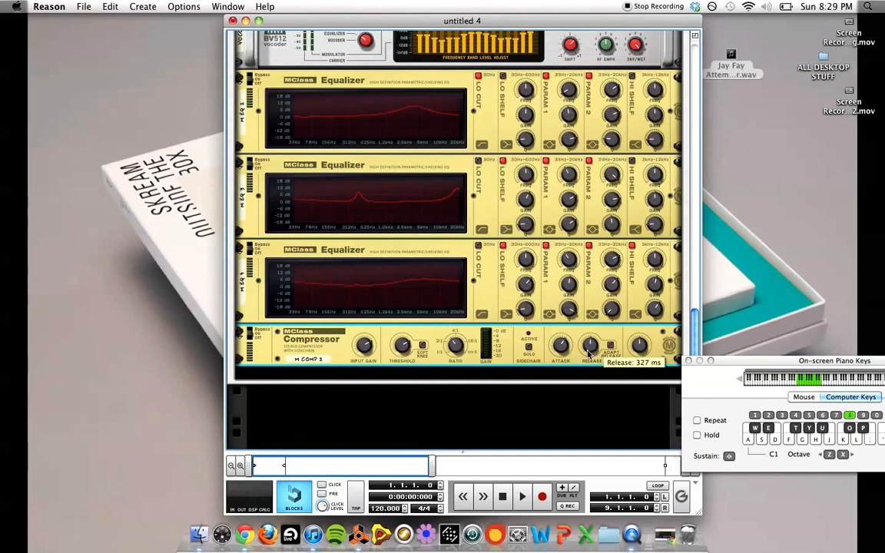
pyautogui.moveTo(589, 353); pyautogui.dragTo(590, 361)
pyautogui.moveTo(647, 348)
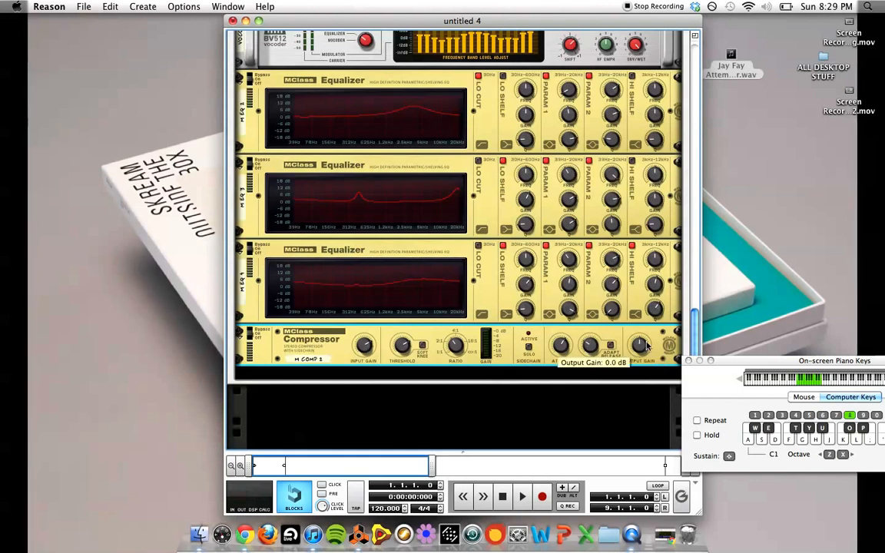
pyautogui.moveTo(646, 347); pyautogui.dragTo(643, 348)
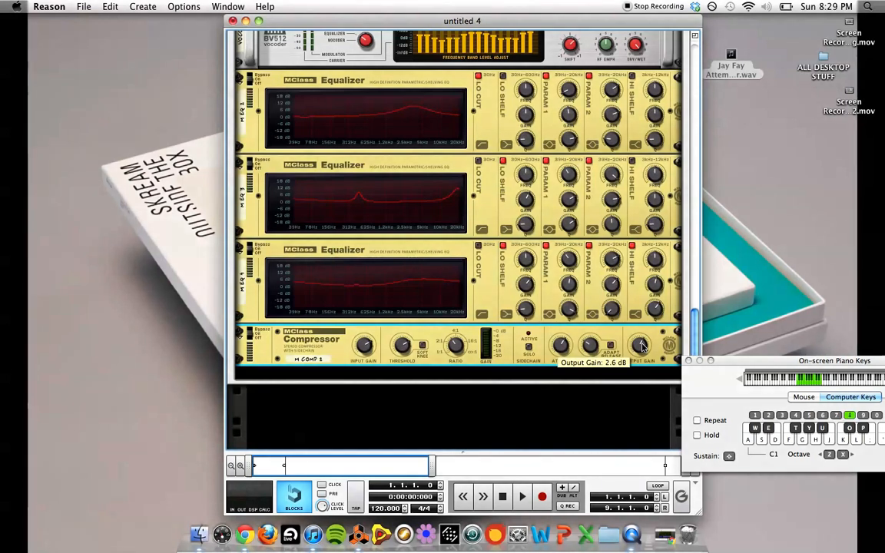
# Add an RV-7 Digital Reverb after the MClass Compressor and lower its size slightly.
pyautogui.rightClick(515, 356)
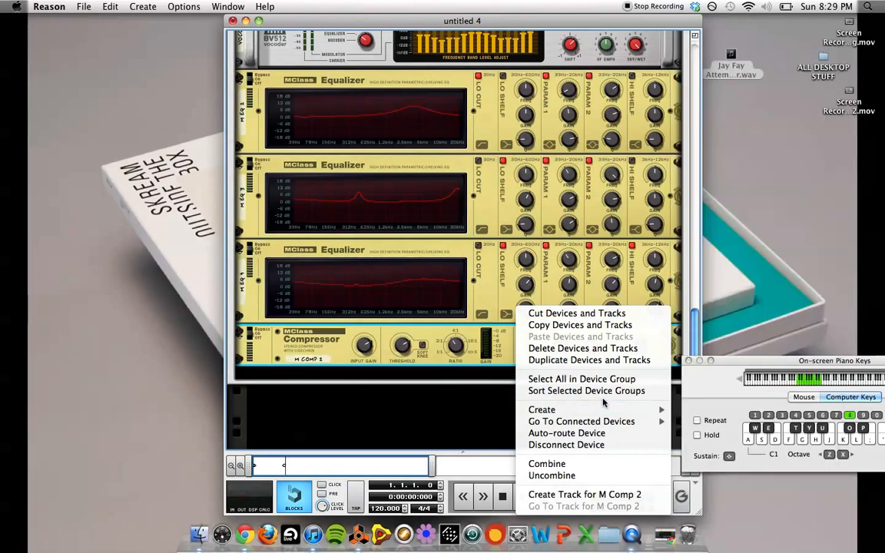
pyautogui.moveTo(615, 413)
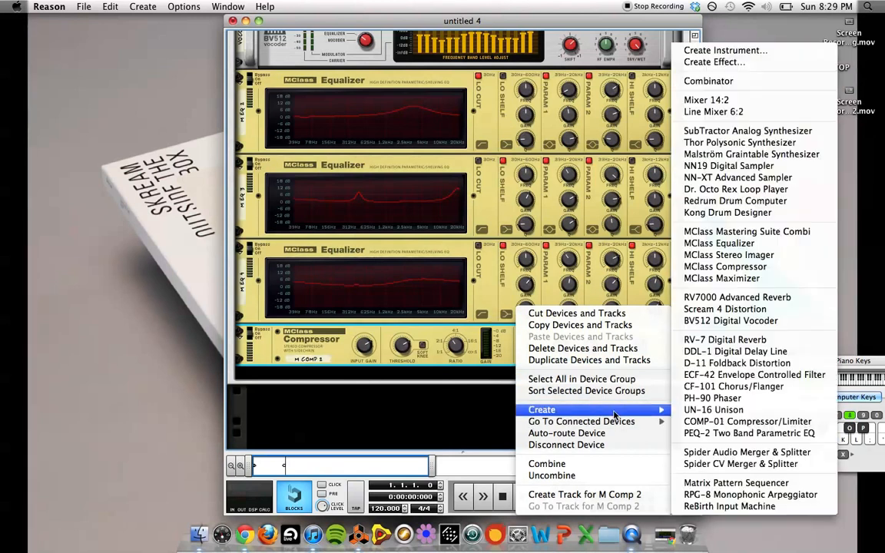
pyautogui.click(724, 340)
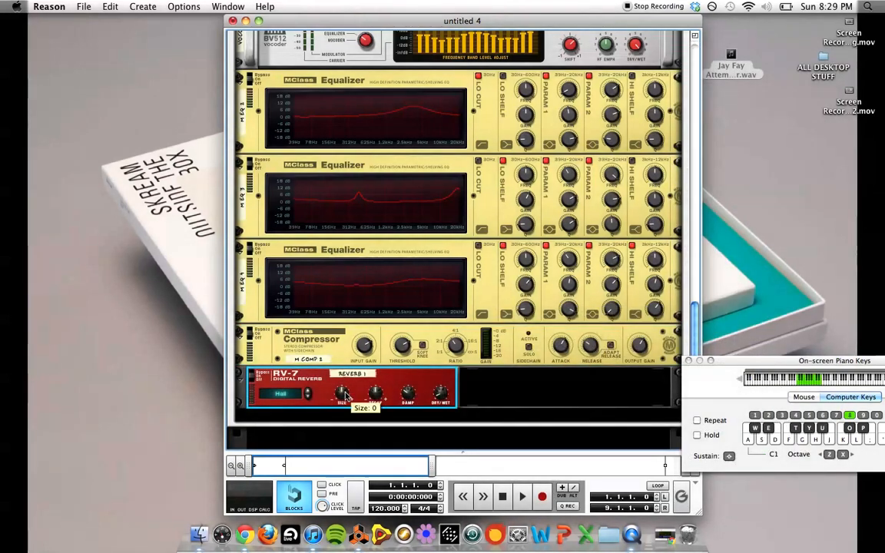
pyautogui.moveTo(344, 395); pyautogui.dragTo(342, 408)
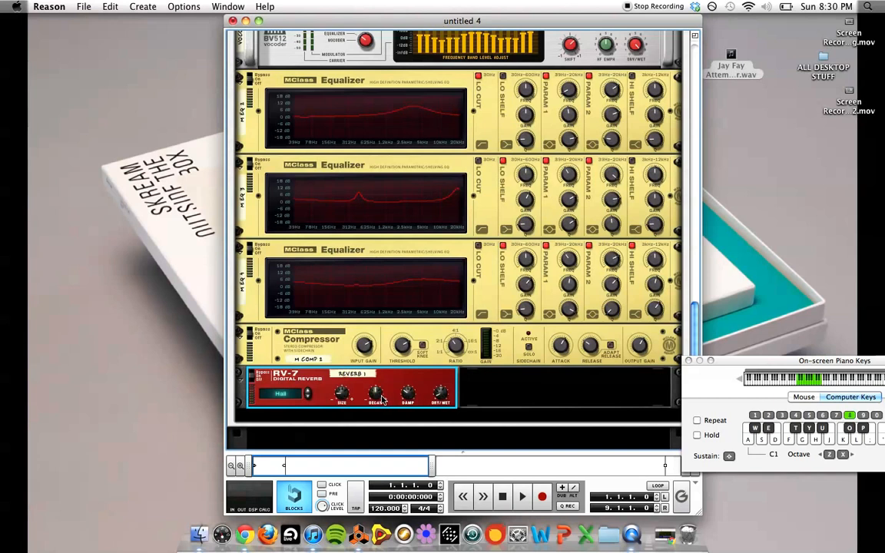
# Adjust the RV-7 reverb's decay, lower its damping and set Dry/Wet to 4.
pyautogui.moveTo(379, 396); pyautogui.dragTo(378, 396)
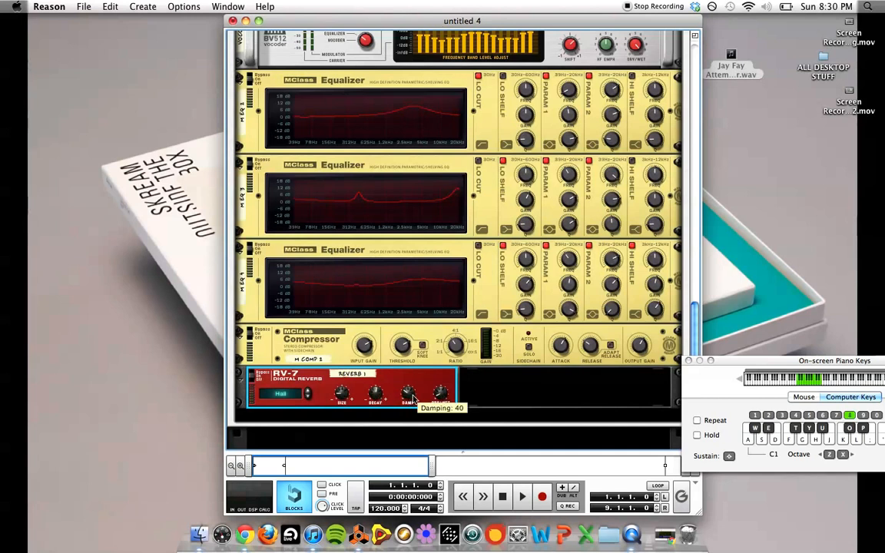
pyautogui.moveTo(412, 398); pyautogui.dragTo(412, 409)
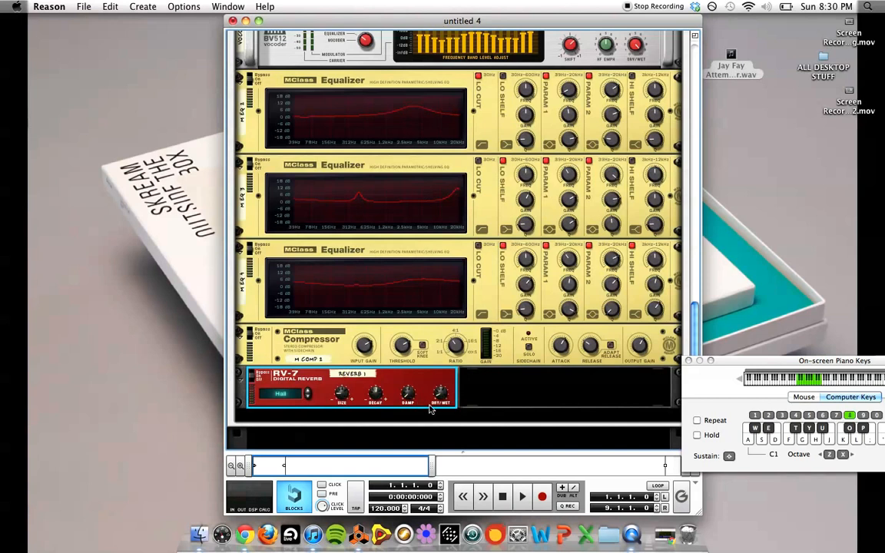
pyautogui.moveTo(441, 399)
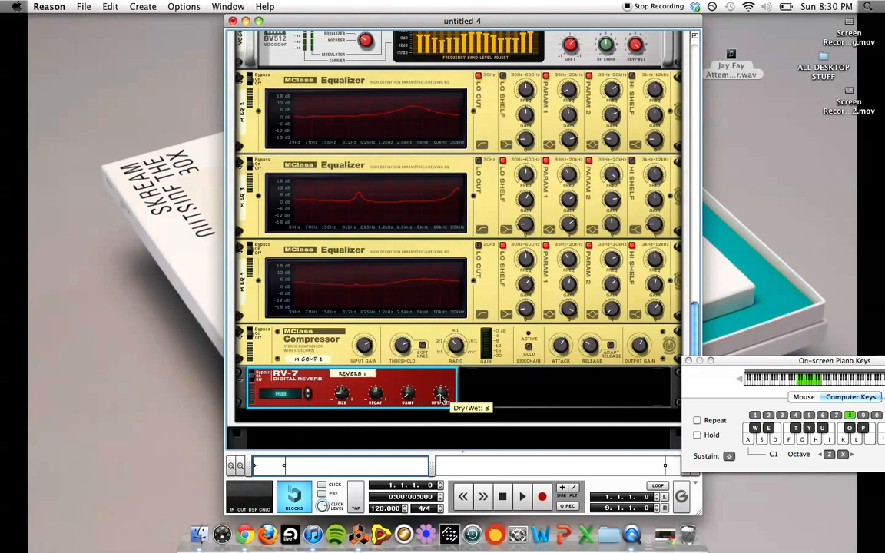
pyautogui.moveTo(441, 399); pyautogui.dragTo(441, 400)
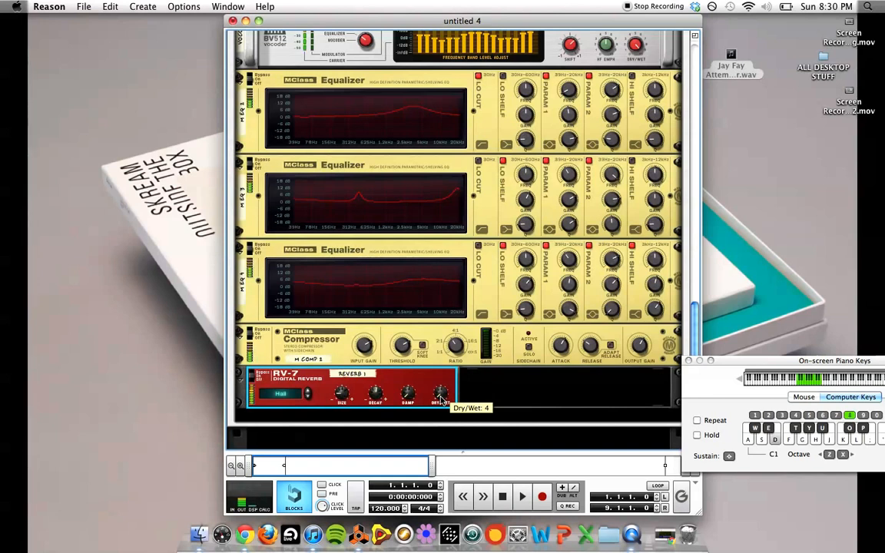
# Audition the patch with test notes in the C0 octave and in higher octaves up to C5.
pyautogui.press('z')
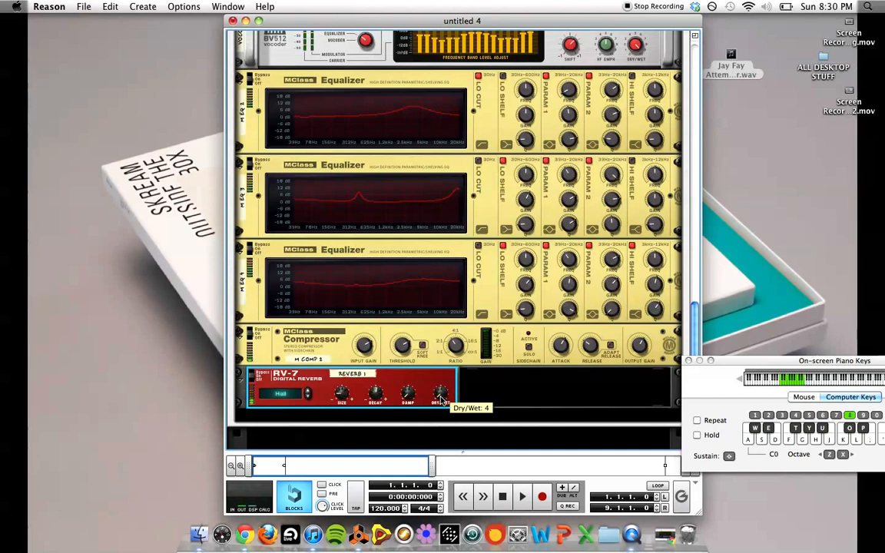
pyautogui.press('g')
pyautogui.press('x')
pyautogui.press('x')
pyautogui.press('x')
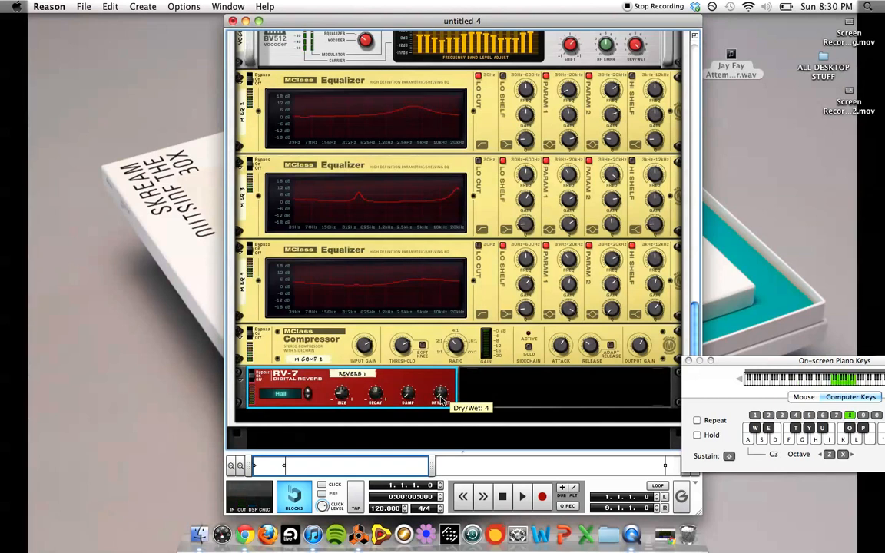
pyautogui.press('x')
pyautogui.press('x')
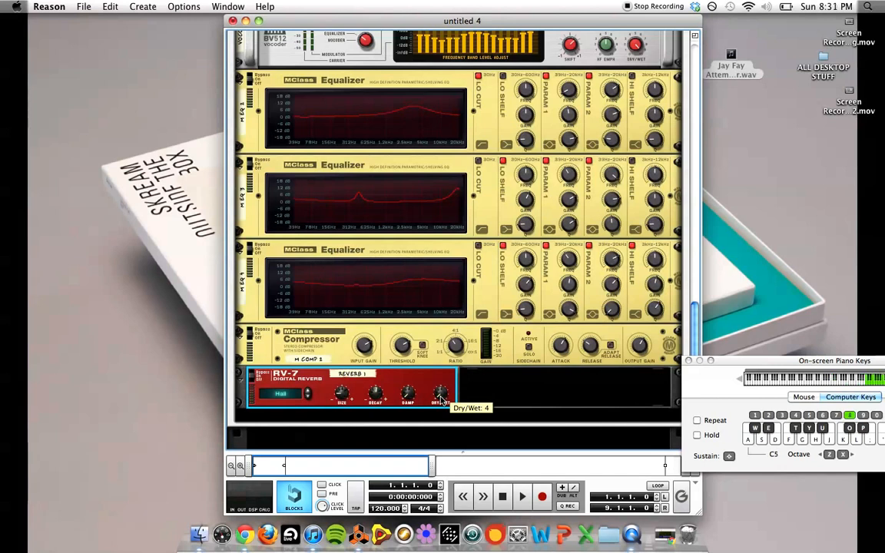
pyautogui.press('k')
pyautogui.press('g')
pyautogui.press('d')
pyautogui.press('d')
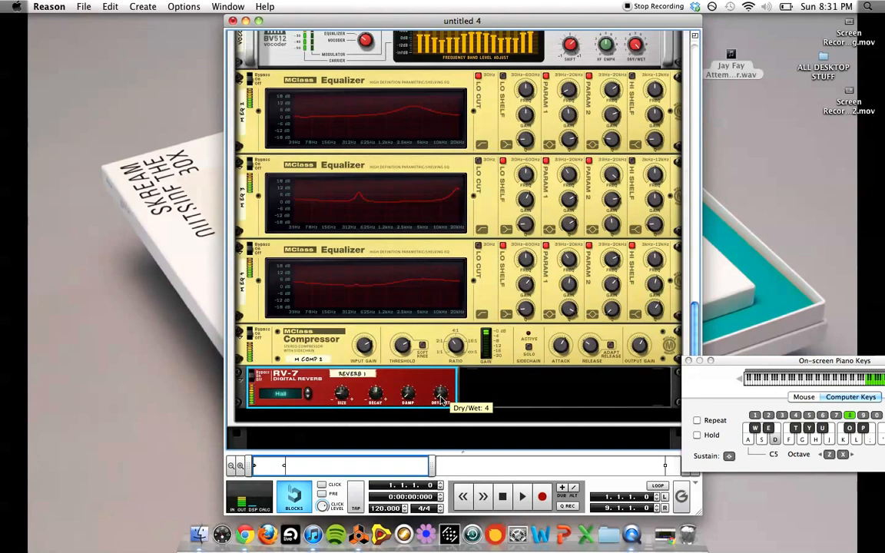
pyautogui.press('f')
# Play test notes with the keyboard octave lowered to C3, and return the octave to C1.
pyautogui.press('z')
pyautogui.press('z')
pyautogui.press('j')
pyautogui.press('g')
pyautogui.press('d')
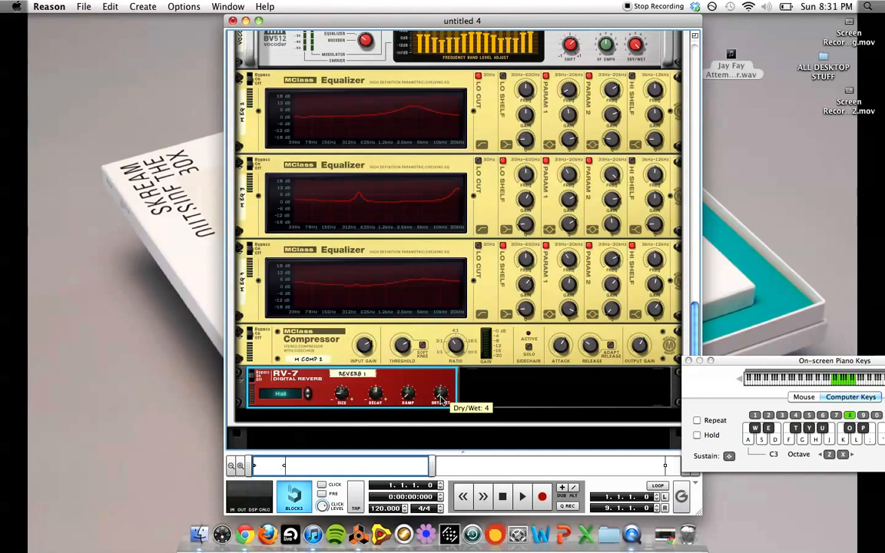
pyautogui.press('z')
pyautogui.press('z')
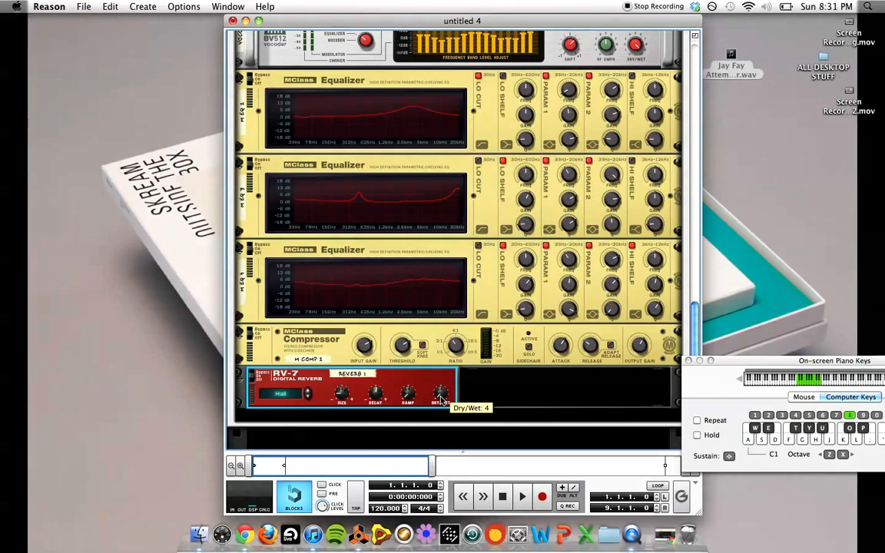
pyautogui.scroll(15, 439, 229)
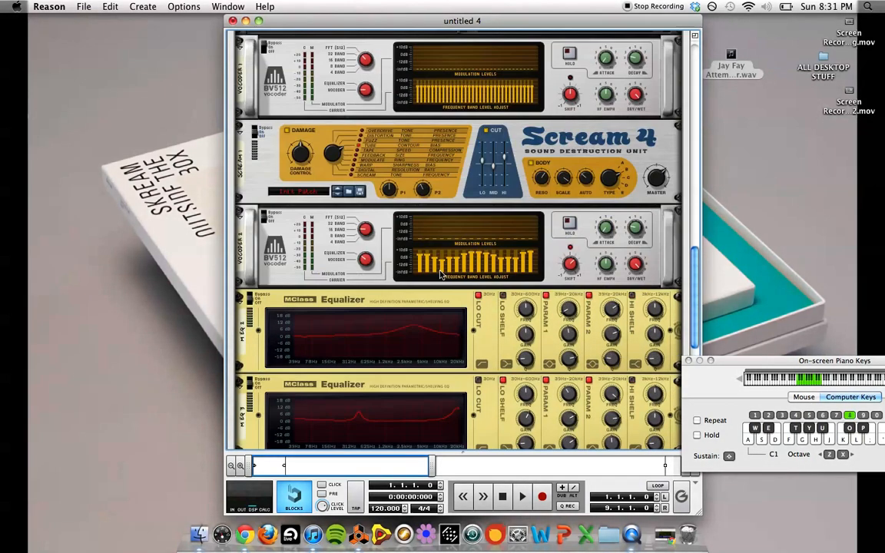
pyautogui.scroll(-10, 440, 274)
pyautogui.scroll(4, 440, 274)
pyautogui.scroll(2, 440, 274)
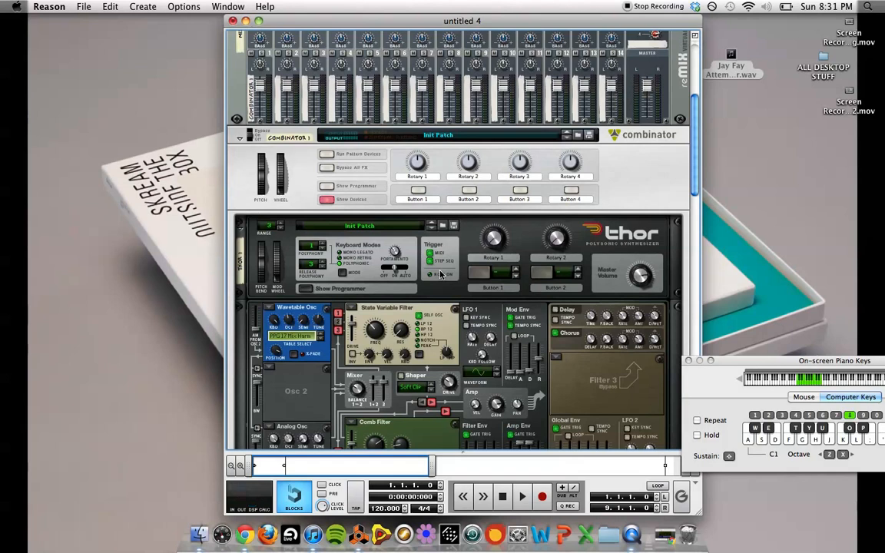
pyautogui.scroll(-6, 442, 274)
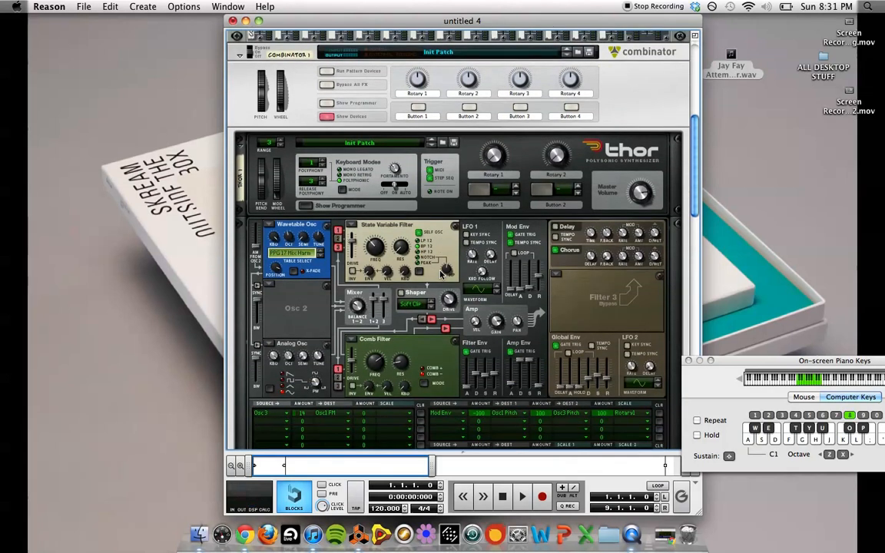
pyautogui.scroll(3, 442, 275)
pyautogui.scroll(-2, 441, 274)
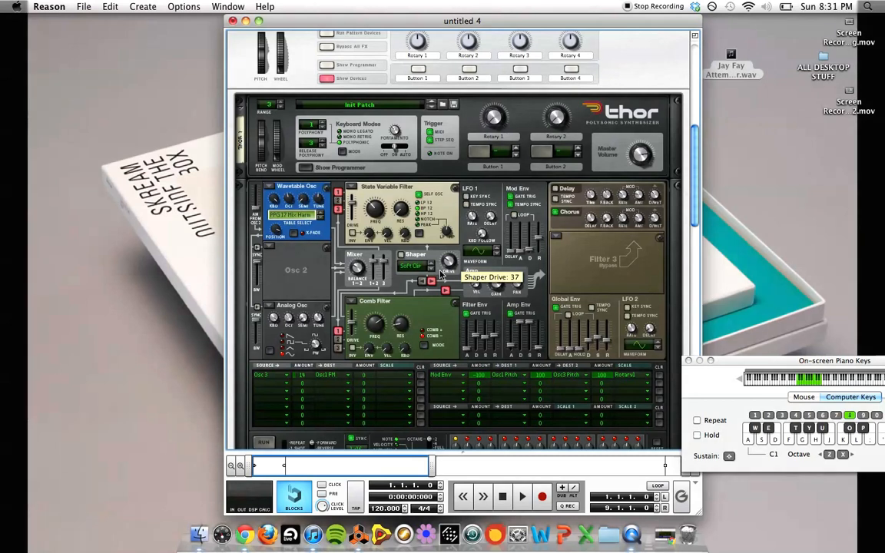
pyautogui.scroll(-8, 442, 275)
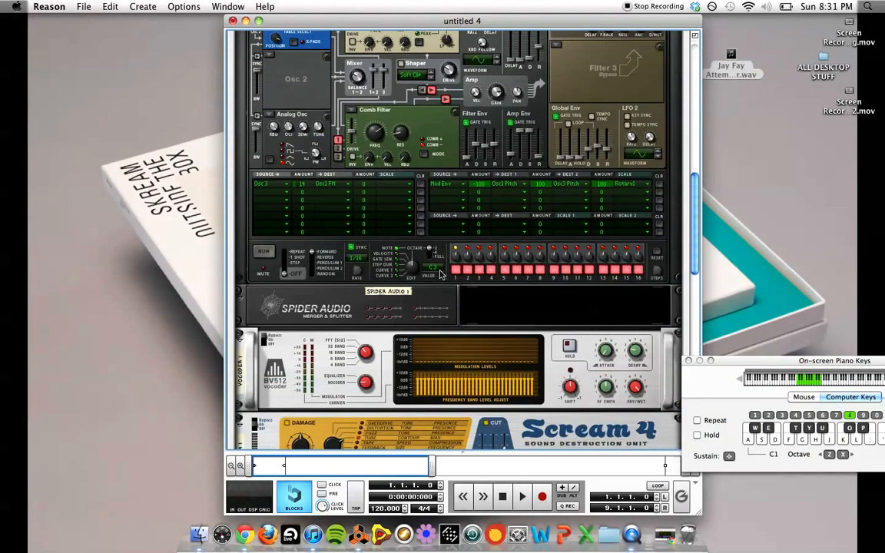
pyautogui.scroll(3, 442, 274)
pyautogui.scroll(5, 441, 274)
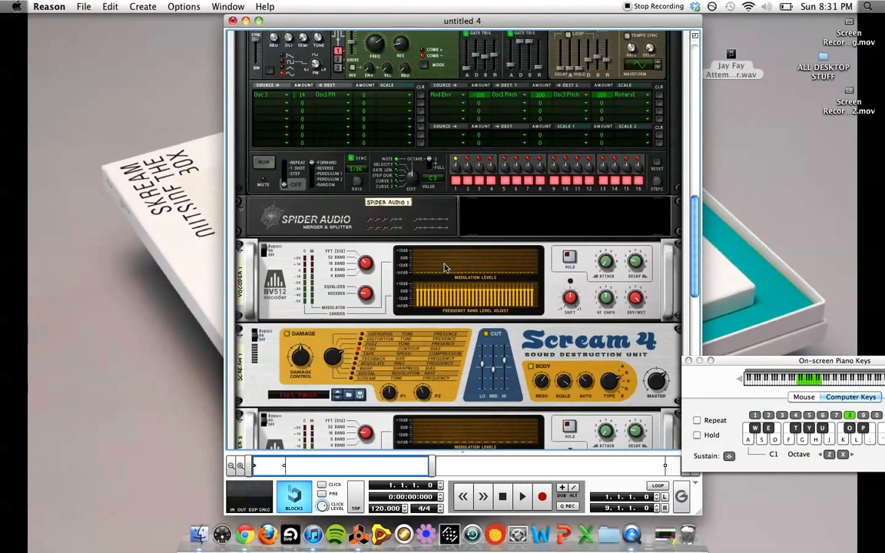
pyautogui.scroll(2, 444, 267)
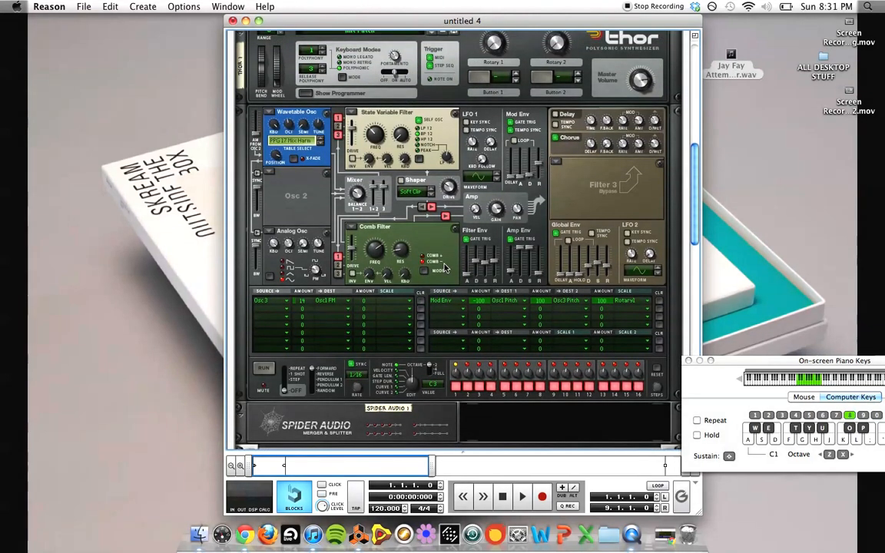
pyautogui.scroll(-10, 444, 267)
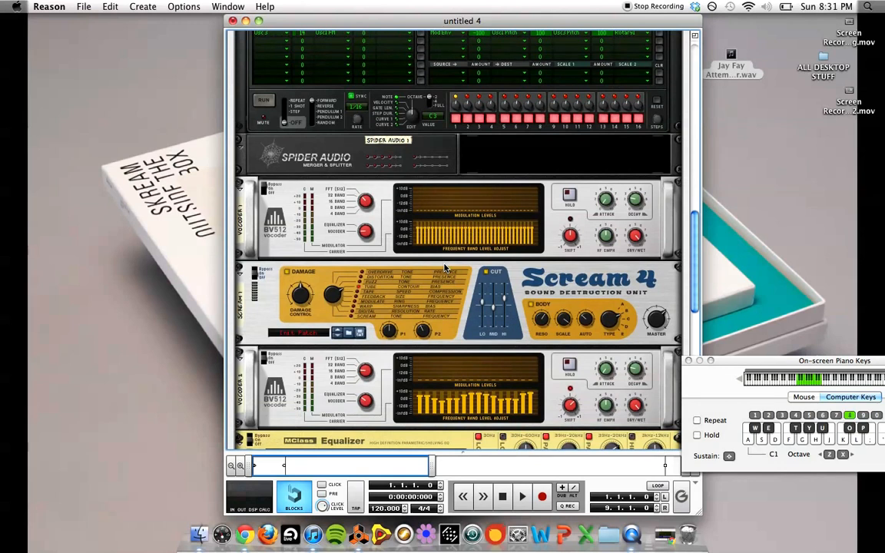
pyautogui.scroll(8, 444, 267)
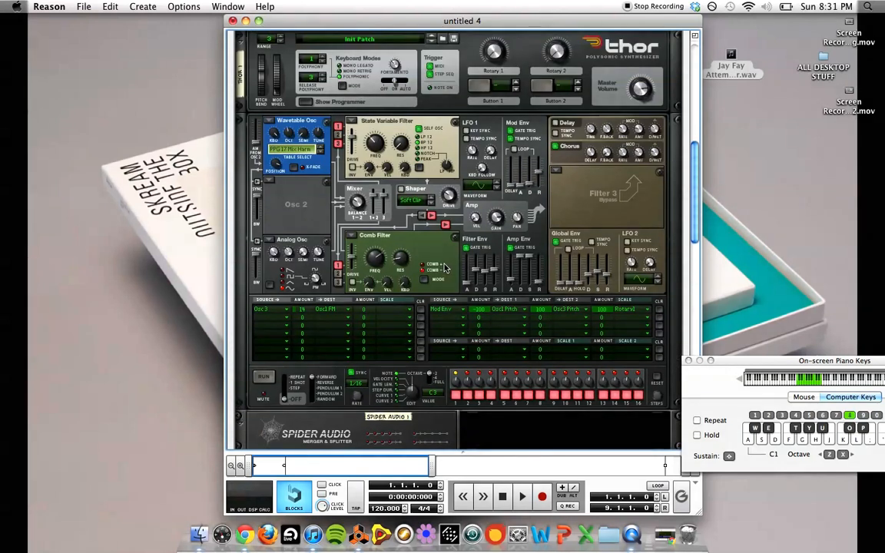
pyautogui.scroll(-8, 444, 267)
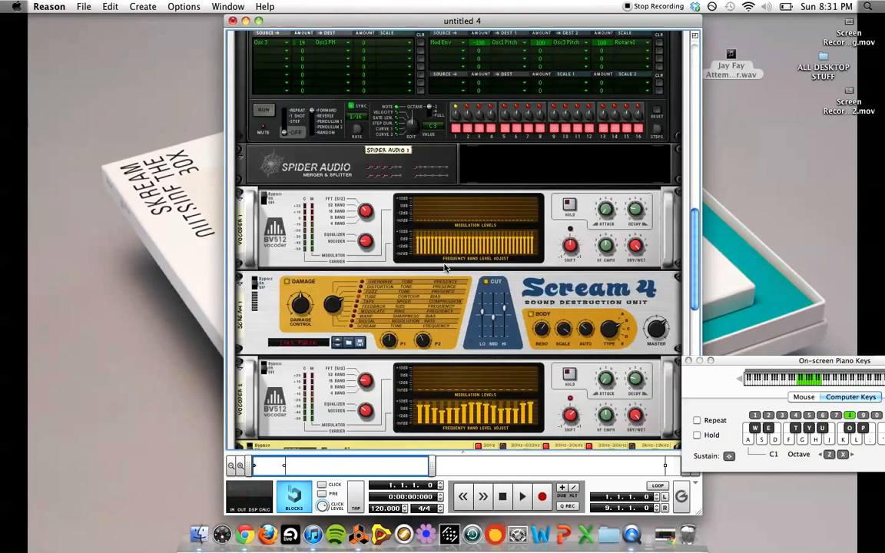